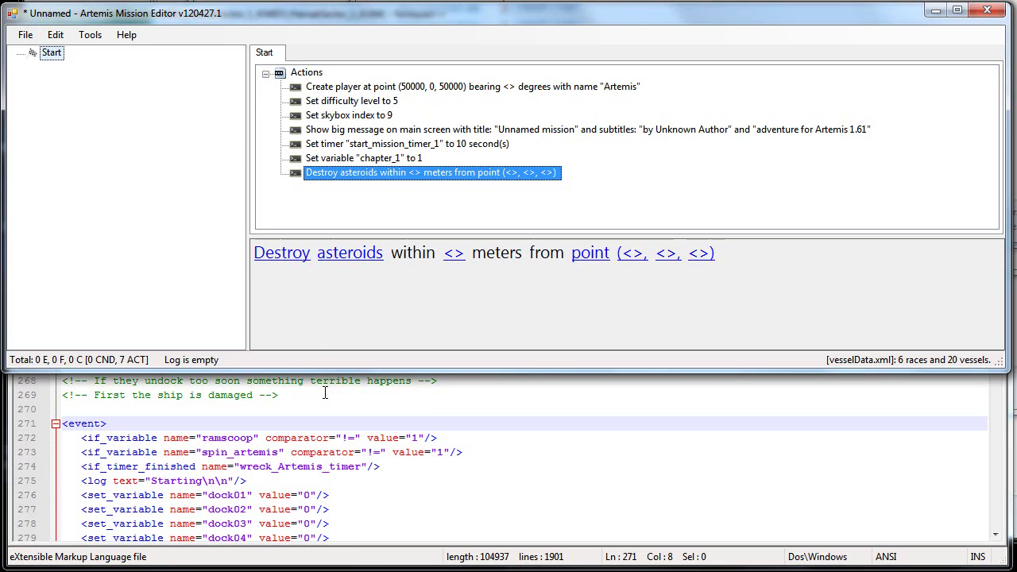
# - In Notepad++, copy the "Once Ramscoop is installed they receive orders from Admiral Weeks" comment together with the complete event block below it
pyautogui.click(342, 466)
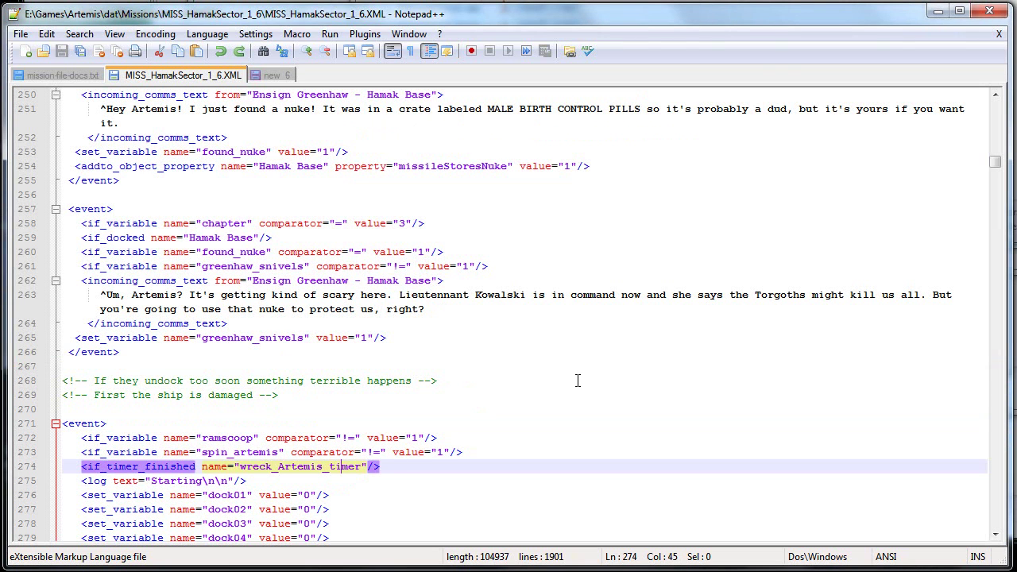
pyautogui.hotkey('alt', 'Tab')
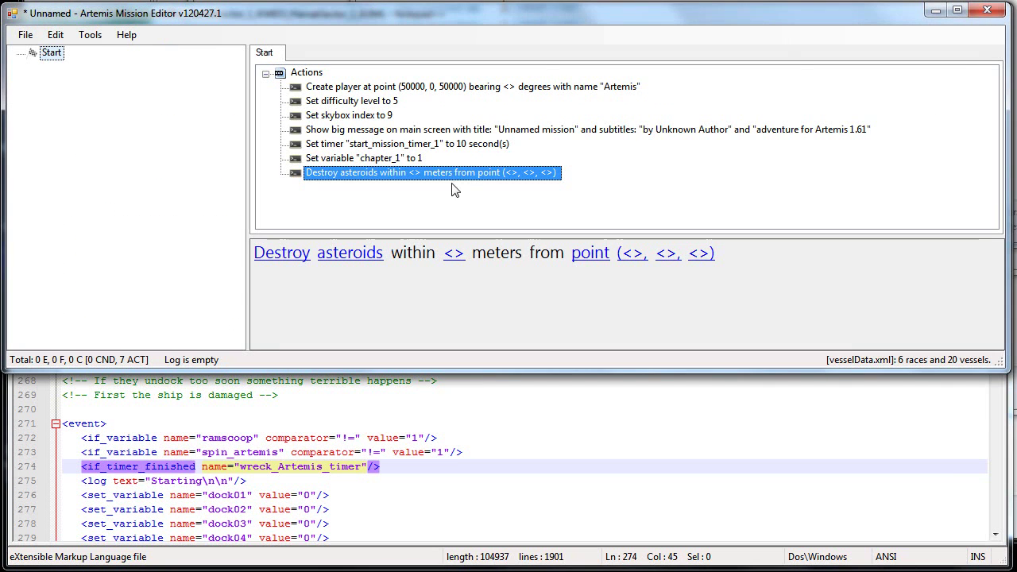
pyautogui.click(341, 466)
pyautogui.scroll(-6, 326, 357)
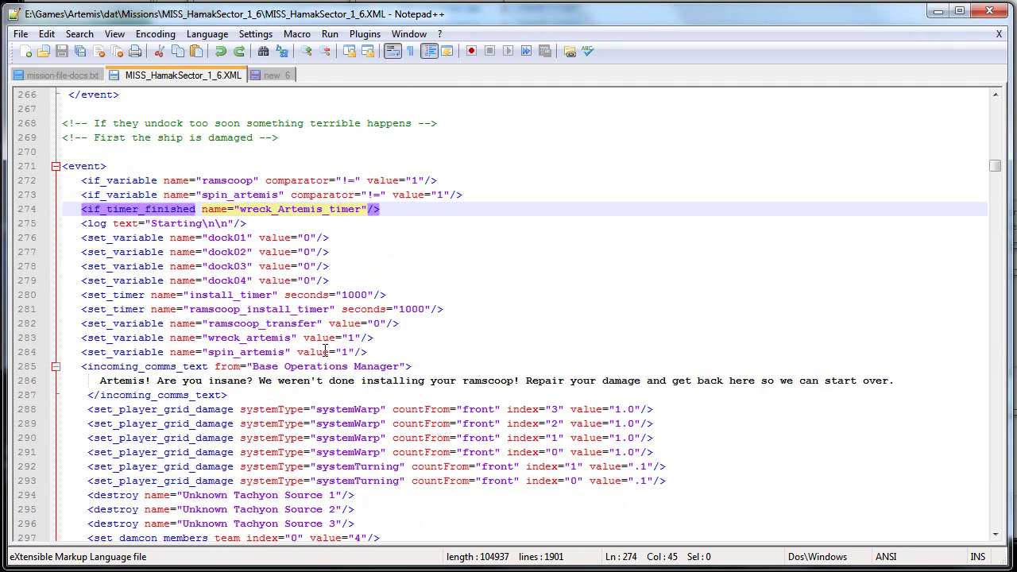
pyautogui.scroll(20, 525, 247)
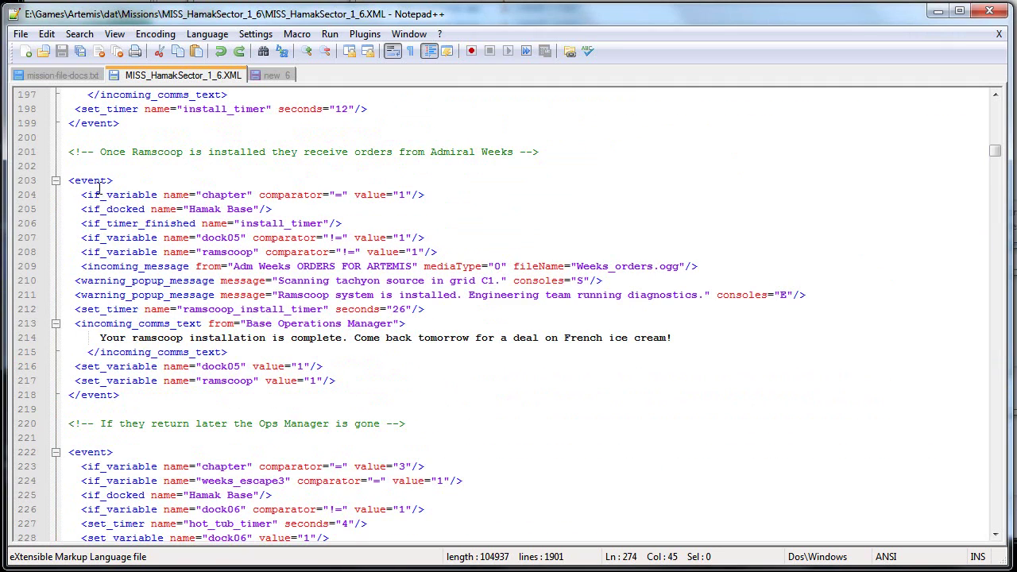
pyautogui.moveTo(70, 181); pyautogui.dragTo(170, 393)
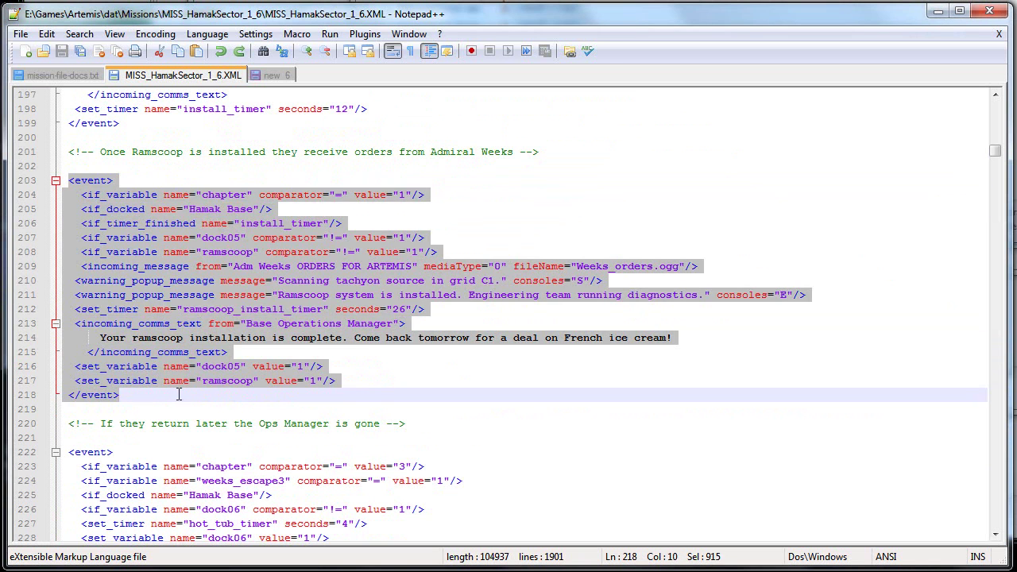
pyautogui.click(263, 389)
pyautogui.click(373, 382)
pyautogui.moveTo(272, 395); pyautogui.dragTo(52, 181)
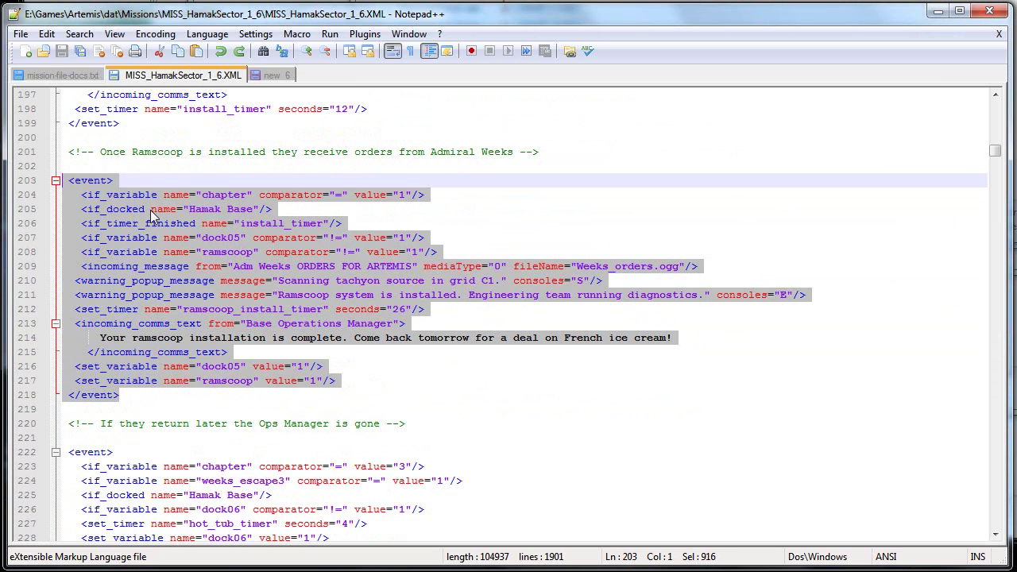
pyautogui.click(126, 397)
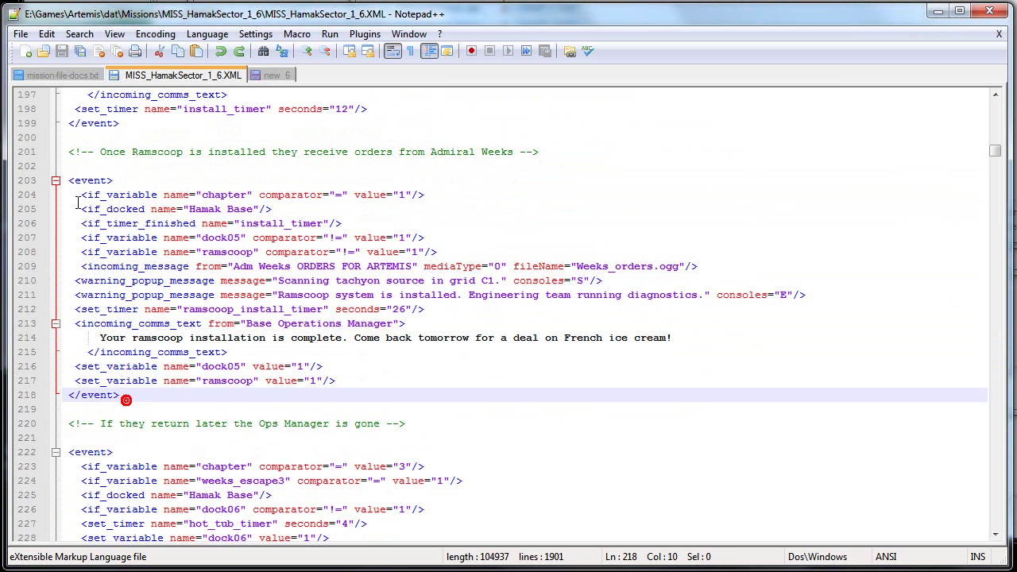
pyautogui.keyDown('shift'); pyautogui.click(69, 151); pyautogui.keyUp('shift')
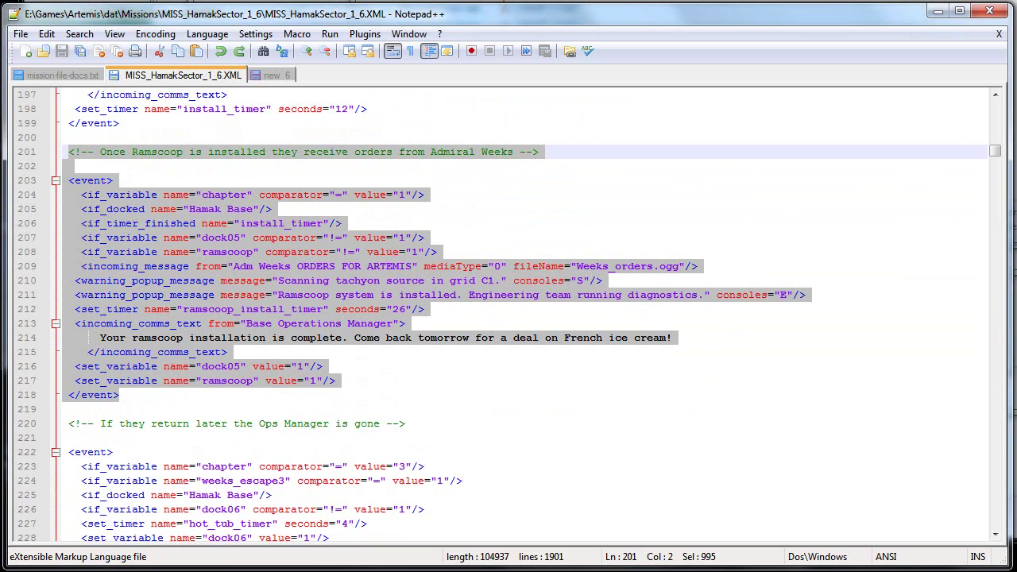
pyautogui.hotkey('ctrl', 'c')
# - Switch to Artemis Mission Editor, paste the copied XML into the mission node list, and move the Ramscoop comment directly below Start
pyautogui.hotkey('alt', 'Tab')
pyautogui.click(166, 193)
pyautogui.hotkey('ctrl', 'v')
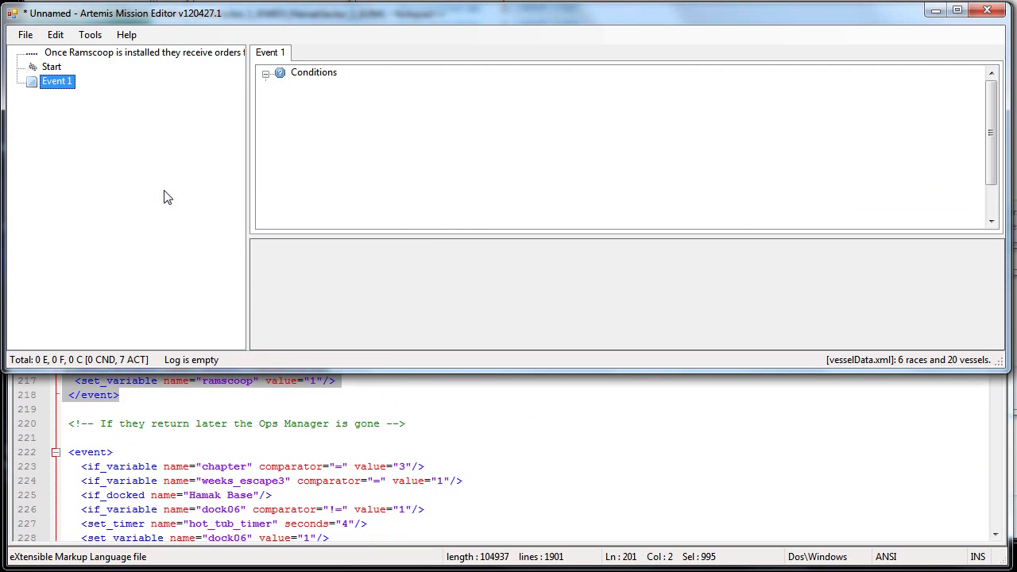
pyautogui.click(131, 48)
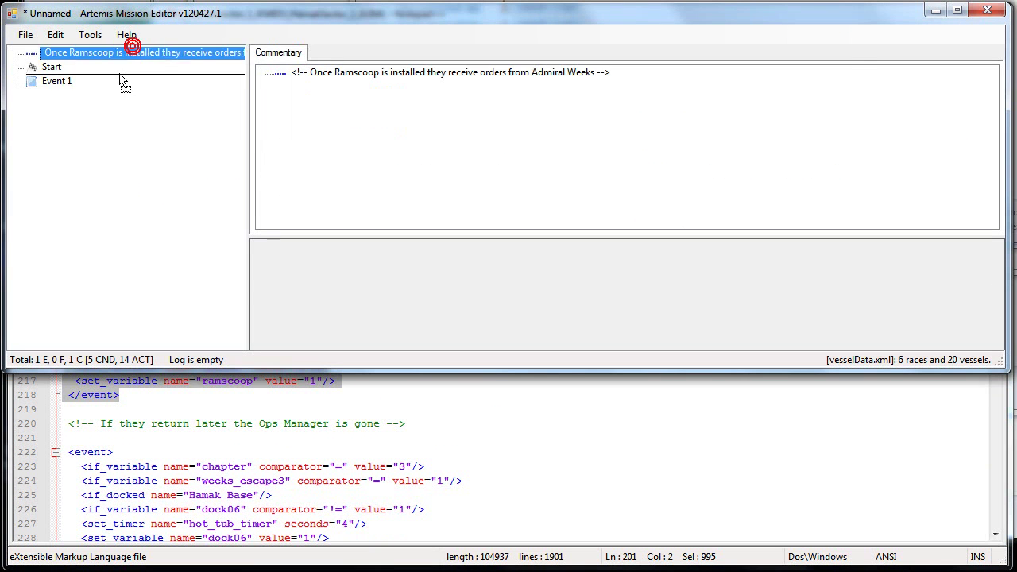
pyautogui.moveTo(123, 80); pyautogui.dragTo(120, 77)
# - Compare the conditions and actions of Event 1 with the matching event block in the Notepad++ XML source
pyautogui.click(57, 81)
pyautogui.click(428, 172)
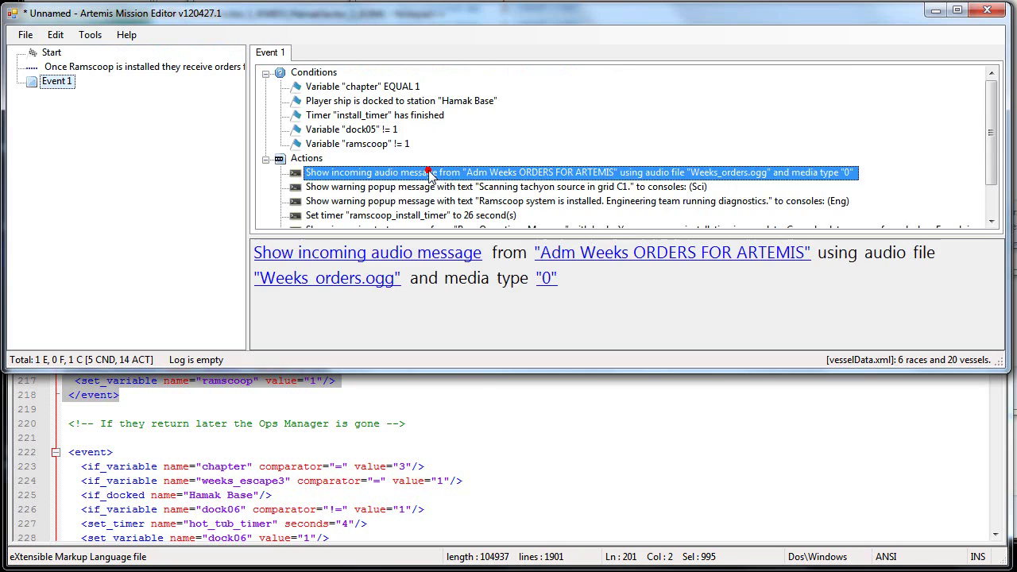
pyautogui.scroll(-1, 429, 172)
pyautogui.click(487, 451)
pyautogui.scroll(5, 488, 449)
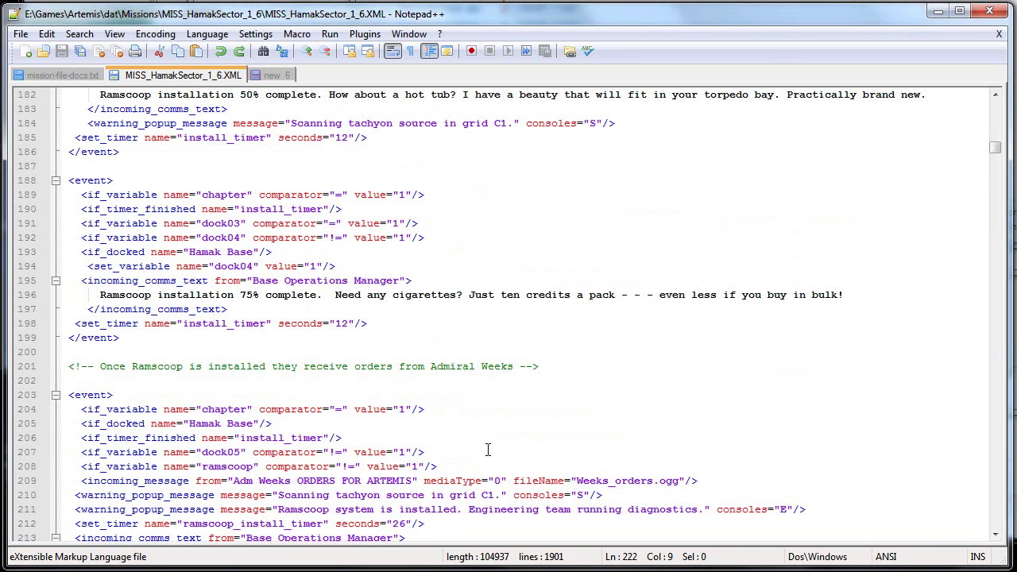
pyautogui.doubleClick(899, 8)
pyautogui.click(796, 30)
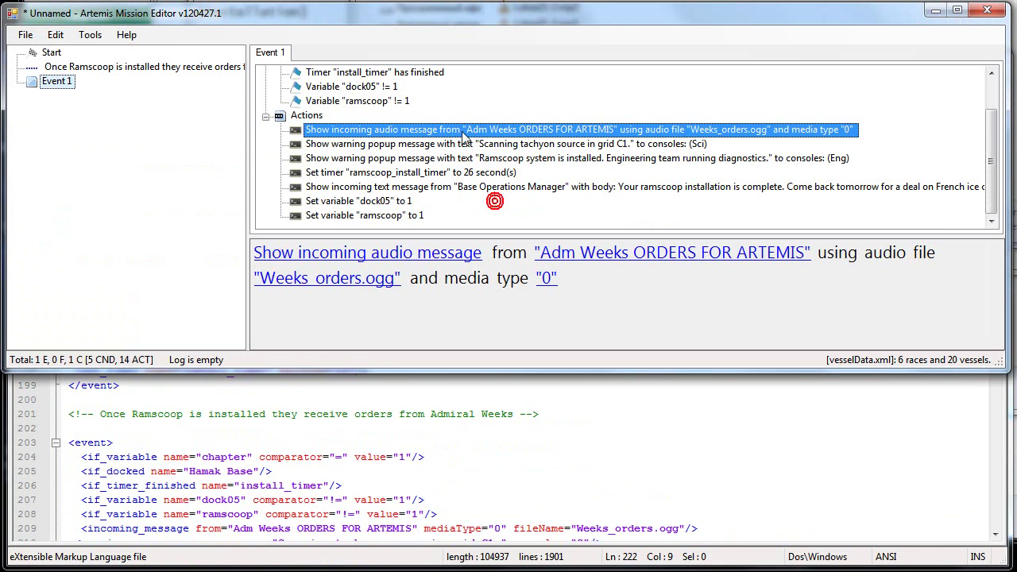
pyautogui.click(355, 529)
pyautogui.click(494, 34)
pyautogui.click(371, 102)
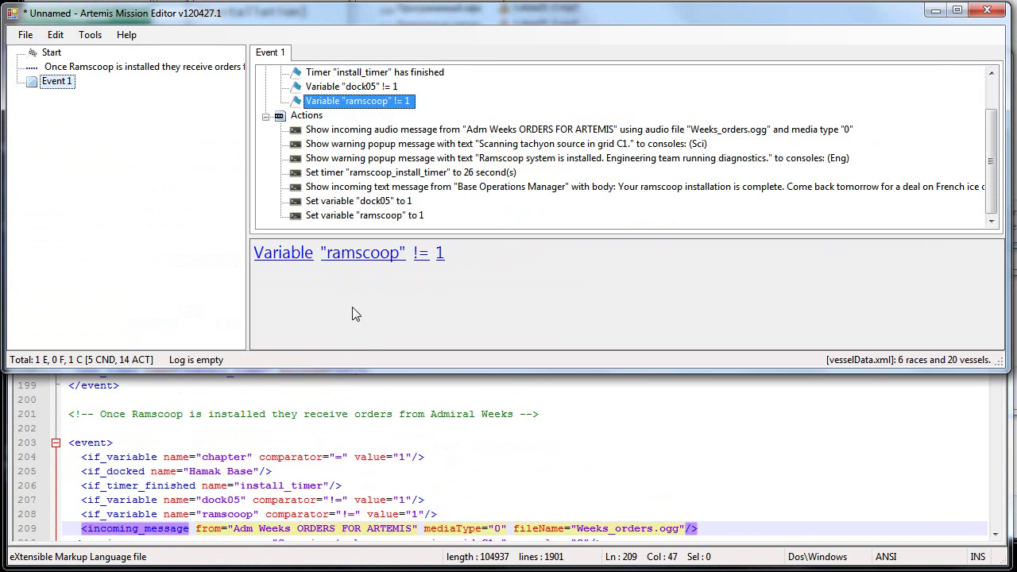
pyautogui.click(365, 454)
pyautogui.scroll(-1, 364, 453)
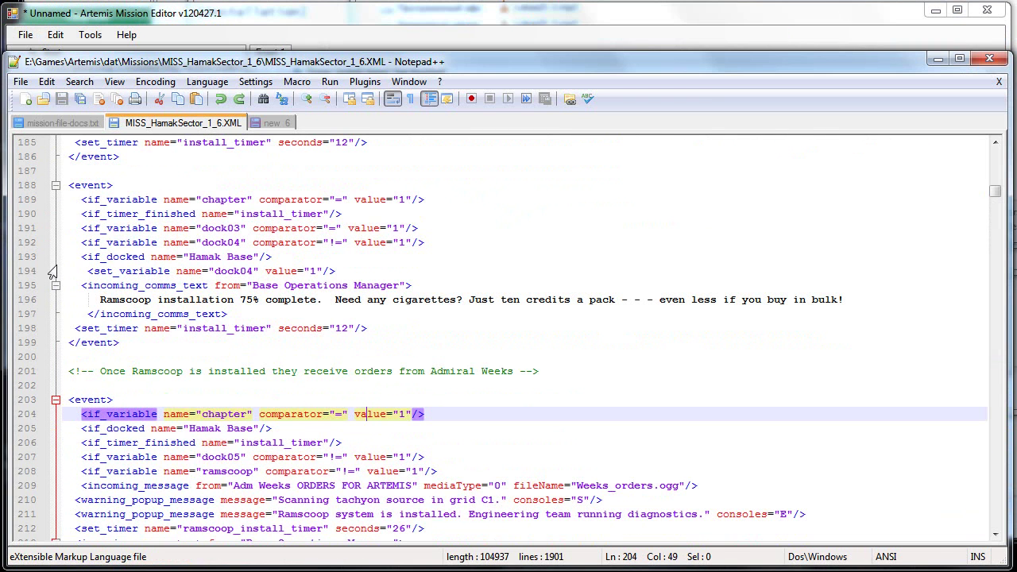
# - Select the XML from the "hot_tub_timer" set_timer line 227 through the "dock07" set_variable line 242 for copying
pyautogui.moveTo(83, 271); pyautogui.dragTo(688, 452)
pyautogui.scroll(-8, 476, 372)
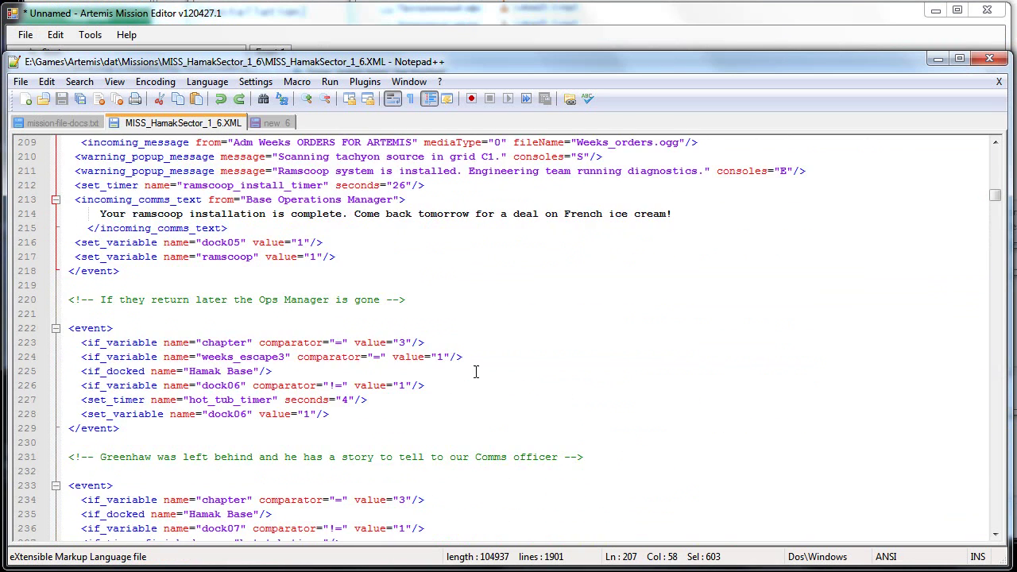
pyautogui.click(127, 319)
pyautogui.scroll(-2, 127, 318)
pyautogui.moveTo(70, 314); pyautogui.dragTo(602, 528)
pyautogui.scroll(-4, 578, 412)
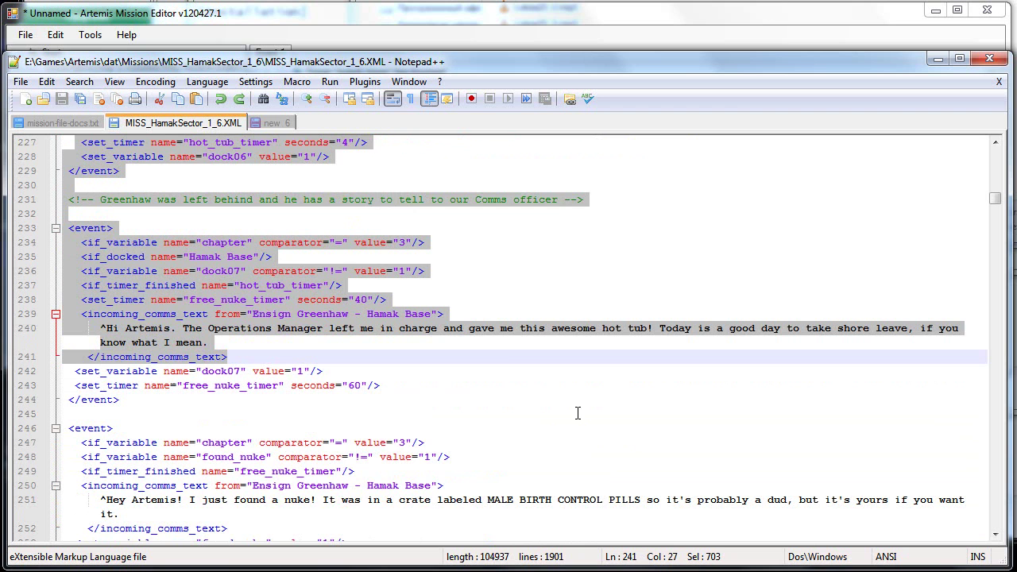
pyautogui.keyDown('shift'); pyautogui.click(504, 366); pyautogui.keyUp('shift')
pyautogui.scroll(3, 504, 367)
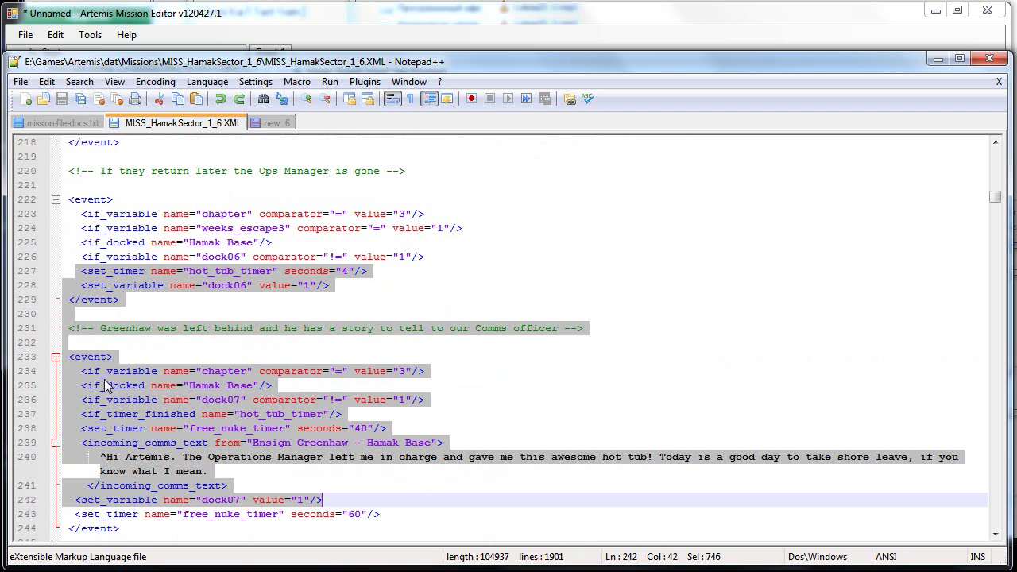
# - Add a new event to the mission in Artemis Mission Editor and paste the partial XML selection into its statements
pyautogui.click(851, 46)
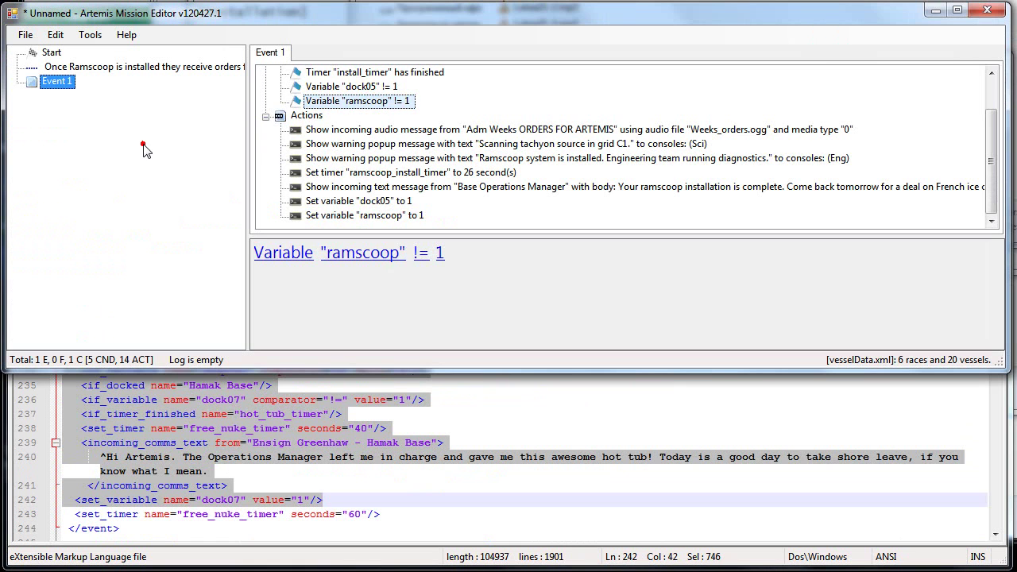
pyautogui.press('Insert')
pyautogui.click(346, 144)
pyautogui.hotkey('ctrl', 'v')
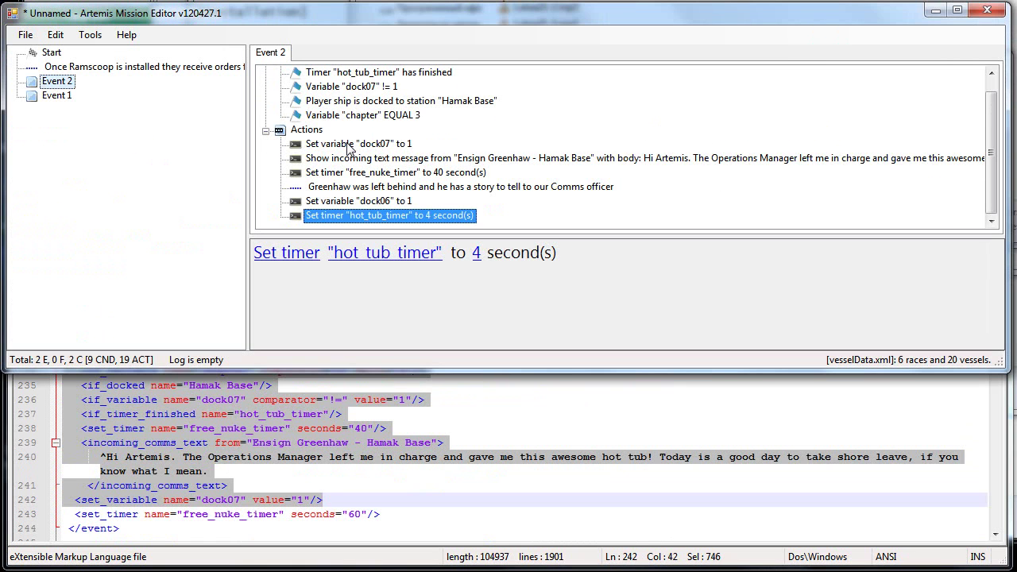
pyautogui.scroll(1, 352, 148)
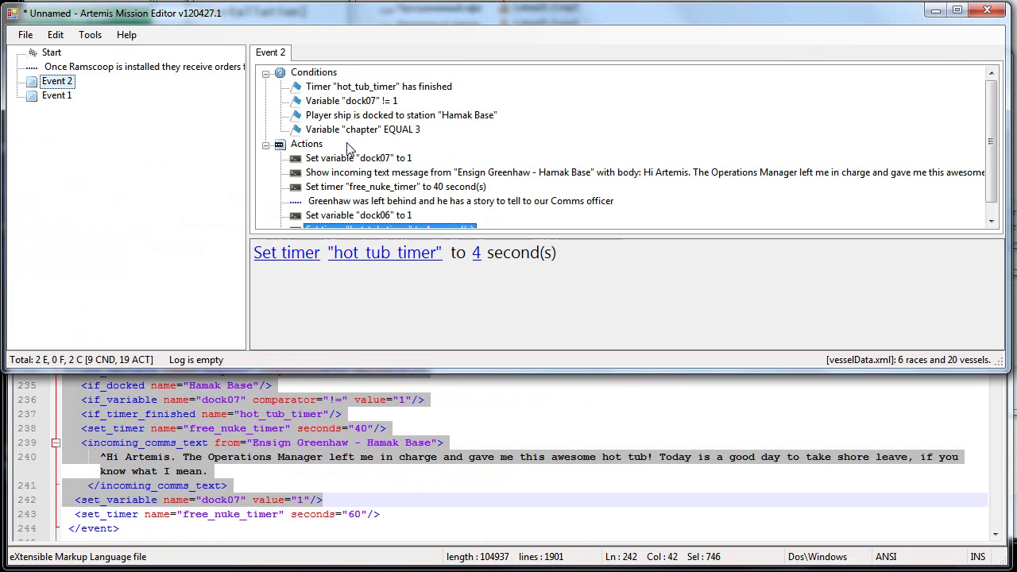
# - Compare the conditions and actions of Event 2 with the two source events in Notepad++ that the partial selection spanned
pyautogui.click(176, 399)
pyautogui.click(82, 257)
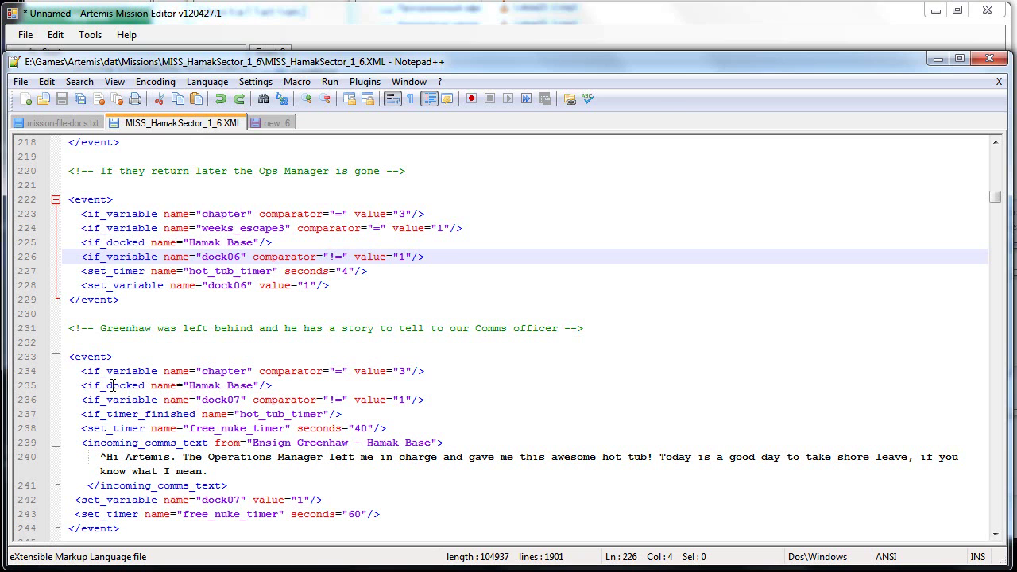
pyautogui.click(276, 45)
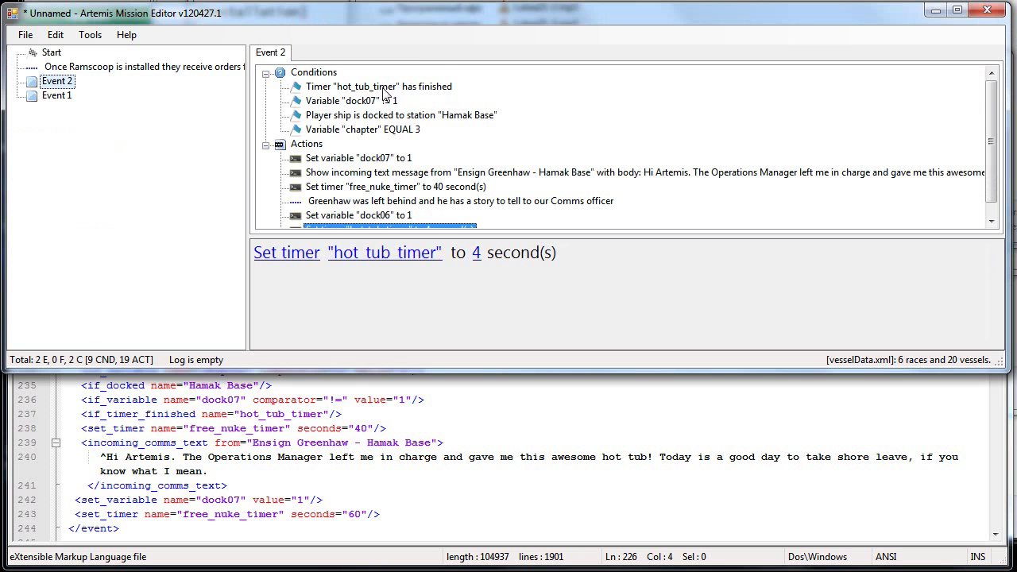
pyautogui.scroll(-1, 404, 205)
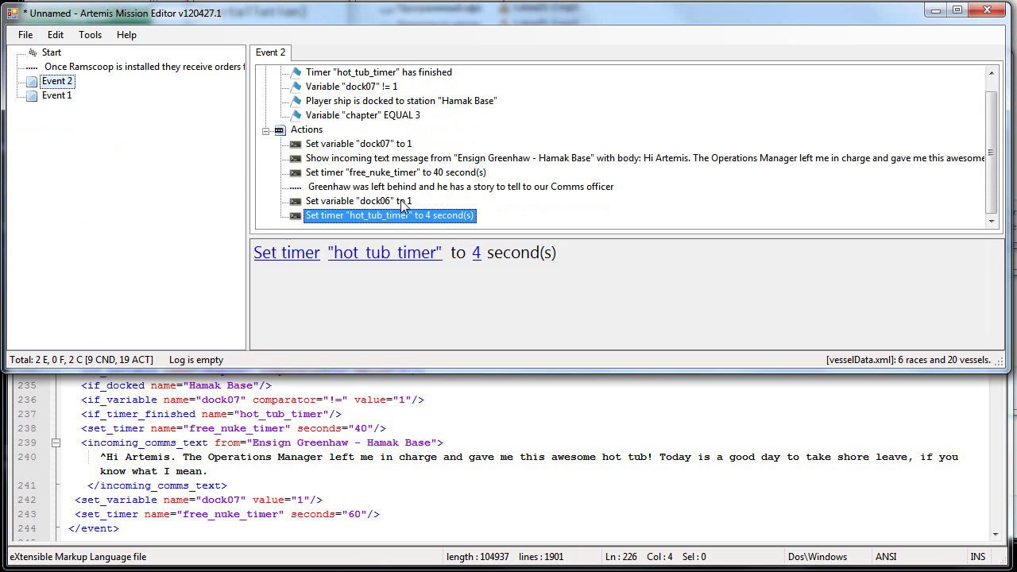
pyautogui.click(340, 414)
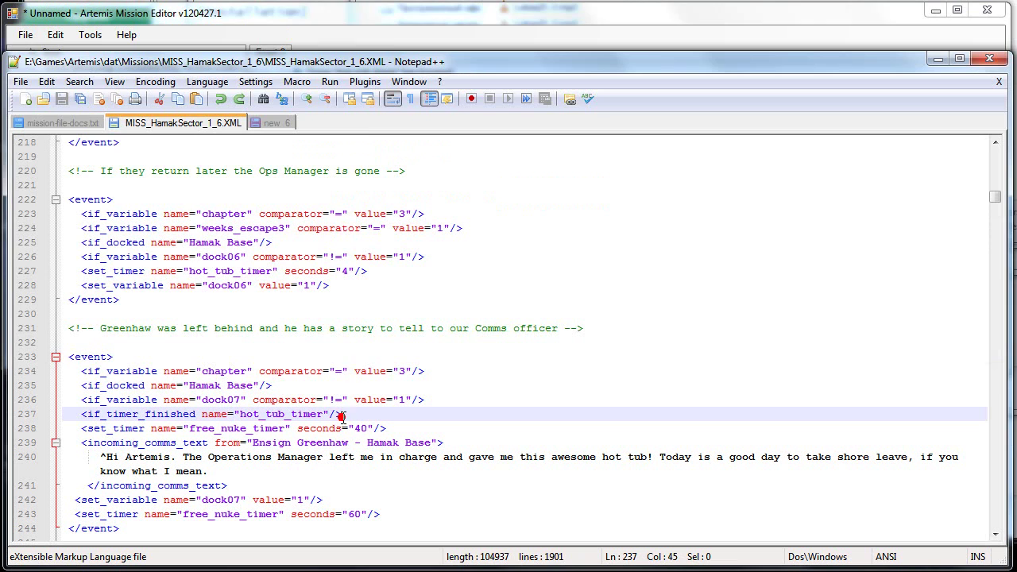
pyautogui.click(384, 29)
pyautogui.click(157, 173)
pyautogui.click(277, 414)
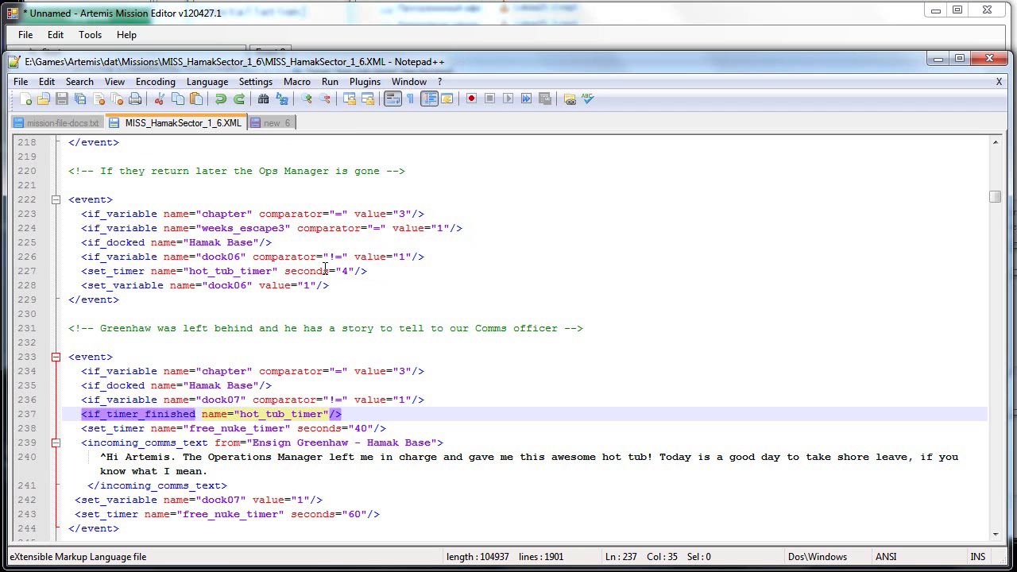
# - Copy the whole event under the "If they return later the Ops Manager is gone" comment and paste it into the mission node list
pyautogui.moveTo(247, 313); pyautogui.dragTo(44, 186)
pyautogui.hotkey('ctrl', 'c')
pyautogui.click(269, 34)
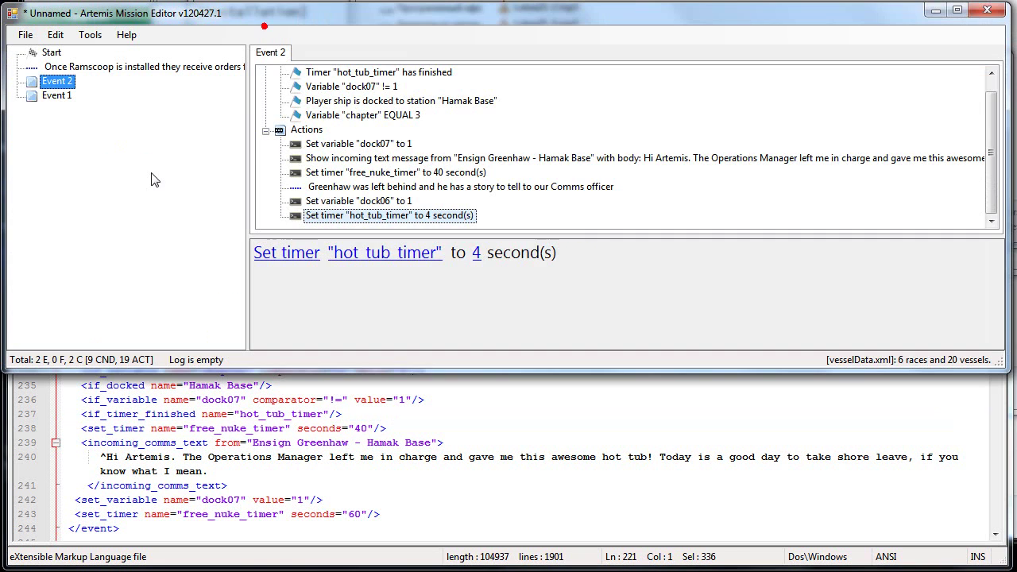
pyautogui.hotkey('ctrl', 'v')
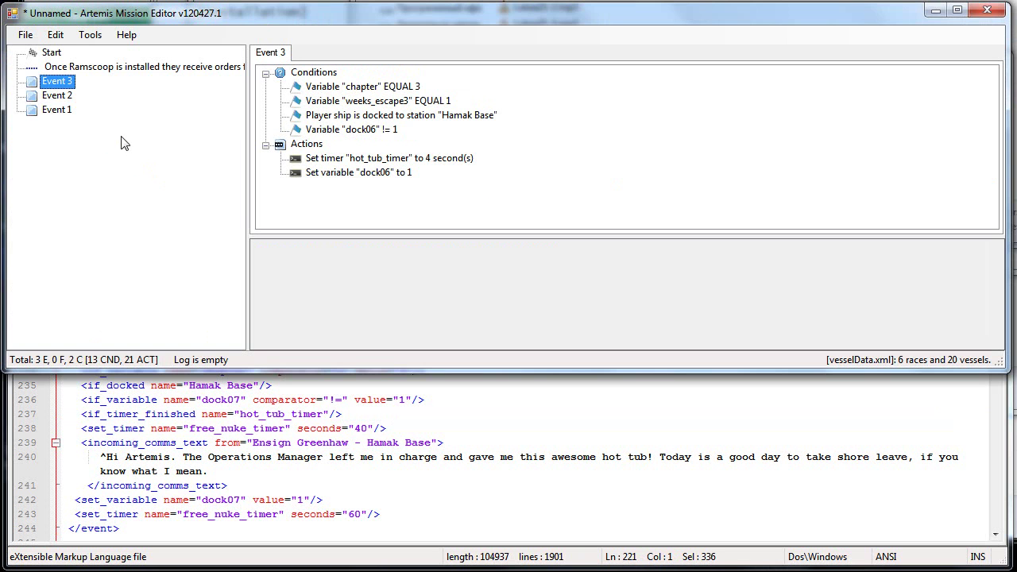
pyautogui.click(287, 414)
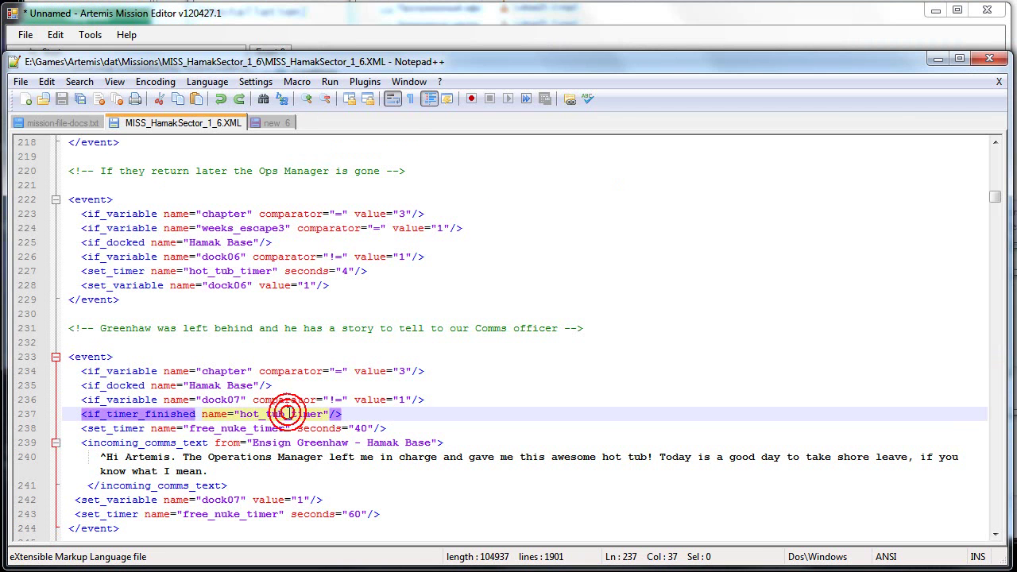
pyautogui.click(310, 20)
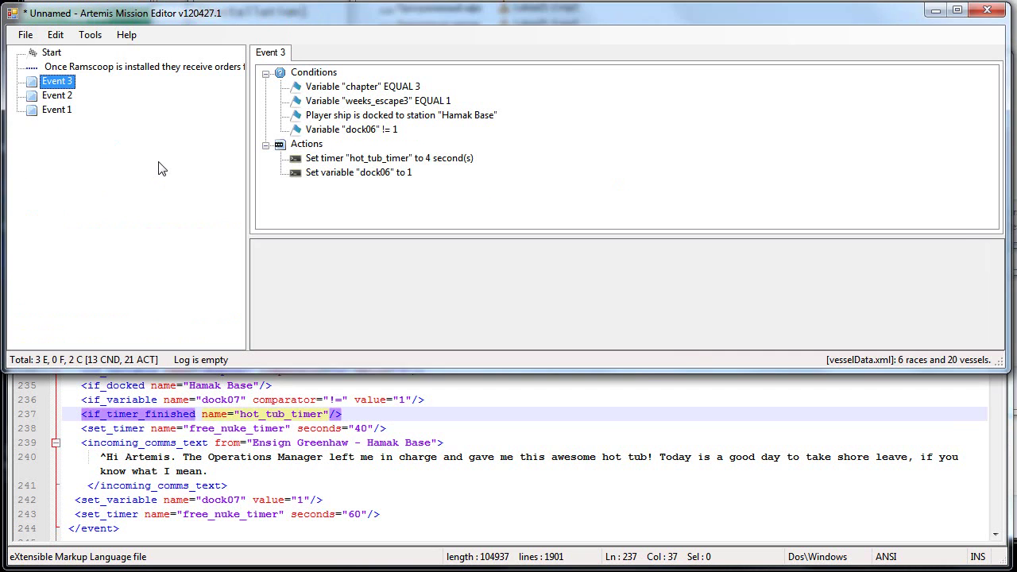
pyautogui.hotkey('ctrl', 'f')
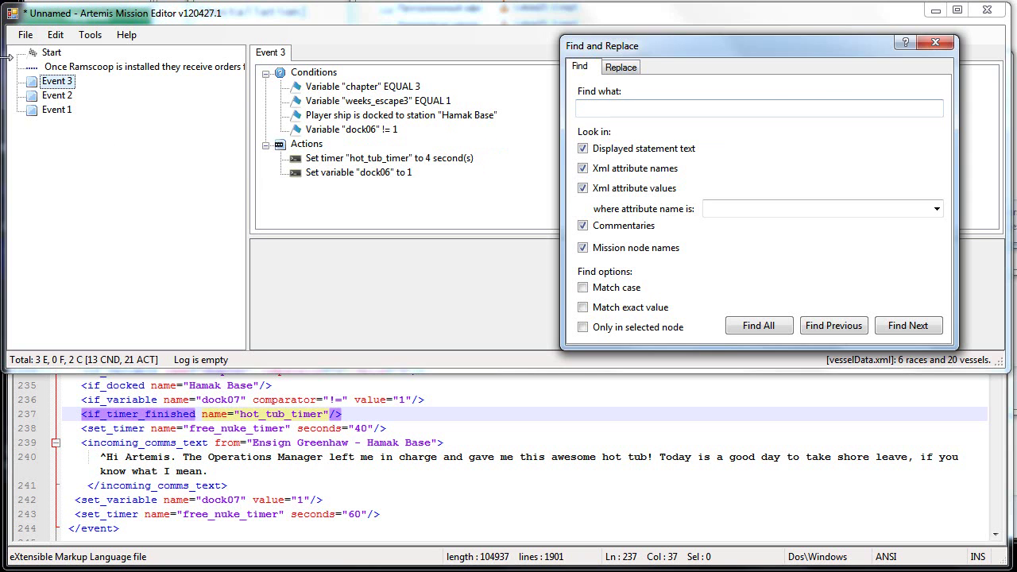
# - Open the mission file MISS_HamakSector_1_6.XML, discarding the unsaved changes of the unnamed mission
pyautogui.click(25, 35)
pyautogui.click(31, 37)
pyautogui.click(50, 69)
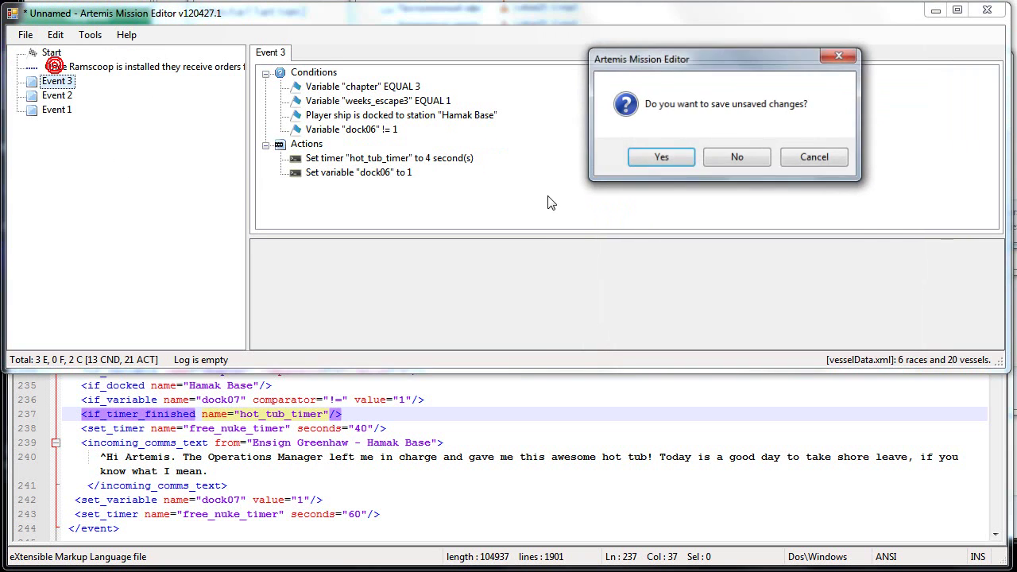
pyautogui.click(742, 156)
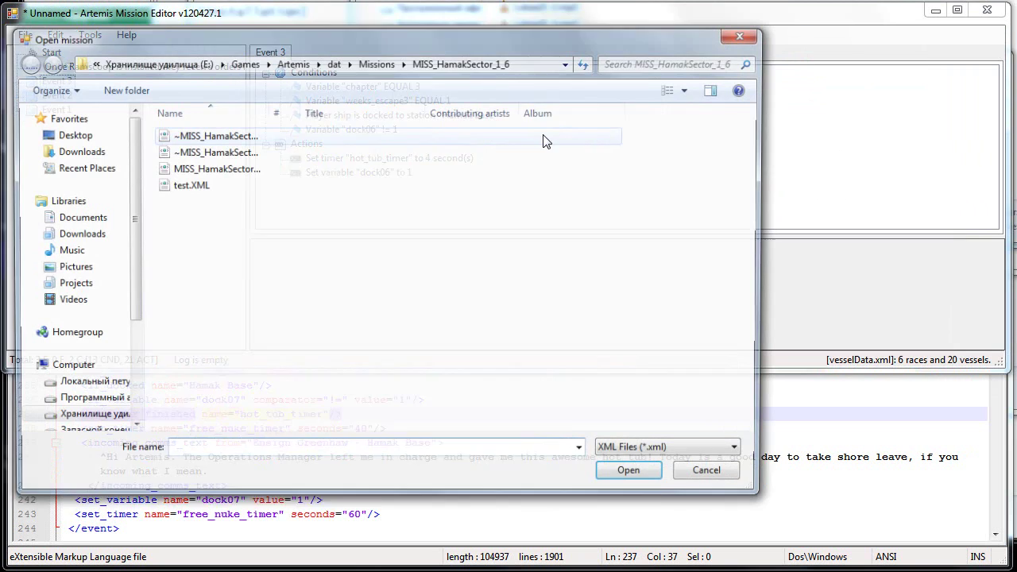
pyautogui.click(187, 172)
pyautogui.doubleClick(187, 175)
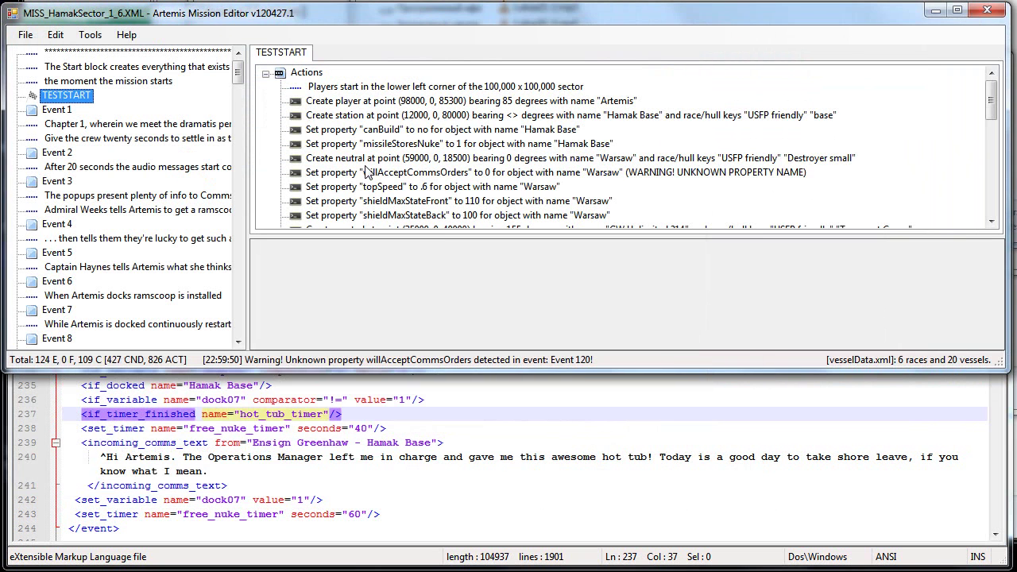
# - Find the next statement matching the text: set property "can, searching displayed statement text as well as all other locations
pyautogui.hotkey('ctrl', 'f')
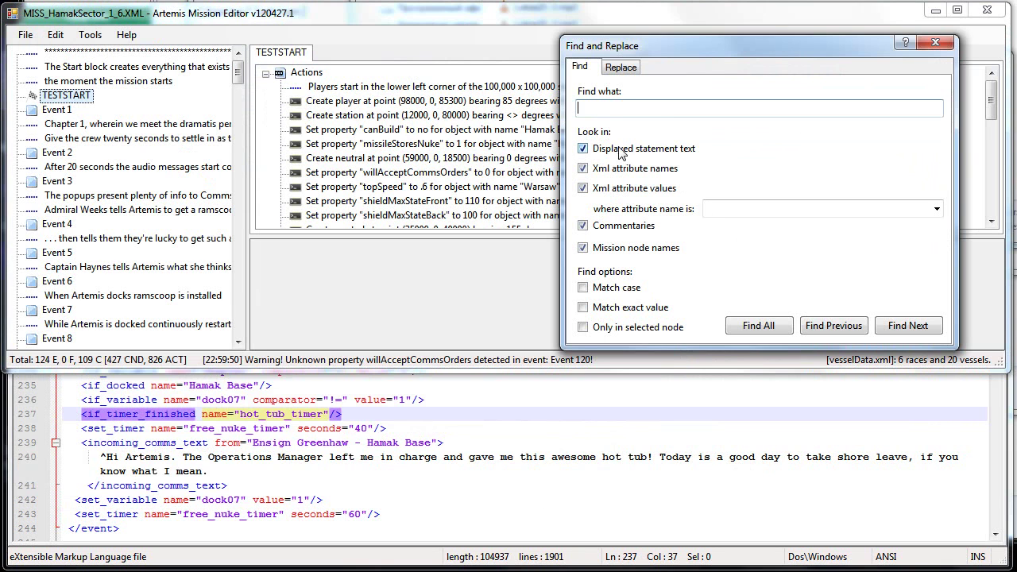
pyautogui.moveTo(683, 51); pyautogui.dragTo(715, 50)
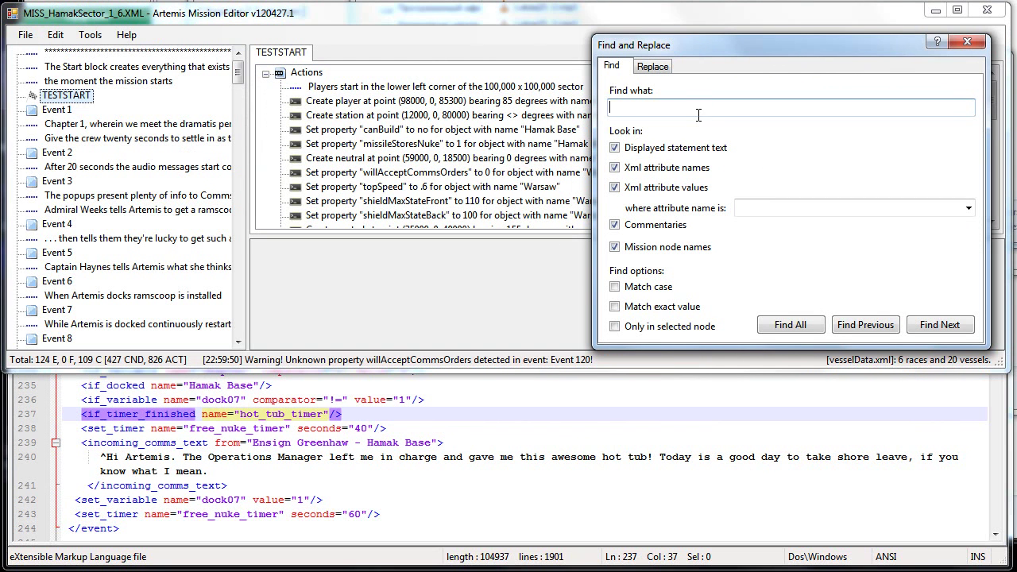
pyautogui.write('set property "cant')
pyautogui.click(938, 328)
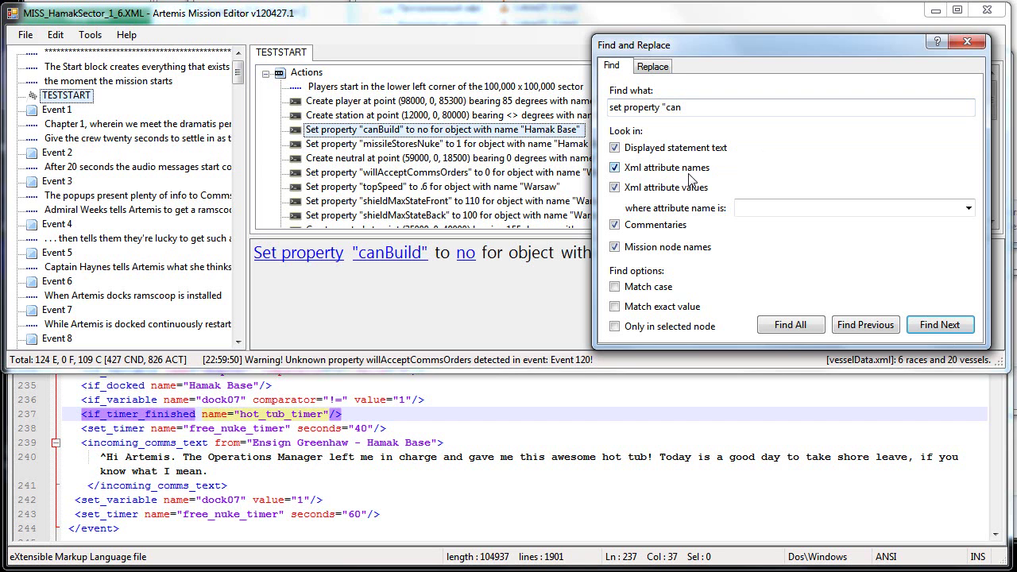
pyautogui.click(683, 149)
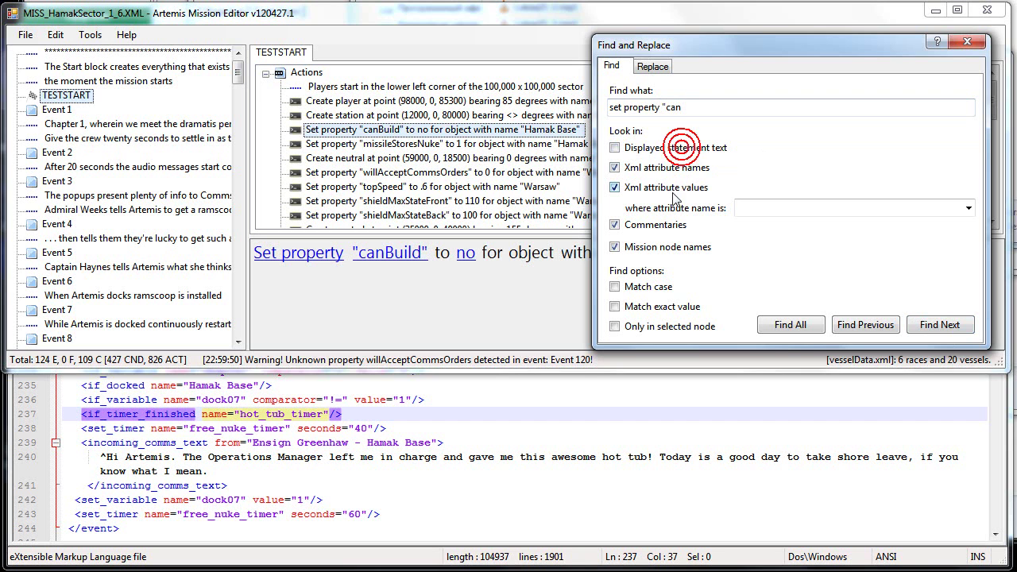
pyautogui.click(661, 153)
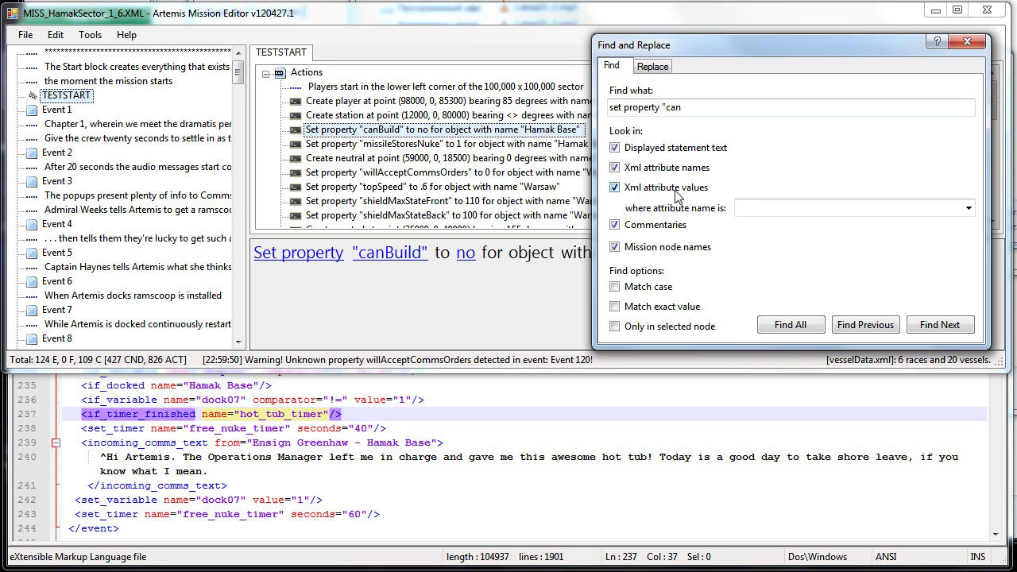
# - List all matches for "Warsaw" in XML attribute values only, and inspect the highlighted Warsaw statements in TESTSTART
pyautogui.tripleClick(691, 111)
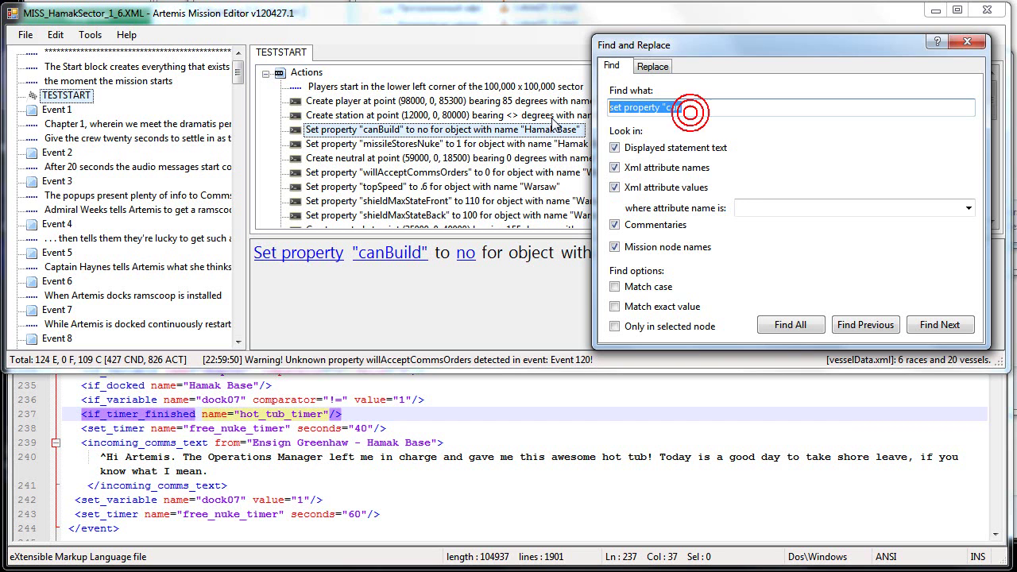
pyautogui.write('Warsaw')
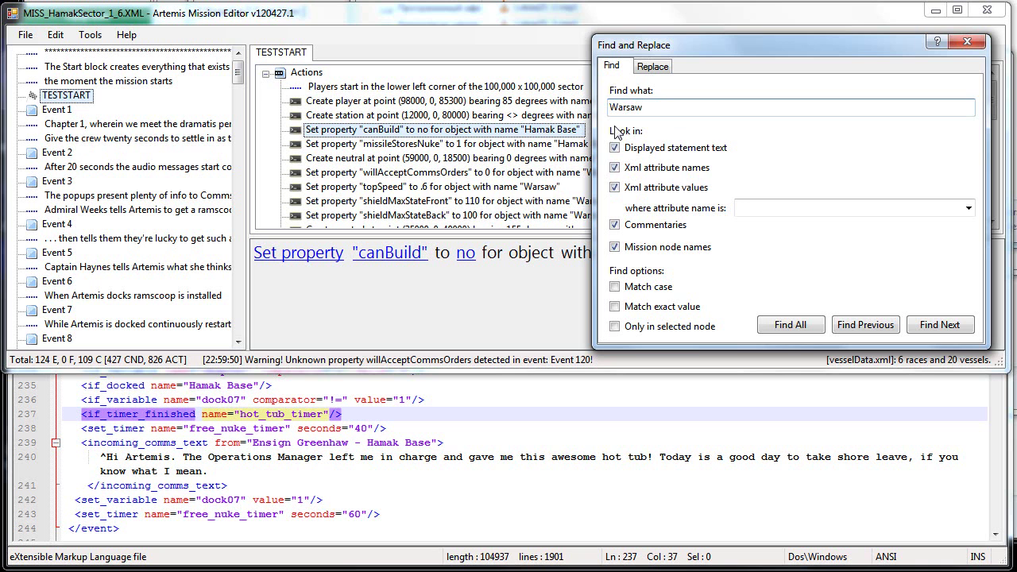
pyautogui.click(653, 148)
pyautogui.click(655, 168)
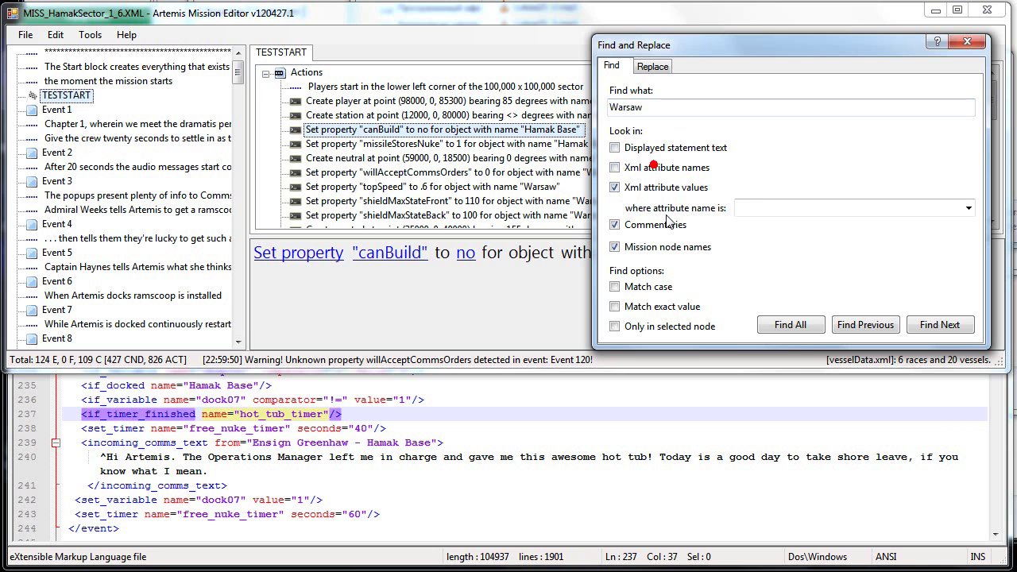
pyautogui.click(662, 228)
pyautogui.click(669, 248)
pyautogui.click(809, 324)
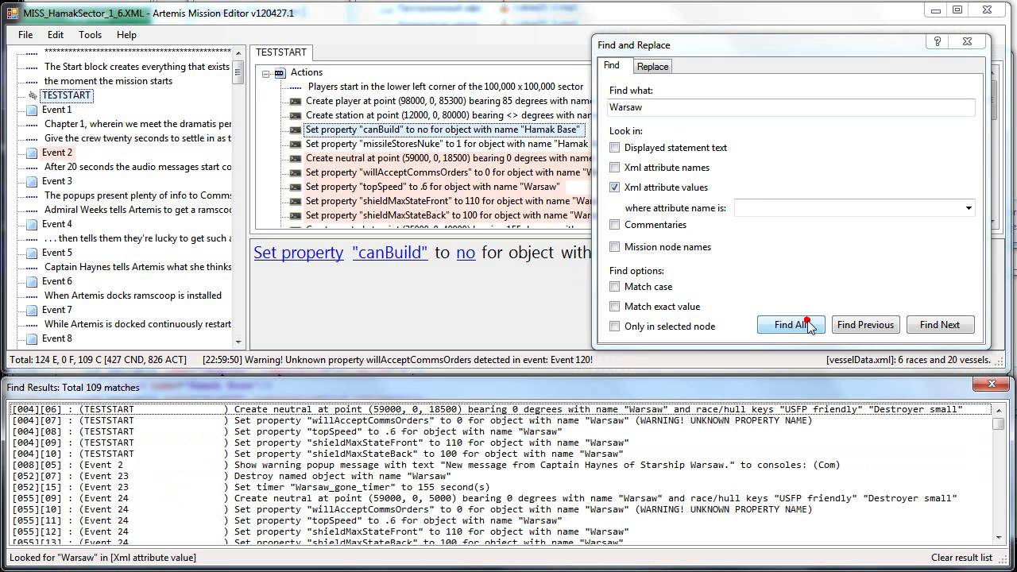
pyautogui.click(451, 172)
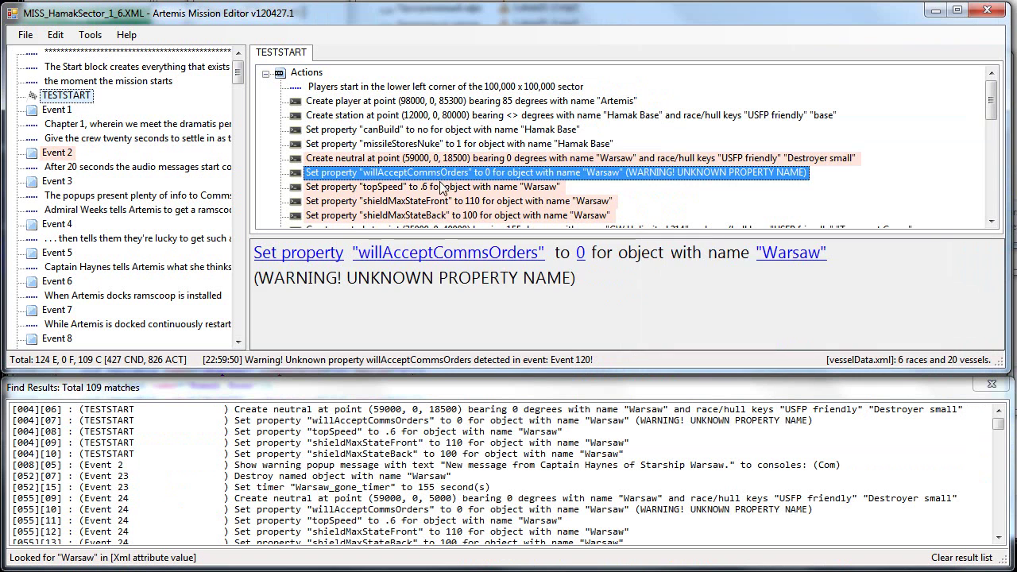
pyautogui.click(467, 160)
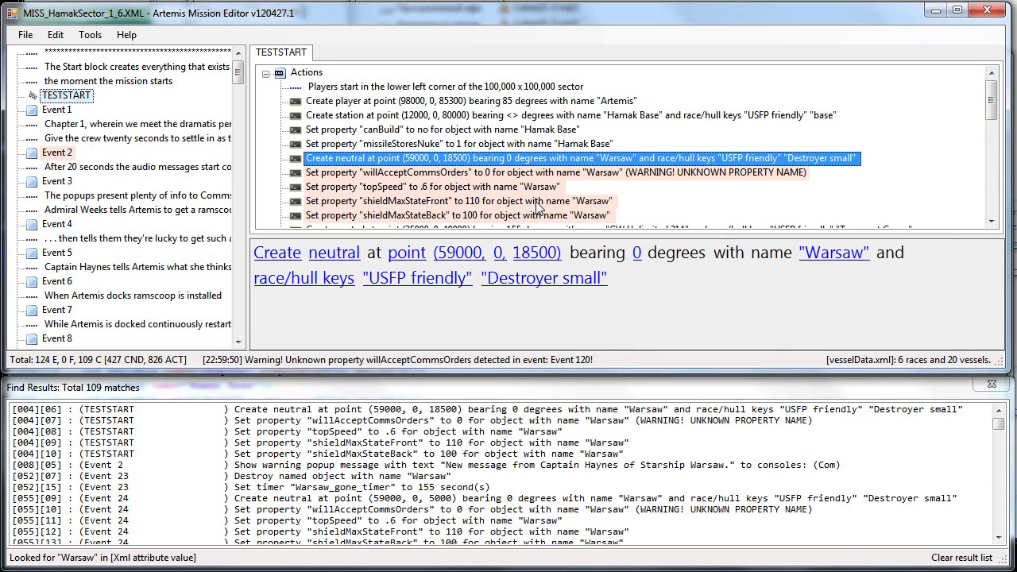
# - List all "Warsaw" matches in XML attribute values, restricted to the attribute name targetName
pyautogui.hotkey('ctrl', 'f')
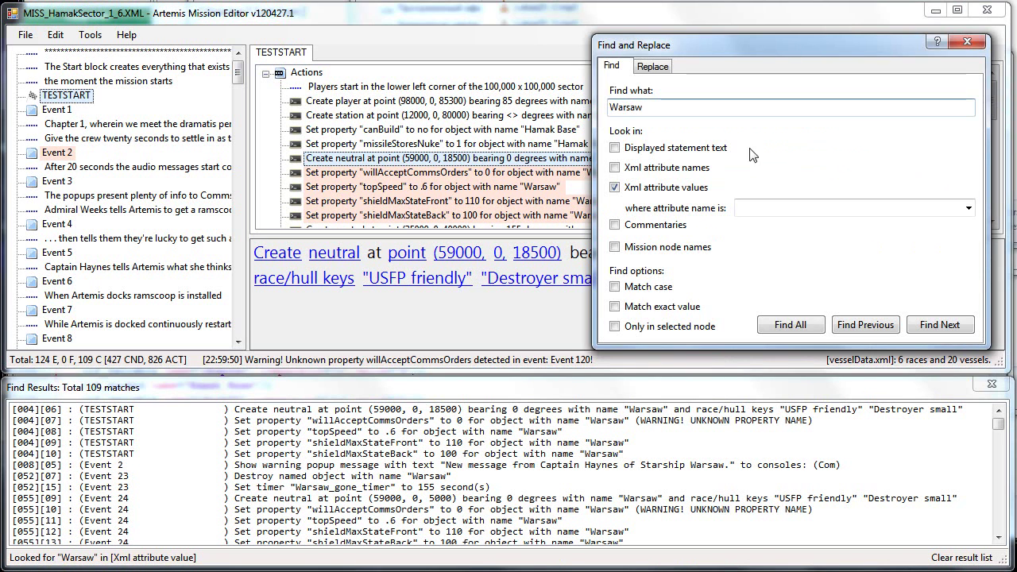
pyautogui.click(864, 215)
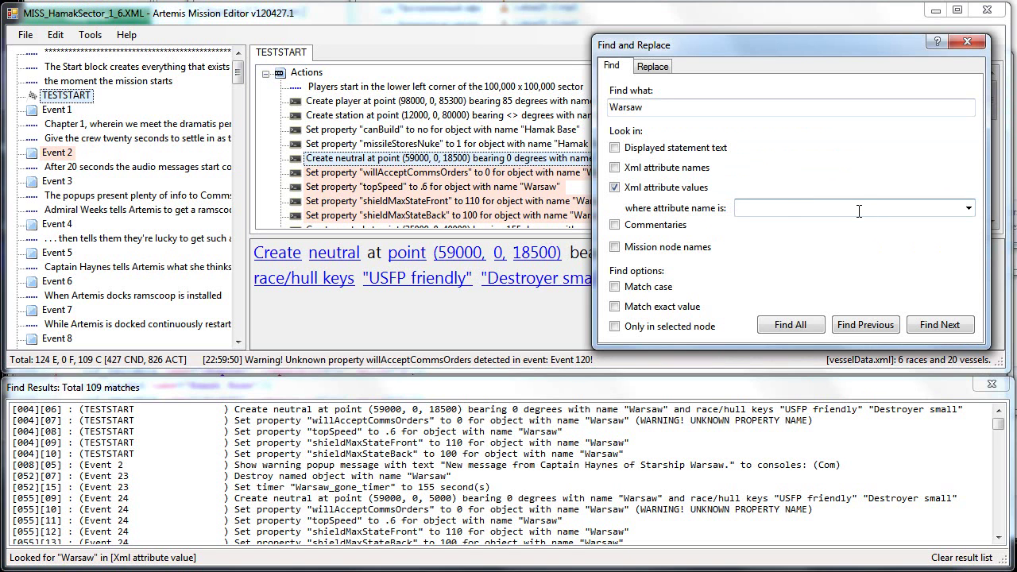
pyautogui.write('ta')
pyautogui.press('Down')
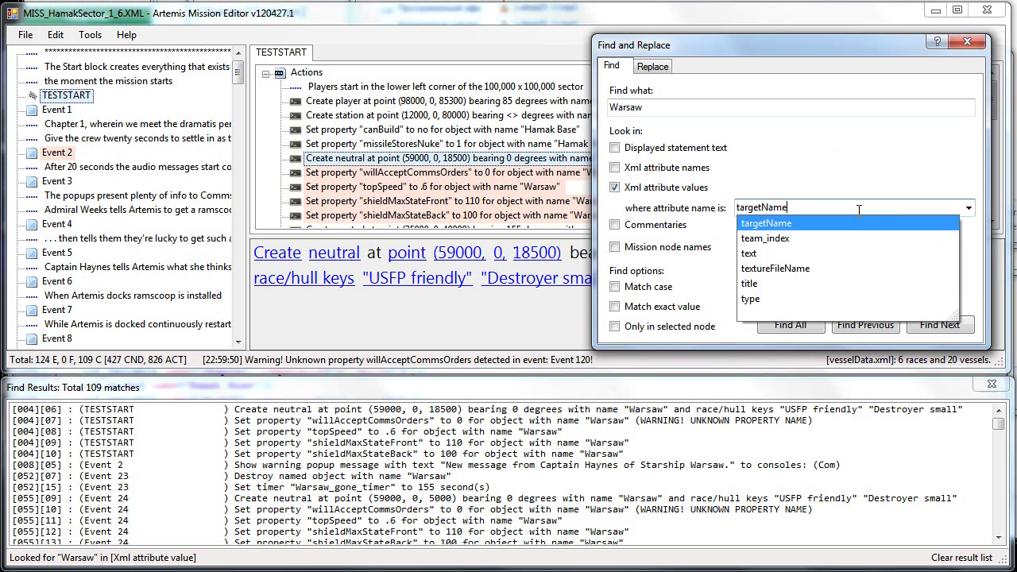
pyautogui.press('Return')
pyautogui.click(787, 325)
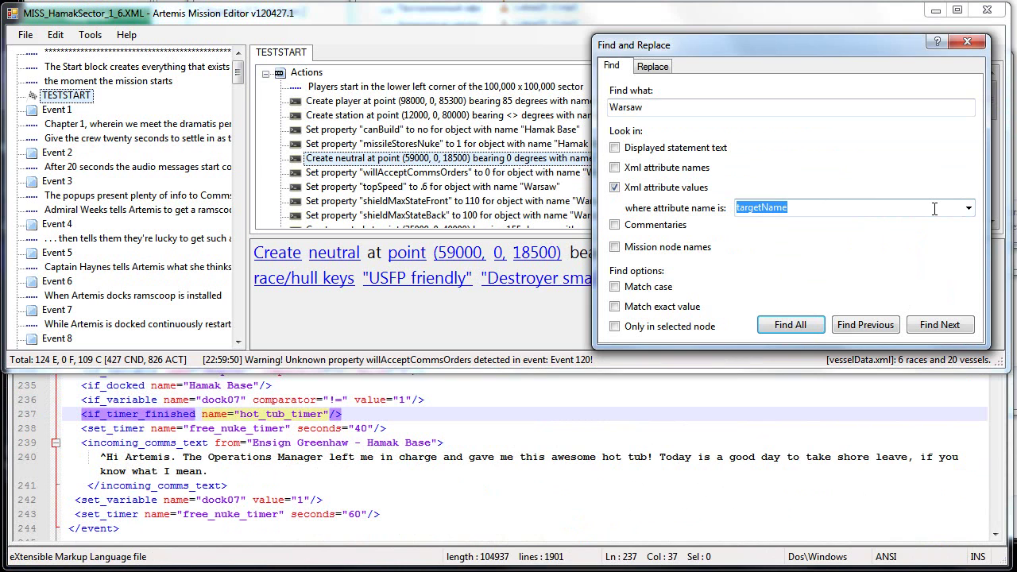
# - List all "Artemis" matches in XML attribute values where the attribute name is targetName
pyautogui.click(933, 208)
pyautogui.doubleClick(935, 208)
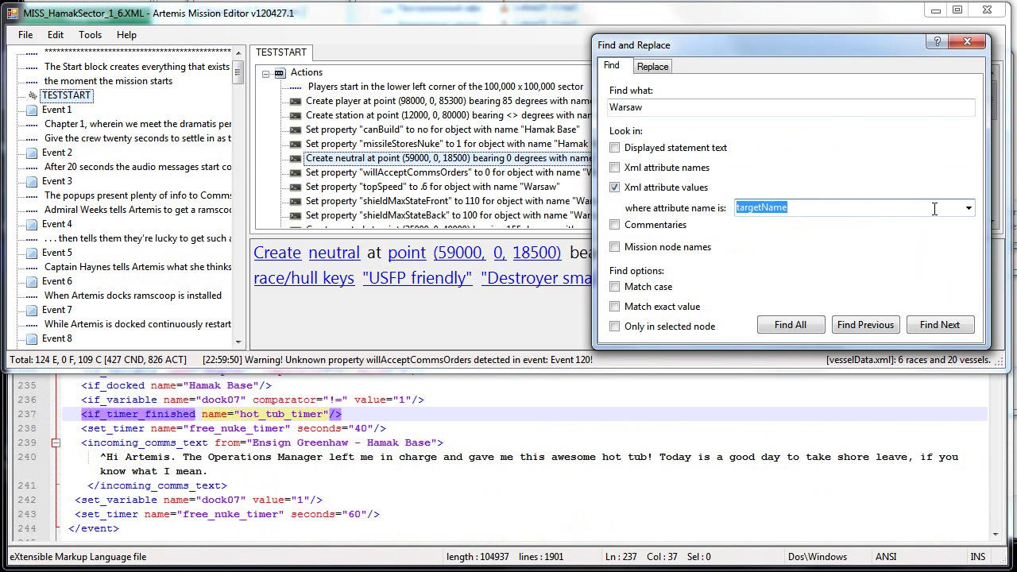
pyautogui.doubleClick(739, 109)
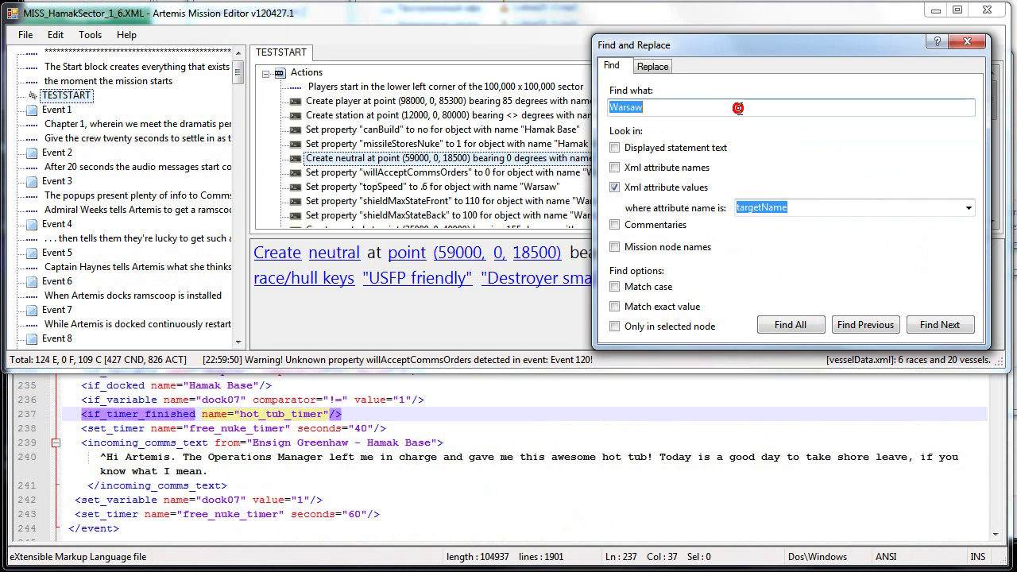
pyautogui.write('Artemis')
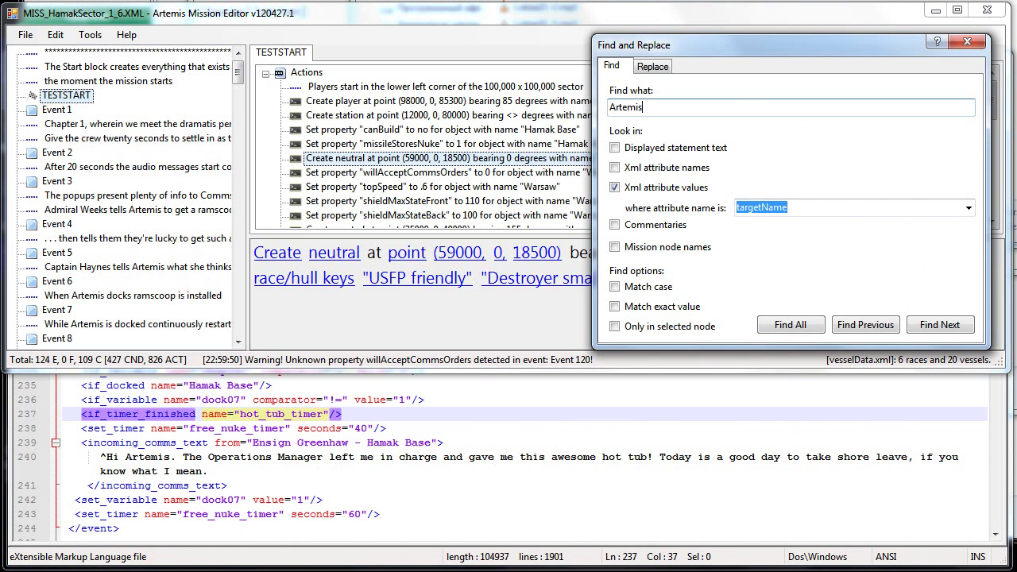
pyautogui.click(781, 324)
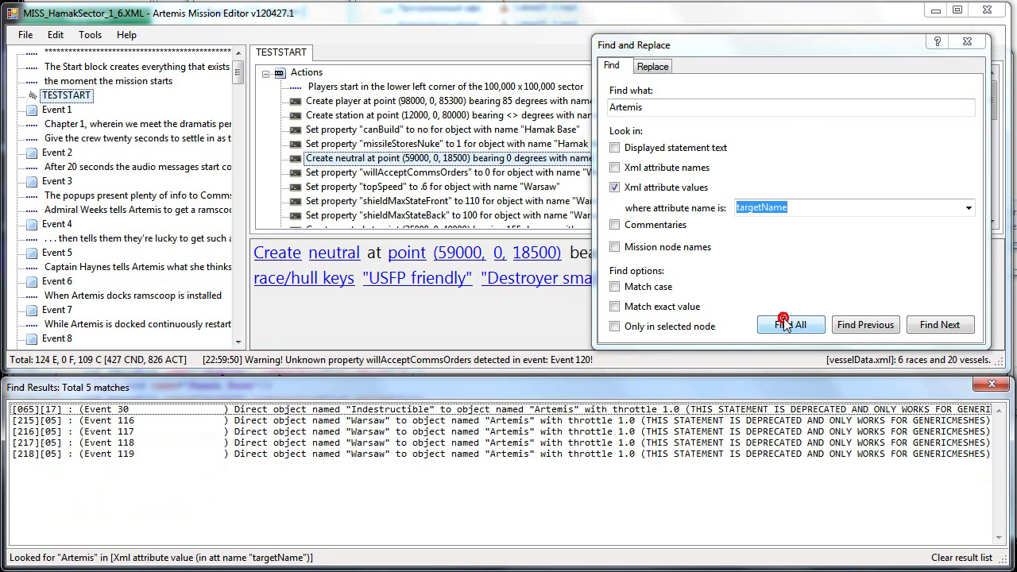
# - Open the matching statements of Event 30, Event 116 and Event 117 from the find results
pyautogui.doubleClick(604, 412)
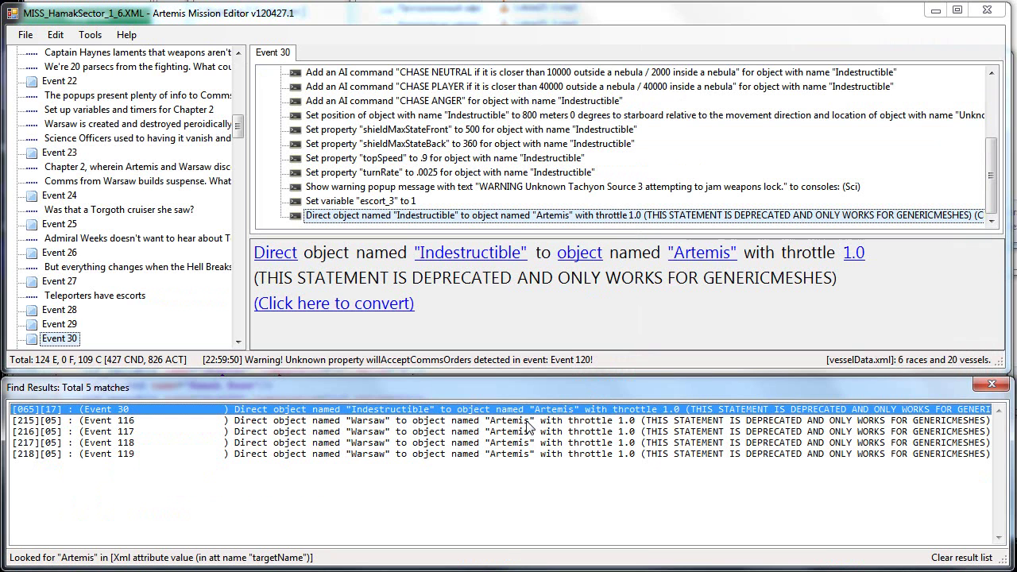
pyautogui.doubleClick(475, 421)
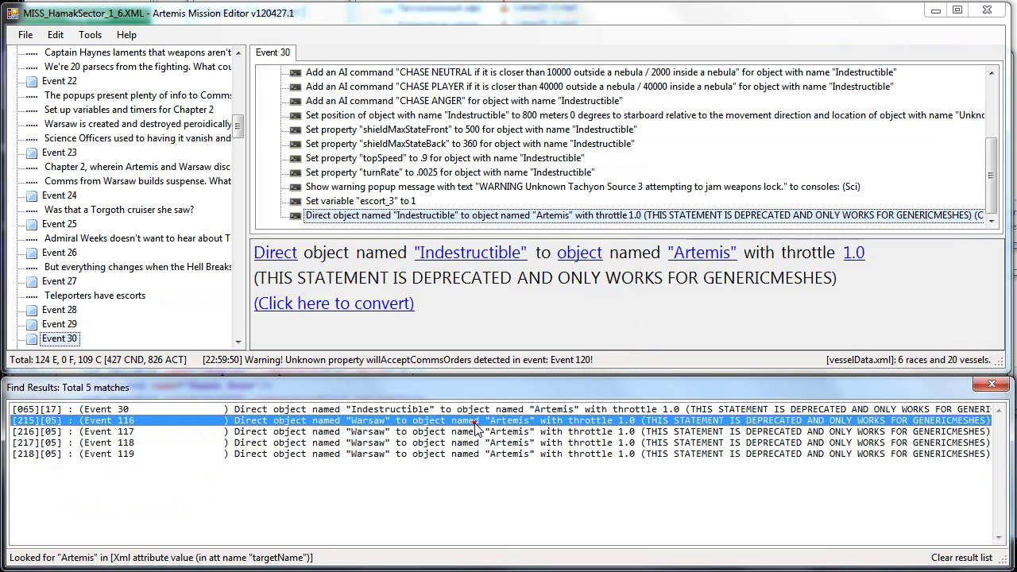
pyautogui.doubleClick(475, 433)
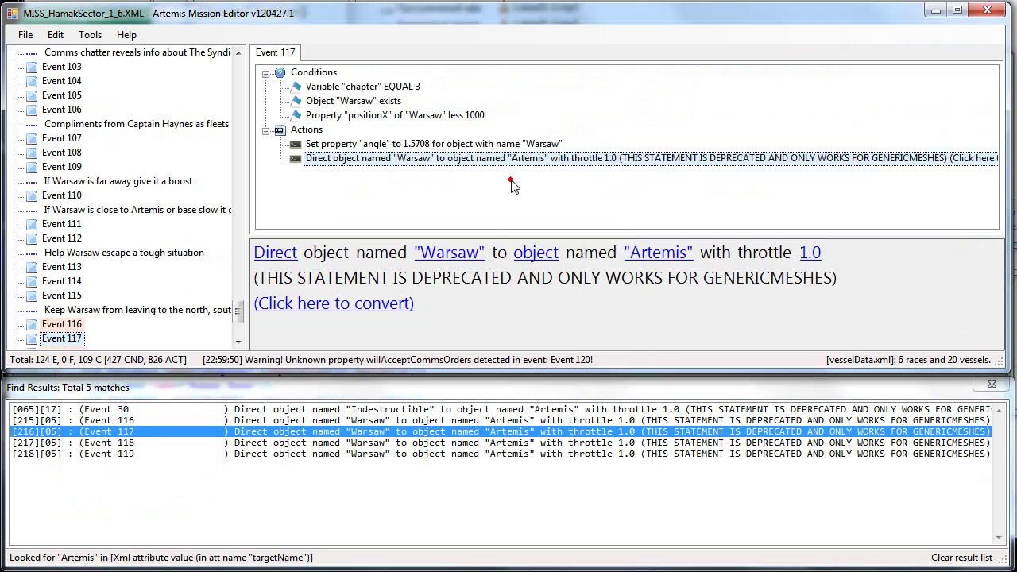
# - List all "Artemis" matches in commentaries only, and open the matching comments about docking timers and the edge of the sector
pyautogui.hotkey('ctrl', 'f')
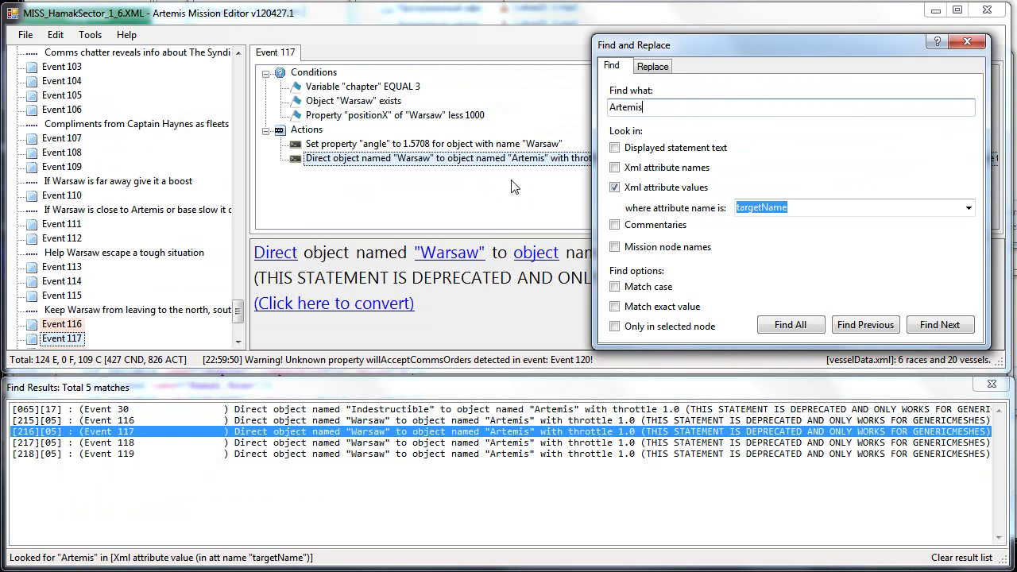
pyautogui.click(686, 189)
pyautogui.click(668, 226)
pyautogui.click(681, 108)
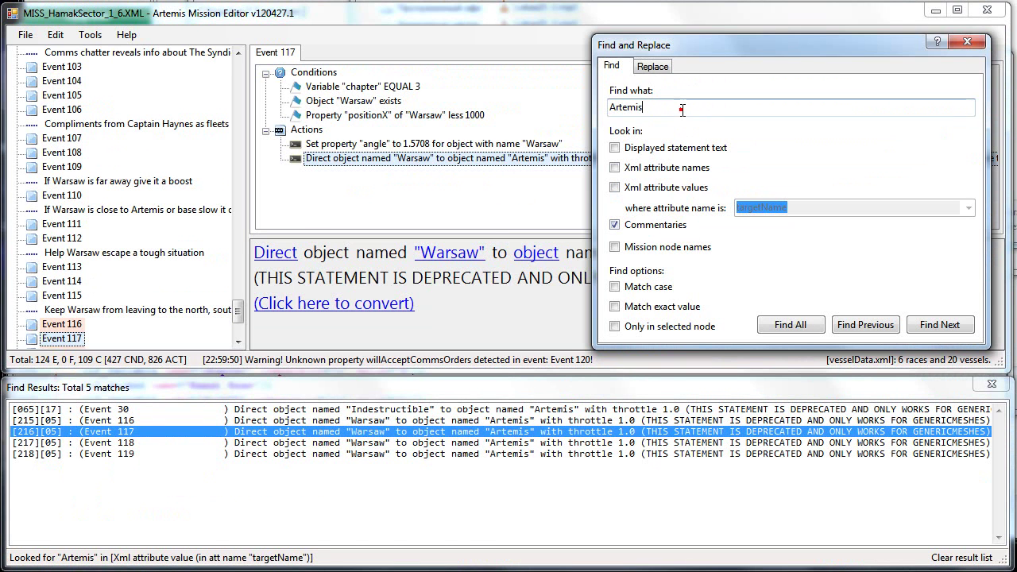
pyautogui.click(783, 325)
pyautogui.click(340, 445)
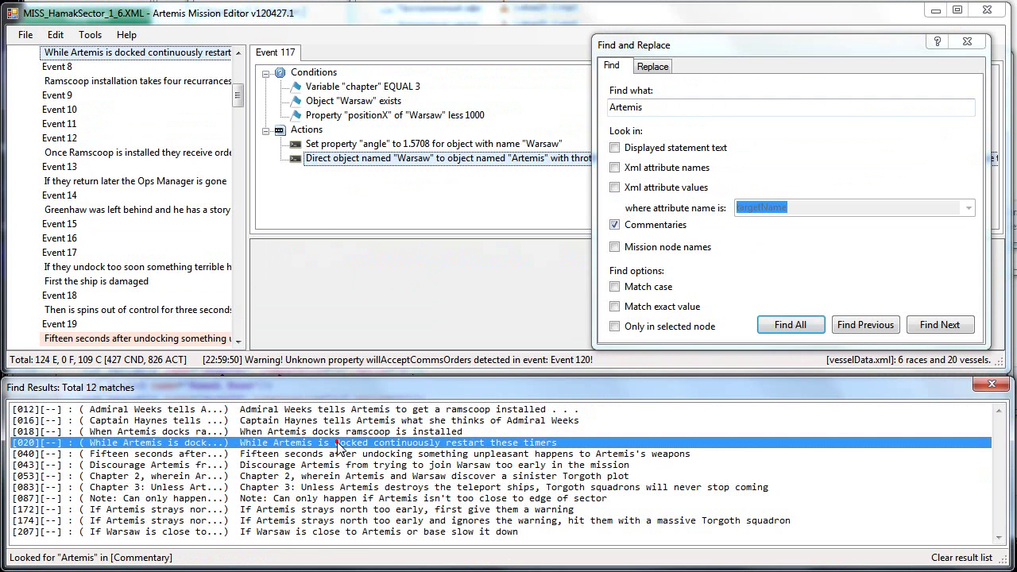
pyautogui.click(354, 496)
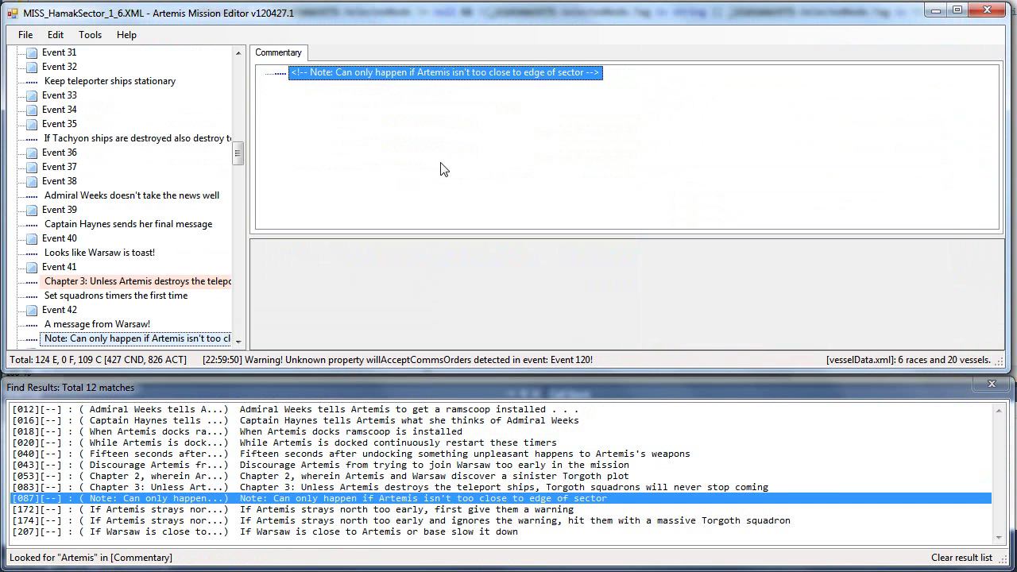
# - Search only mission node names for "event 45", and open Event 45 in the mission node list
pyautogui.hotkey('ctrl', 'f')
pyautogui.click(651, 226)
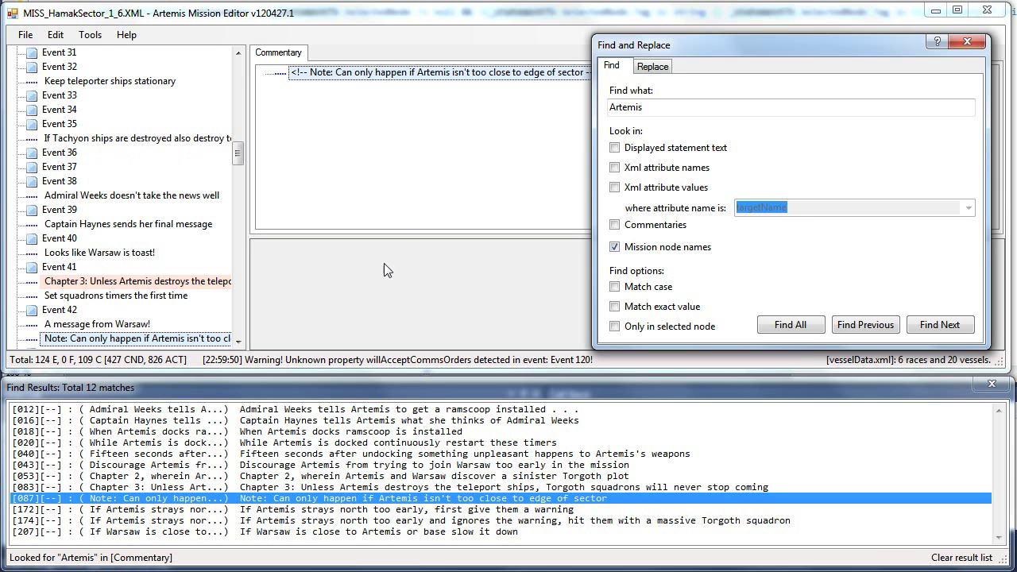
pyautogui.click(682, 112)
pyautogui.doubleClick(677, 111)
pyautogui.write('event 45')
pyautogui.click(949, 330)
pyautogui.click(75, 196)
pyautogui.scroll(-5, 73, 223)
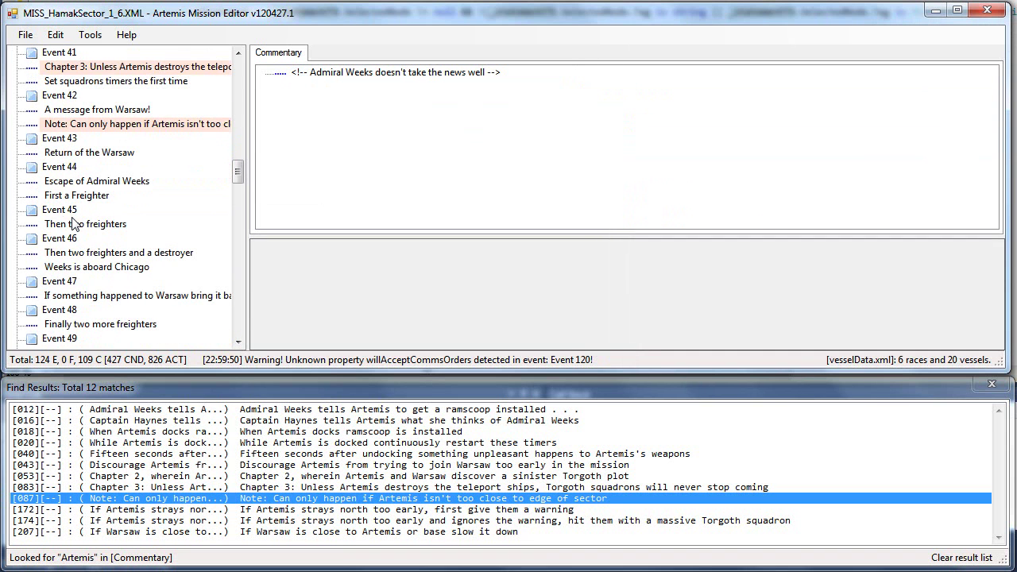
pyautogui.click(65, 209)
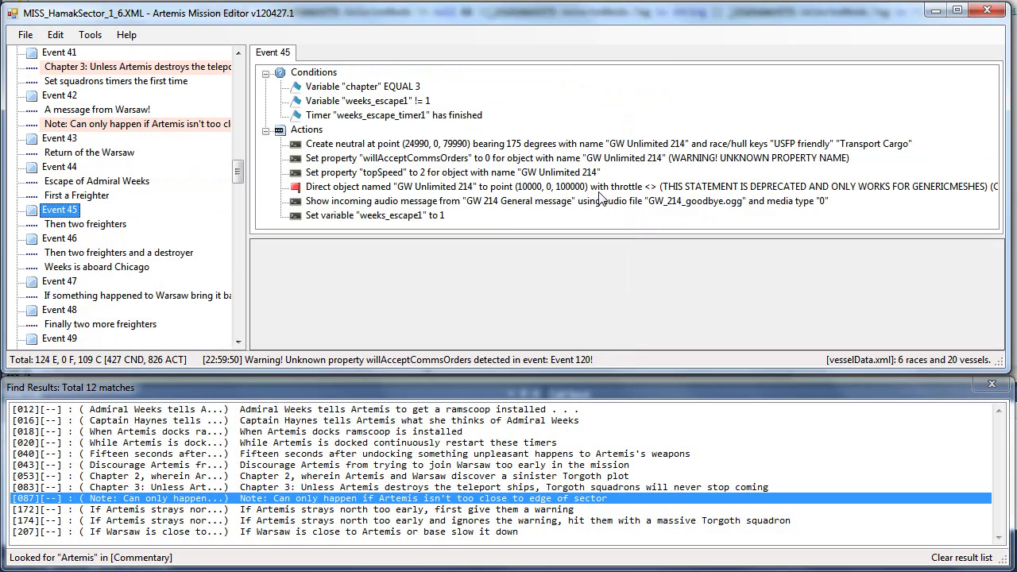
# - List all mission node names matching "event 45" and select the Event 45 entry in the find results
pyautogui.hotkey('ctrl', 'f')
pyautogui.click(781, 327)
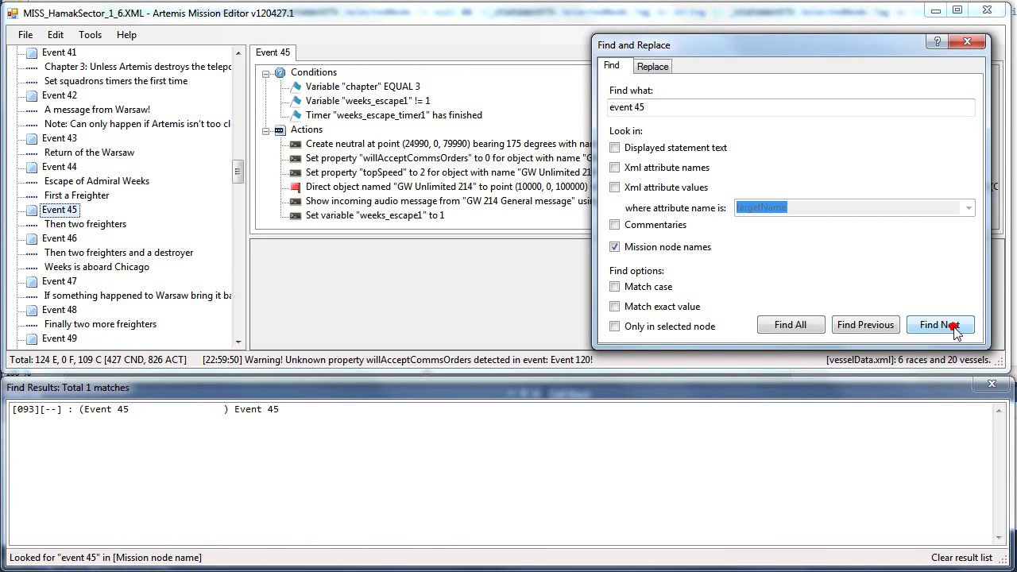
pyautogui.click(49, 212)
pyautogui.click(174, 422)
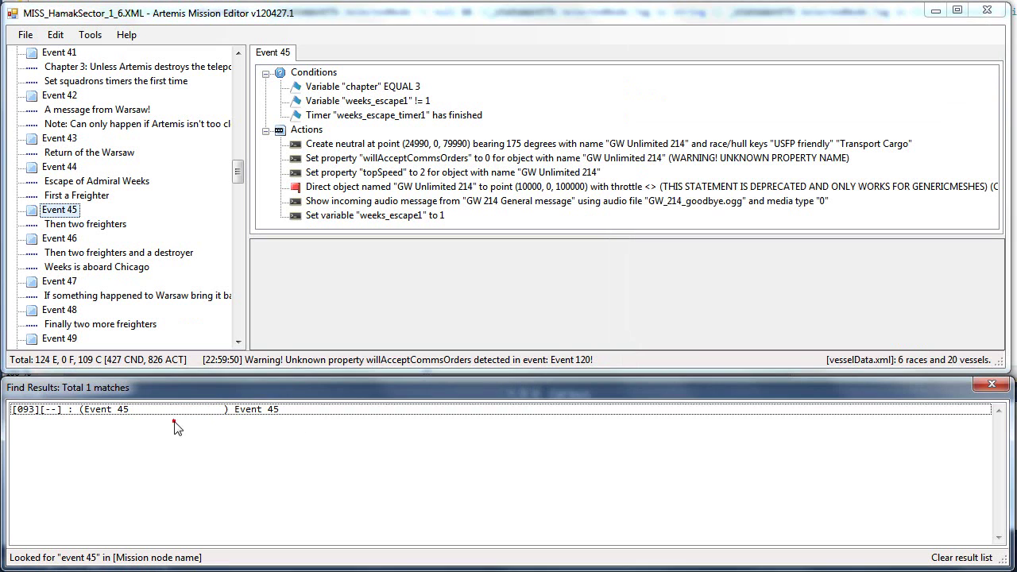
pyautogui.click(268, 412)
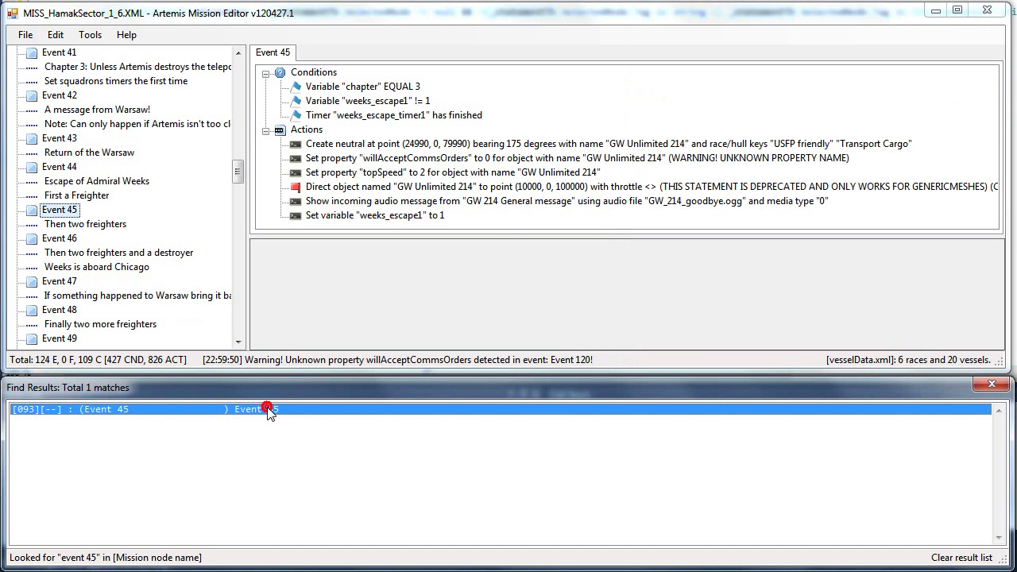
# - Run a case-sensitive search for all mission node names containing "warsaw"
pyautogui.hotkey('ctrl', 'f')
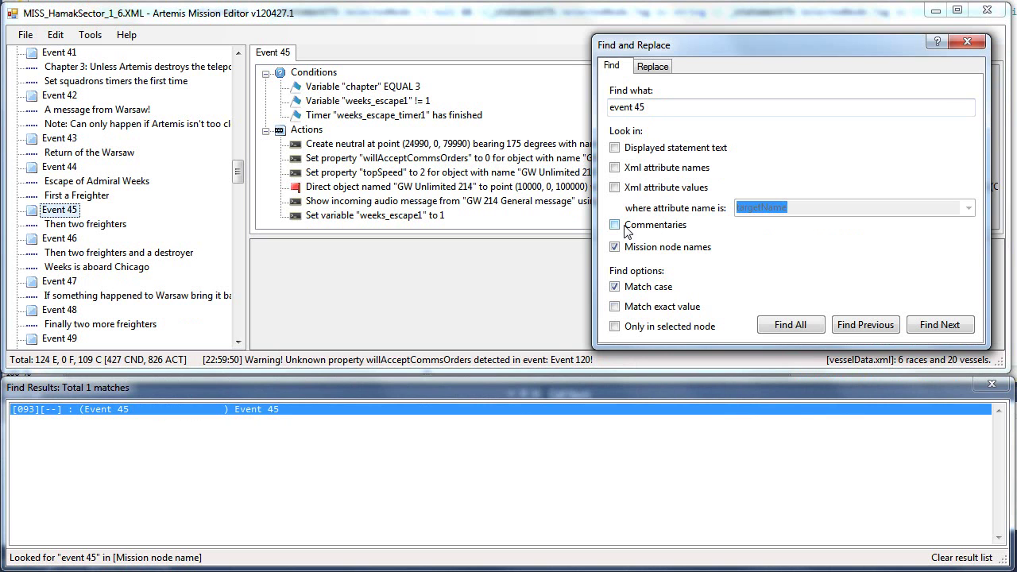
pyautogui.click(630, 248)
pyautogui.click(654, 111)
pyautogui.tripleClick(654, 111)
pyautogui.write('warsaw')
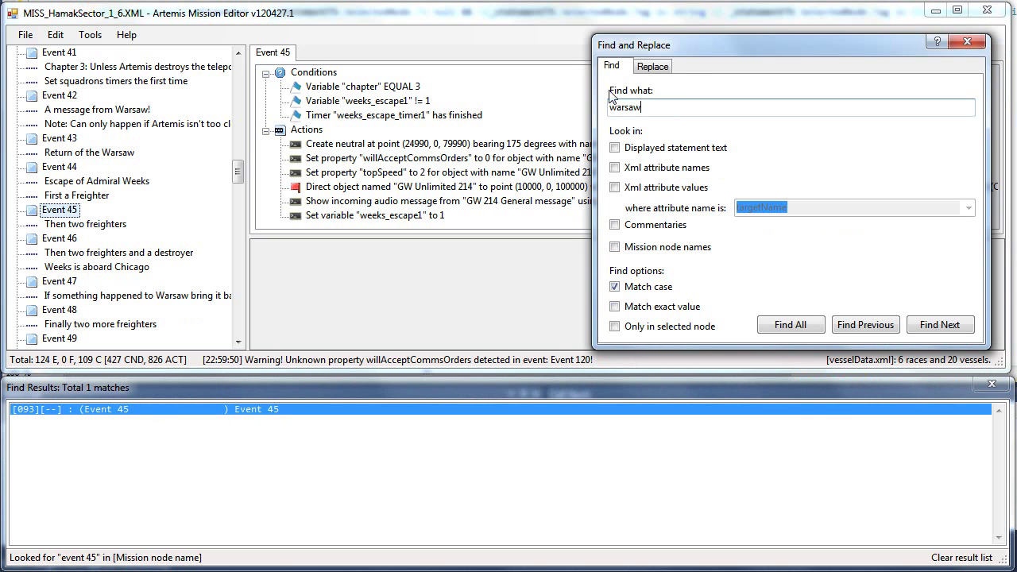
pyautogui.click(782, 325)
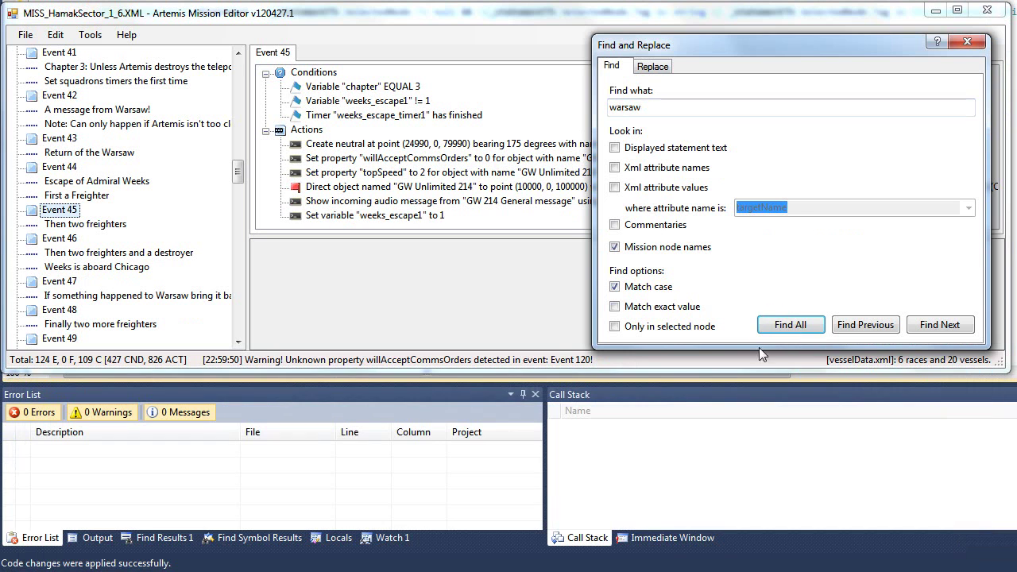
# - List all case-sensitive "warsaw" matches in displayed statement text and in XML attribute values limited to the attribute name targetName
pyautogui.click(644, 227)
pyautogui.click(644, 248)
pyautogui.click(648, 226)
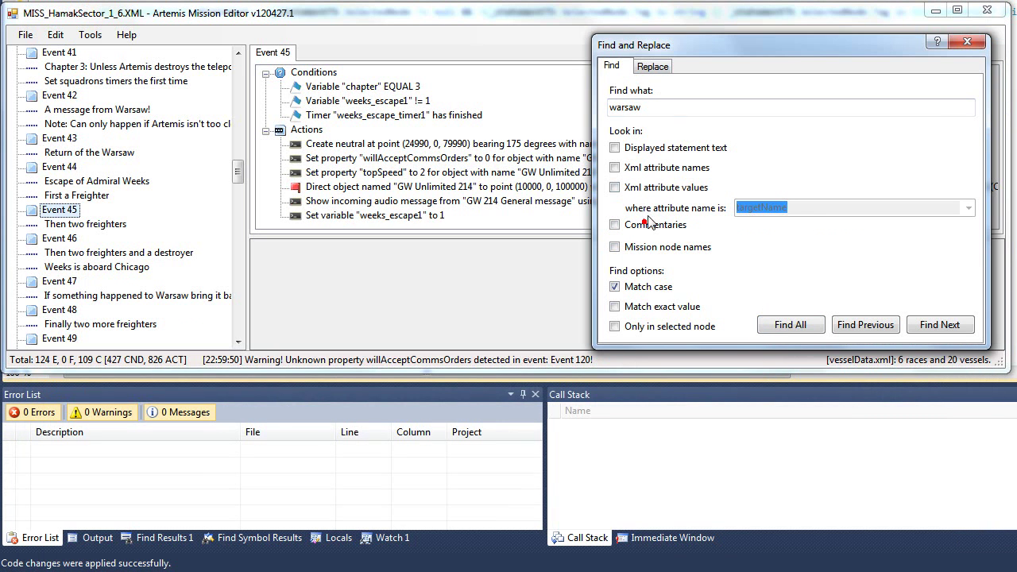
pyautogui.click(660, 187)
pyautogui.click(677, 149)
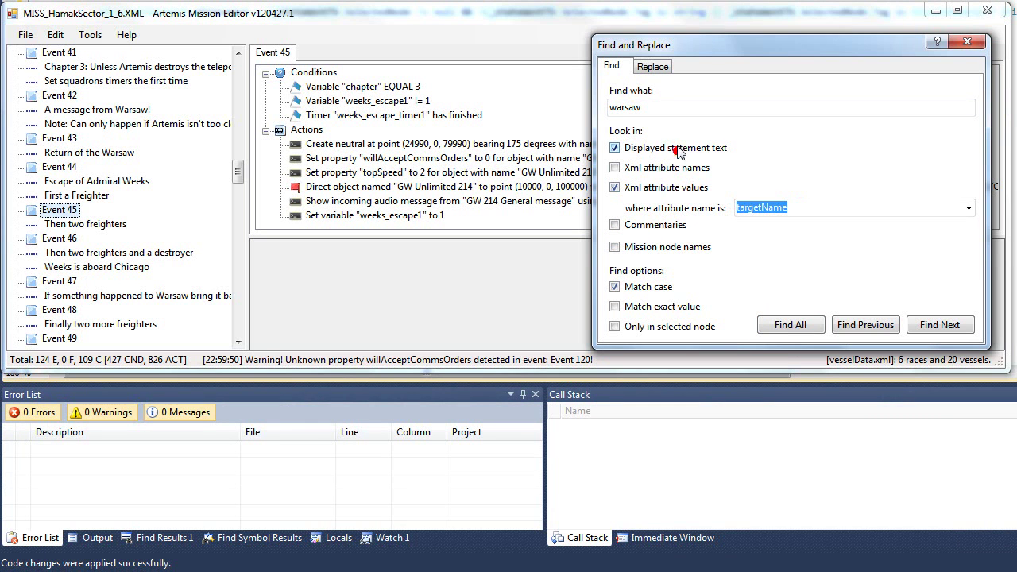
pyautogui.click(772, 326)
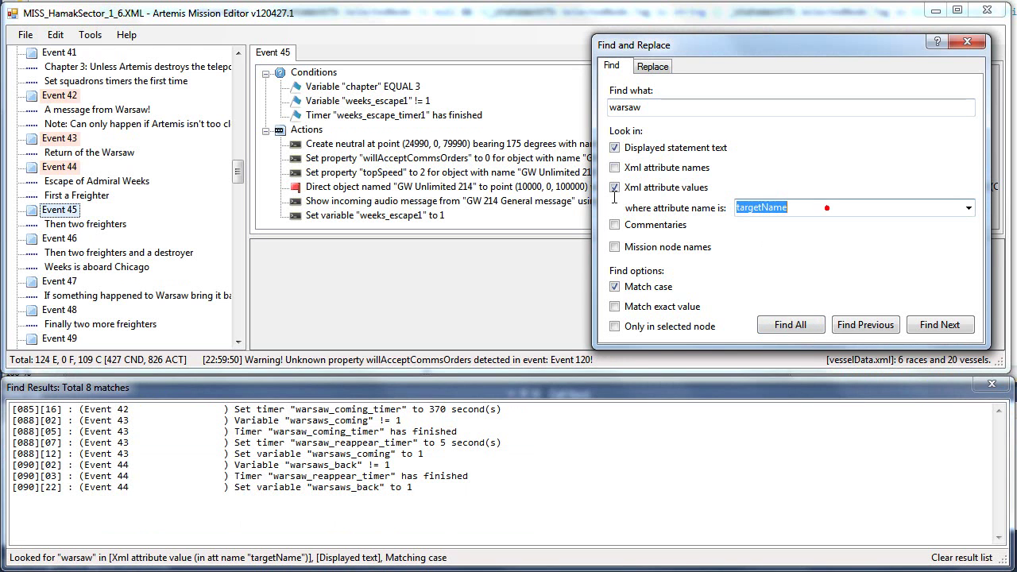
# - Repeat the "warsaw" search without the attribute name filter, and select several of the timer and variable matches in the results
pyautogui.press('Delete')
pyautogui.click(789, 325)
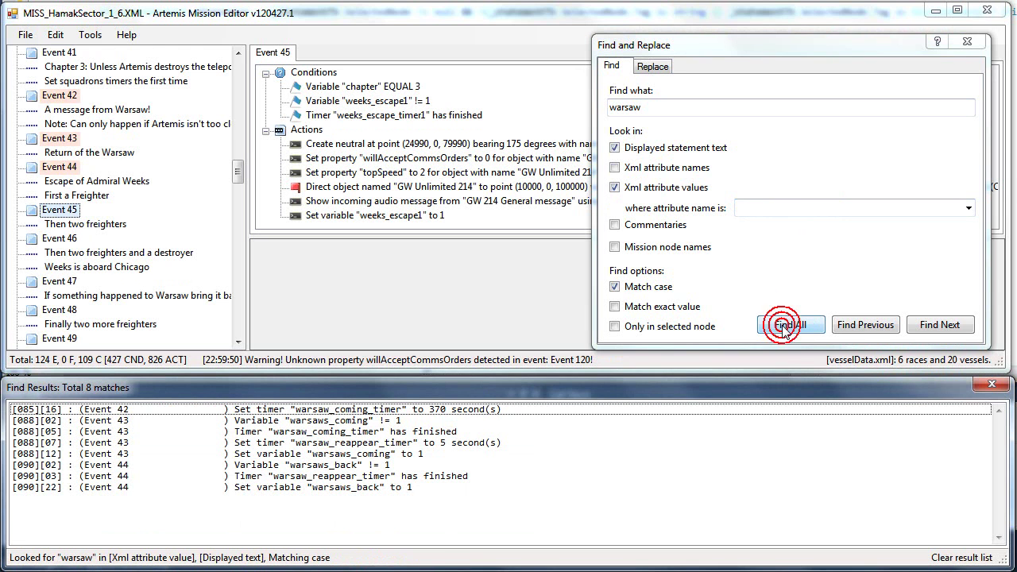
pyautogui.click(386, 413)
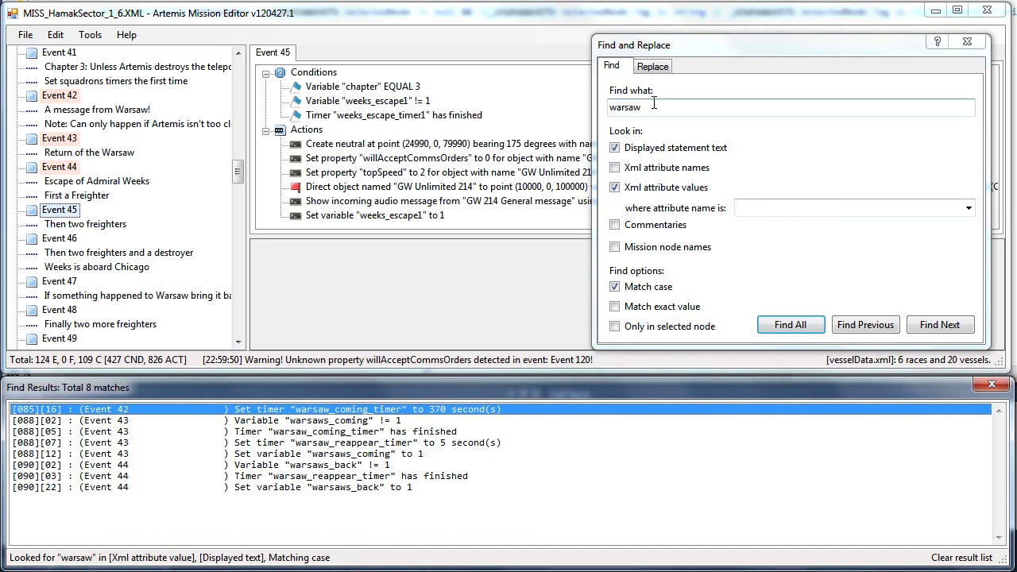
pyautogui.click(340, 443)
pyautogui.click(334, 476)
pyautogui.click(336, 487)
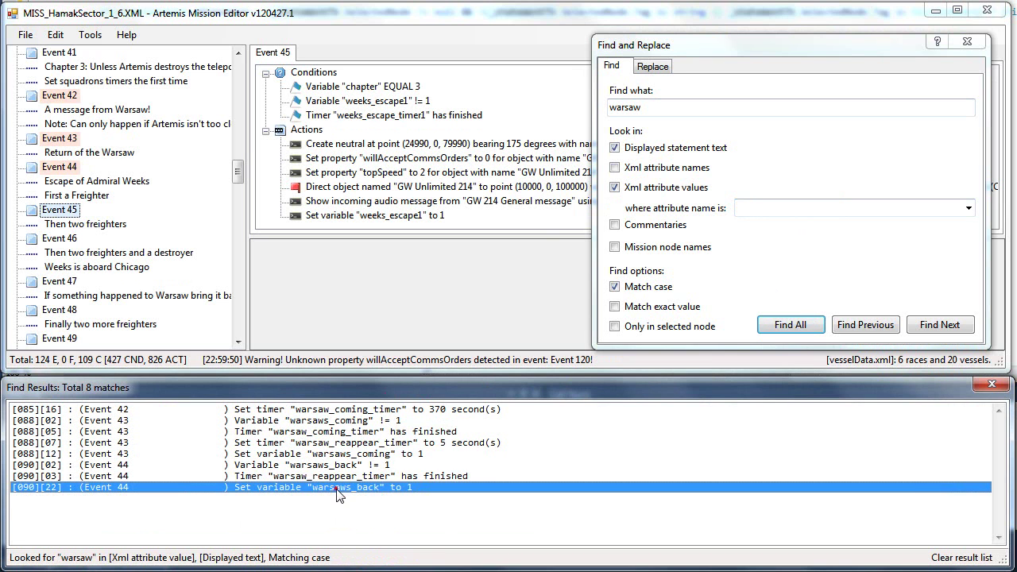
pyautogui.click(340, 476)
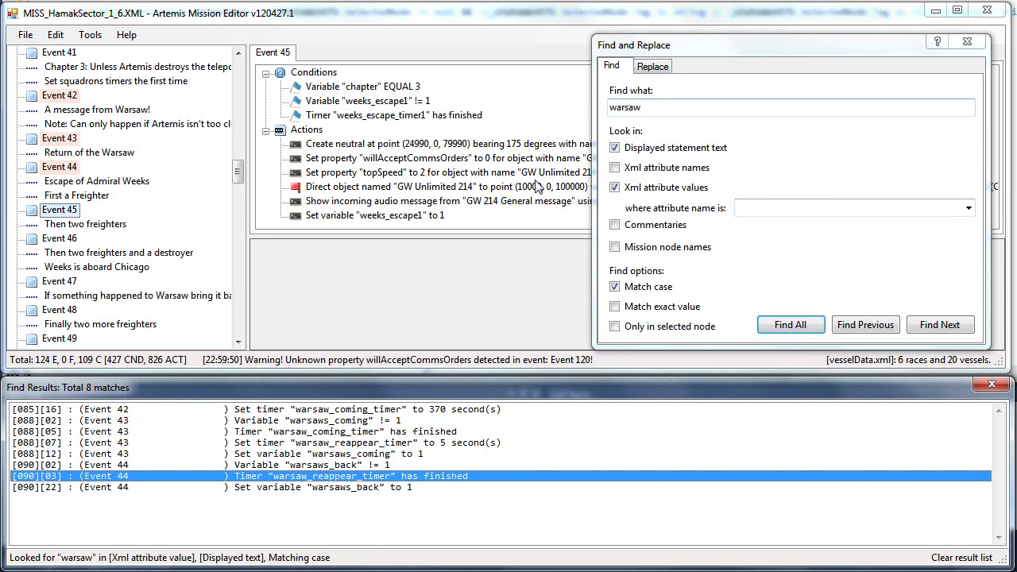
# - Look at the replace options for "warsaw", and return to the find options
pyautogui.click(650, 67)
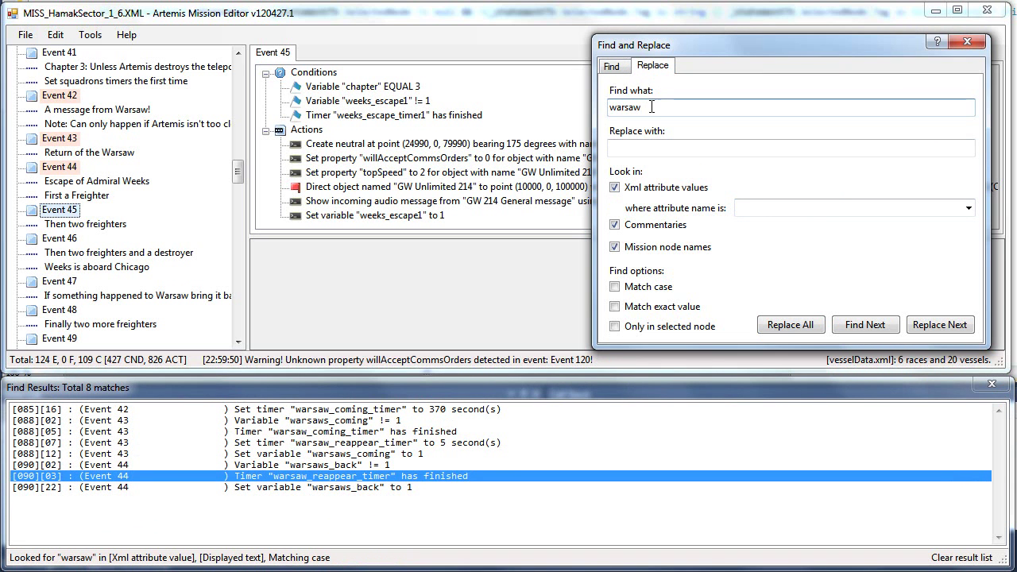
pyautogui.moveTo(646, 106); pyautogui.dragTo(572, 127)
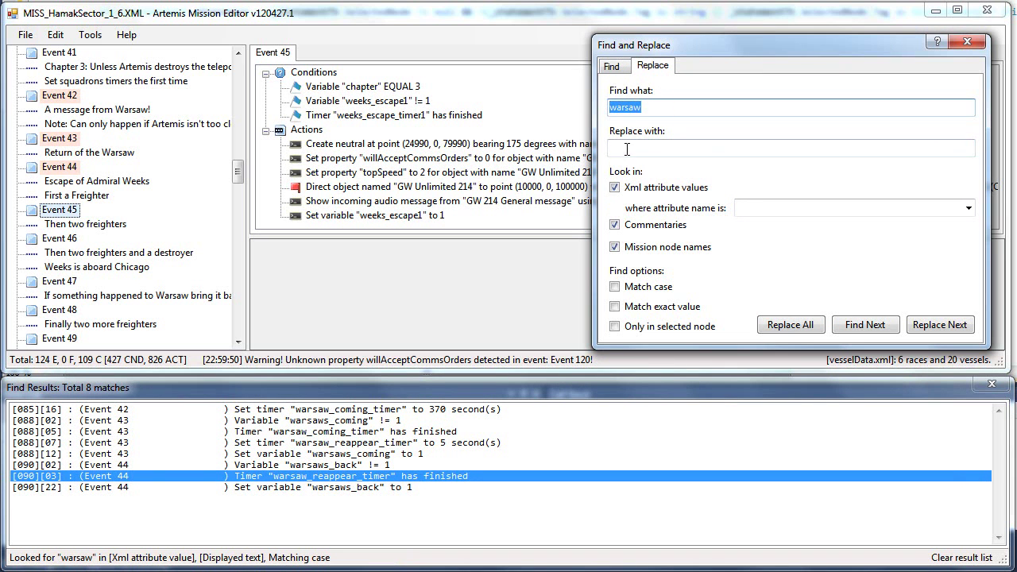
pyautogui.click(623, 69)
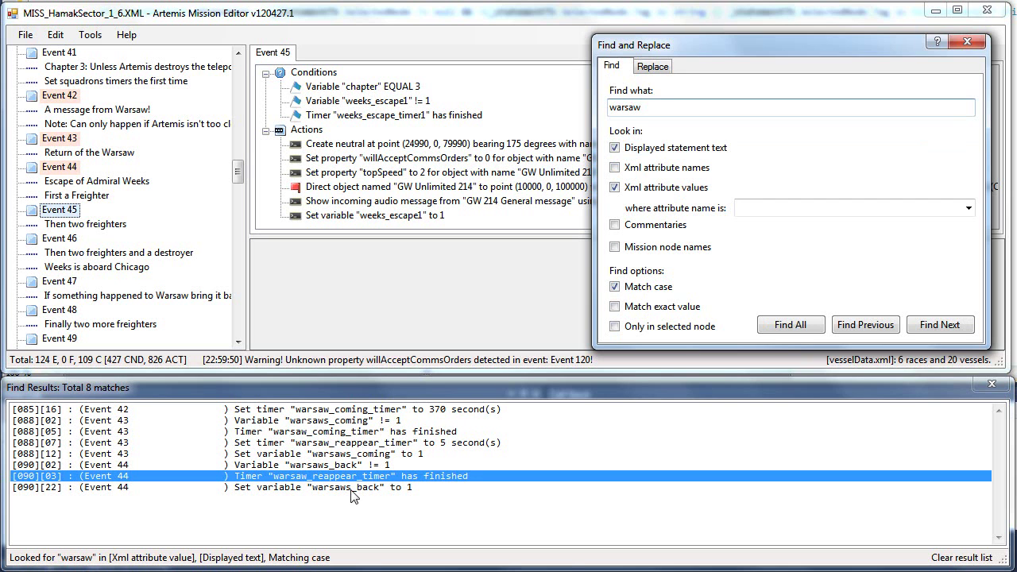
# - Run case-sensitive exact-value searches for "warsaw" and "Warsaw", and select the Event 23 destroy statement in the results
pyautogui.click(636, 308)
pyautogui.click(781, 326)
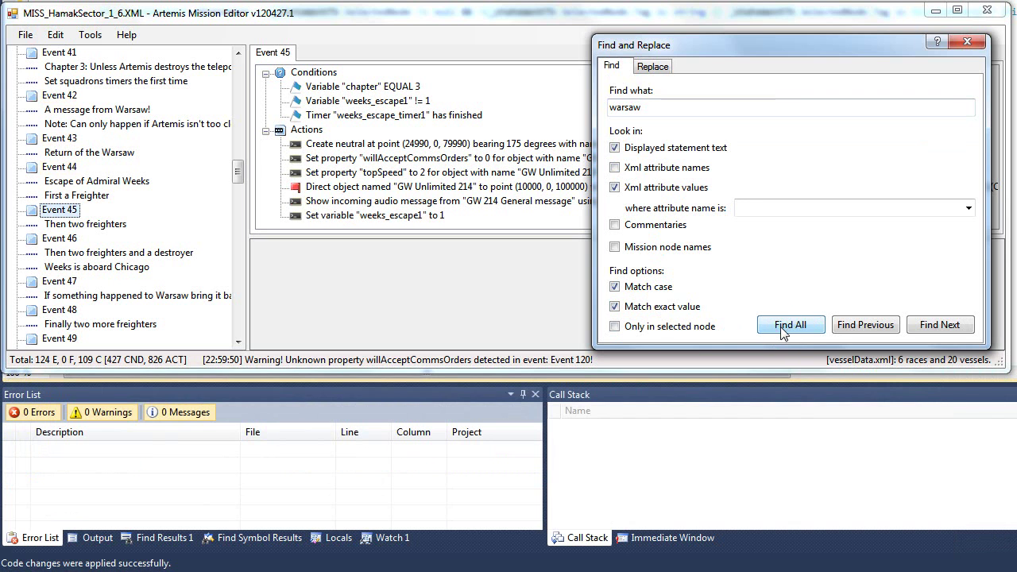
pyautogui.click(659, 106)
pyautogui.press('Delete')
pyautogui.write('W')
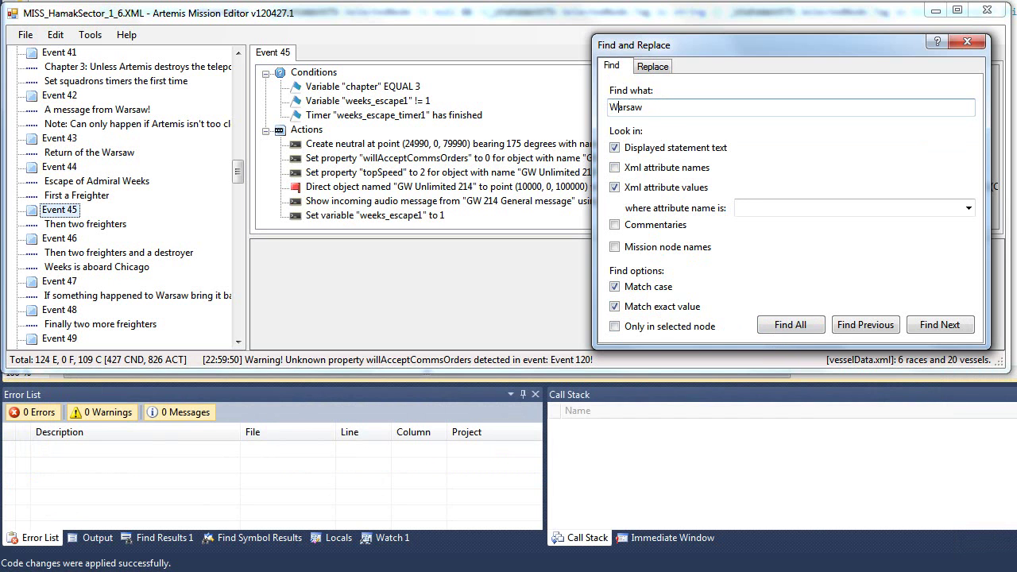
pyautogui.click(762, 327)
pyautogui.click(499, 465)
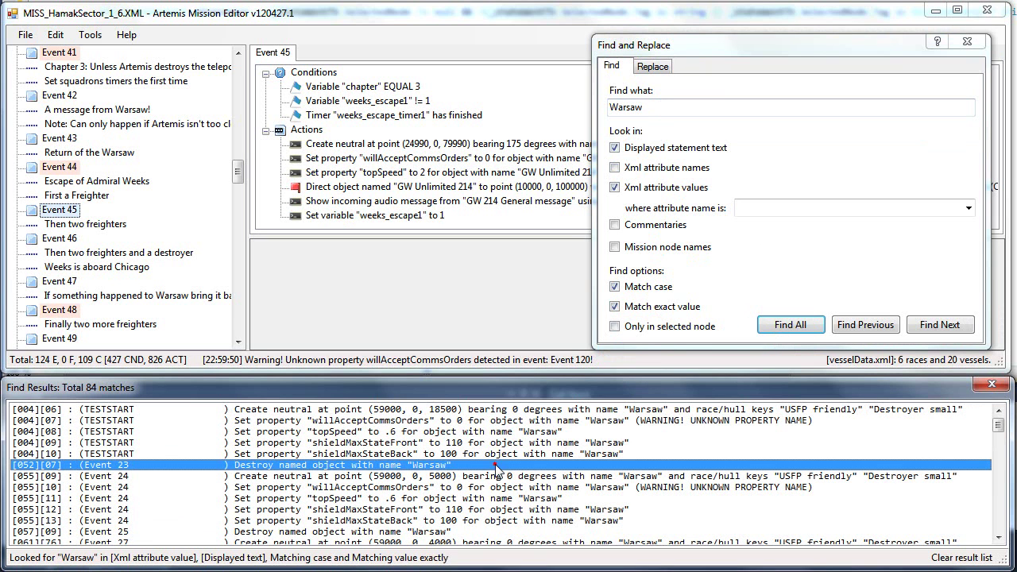
# - Search for "arsaw" as an exact value, and repeat the search with exact-value and case matching turned off
pyautogui.click(714, 106)
pyautogui.press('BackSpace')
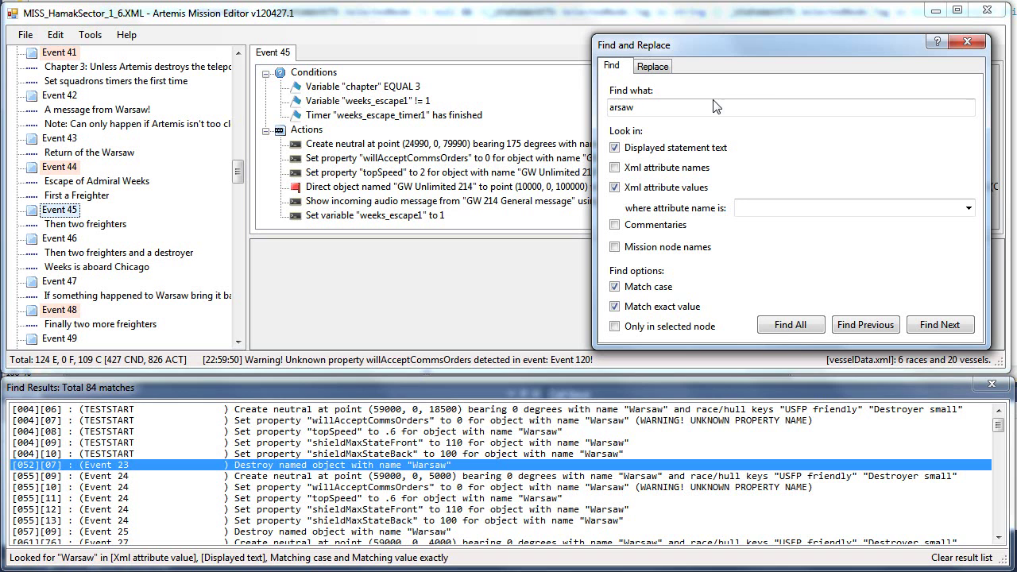
pyautogui.click(782, 324)
pyautogui.click(664, 306)
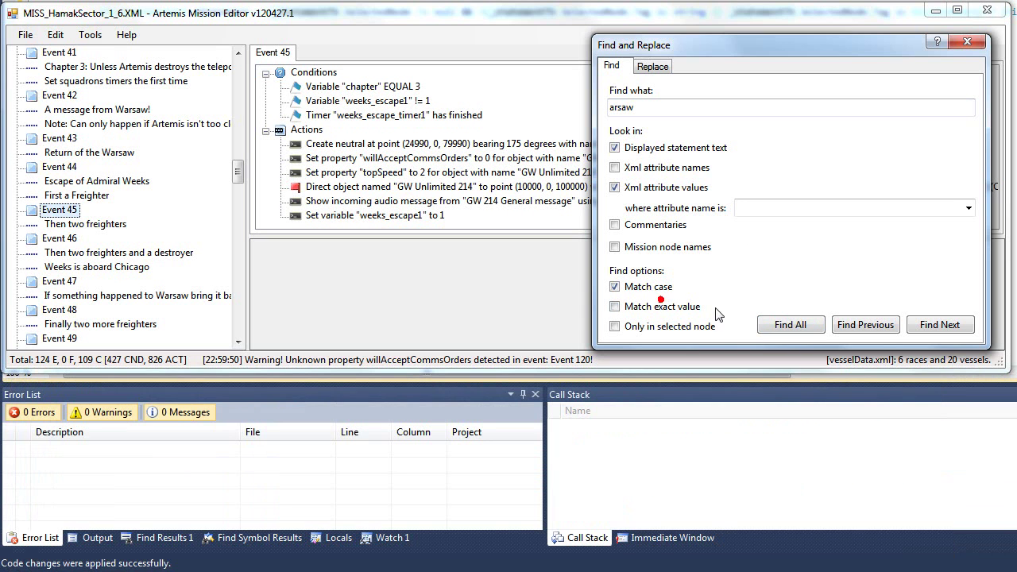
pyautogui.click(675, 288)
pyautogui.click(776, 325)
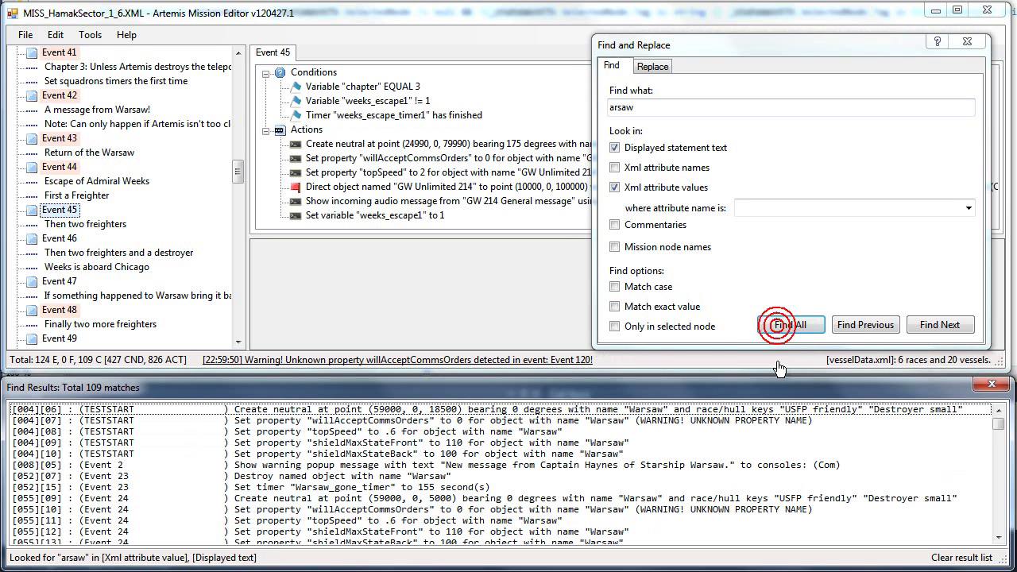
# - Restrict the search to the selected node and look for "arsaw" within Event 45 only
pyautogui.click(698, 326)
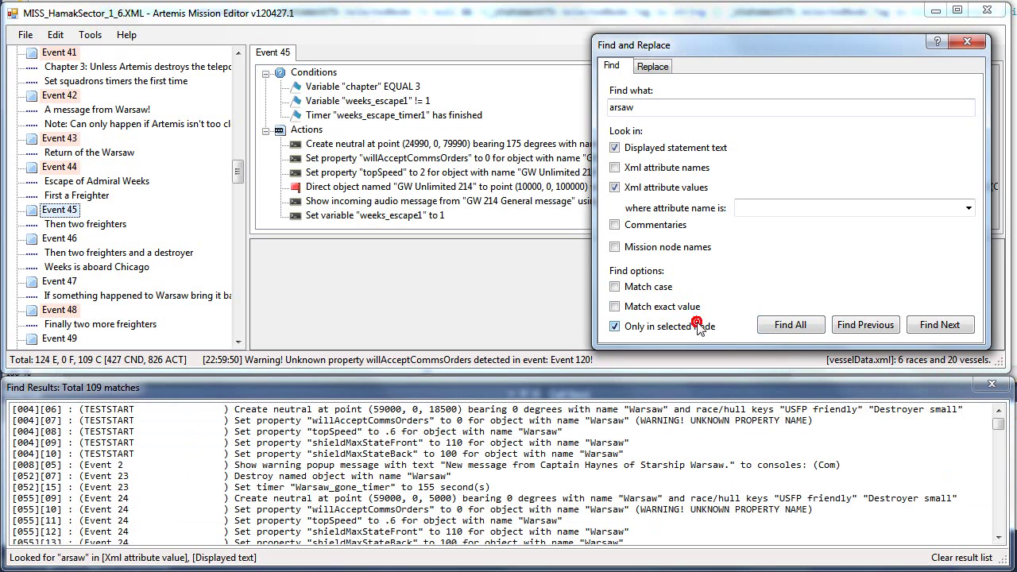
pyautogui.click(64, 215)
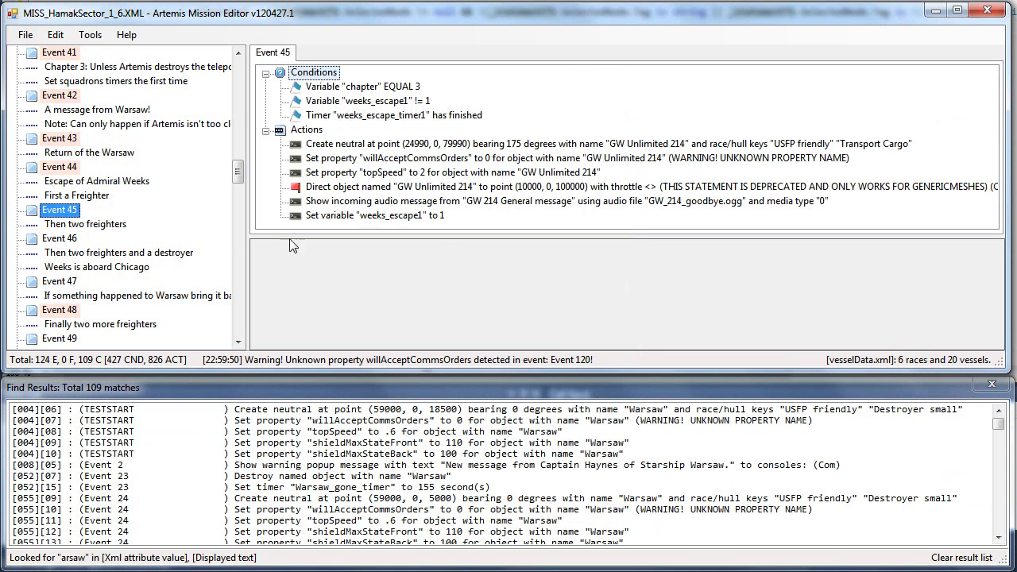
pyautogui.hotkey('ctrl', 'f')
pyautogui.click(802, 326)
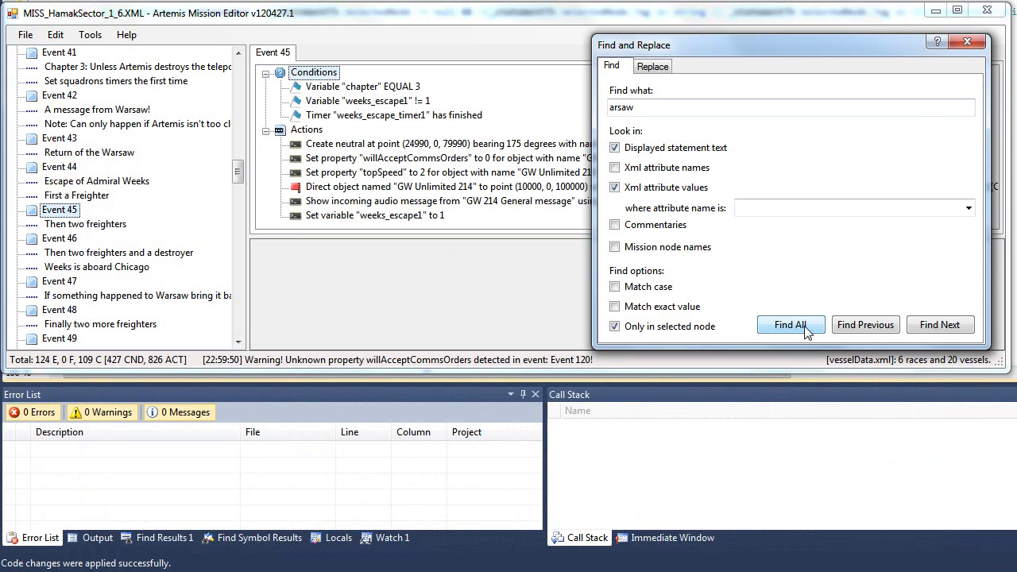
# - List all matches for "weeks" within the selected Event 45 node only
pyautogui.click(698, 107)
pyautogui.doubleClick(698, 106)
pyautogui.write('weeks')
pyautogui.click(803, 327)
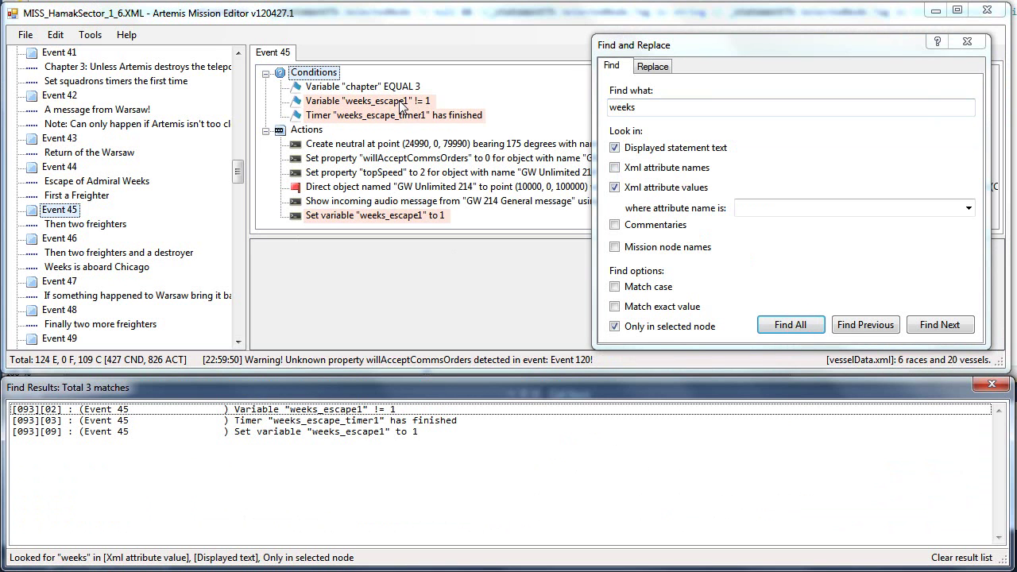
# - Reselect Event 45 and show the replace options, including the search text, replacement text and attribute name filter
pyautogui.click(54, 212)
pyautogui.hotkey('ctrl', 'f')
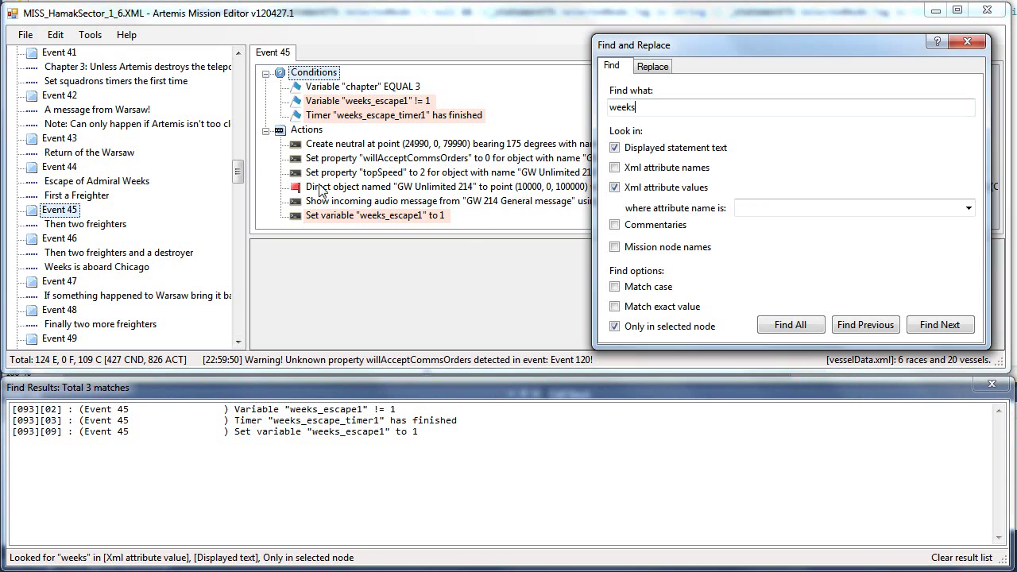
pyautogui.click(653, 67)
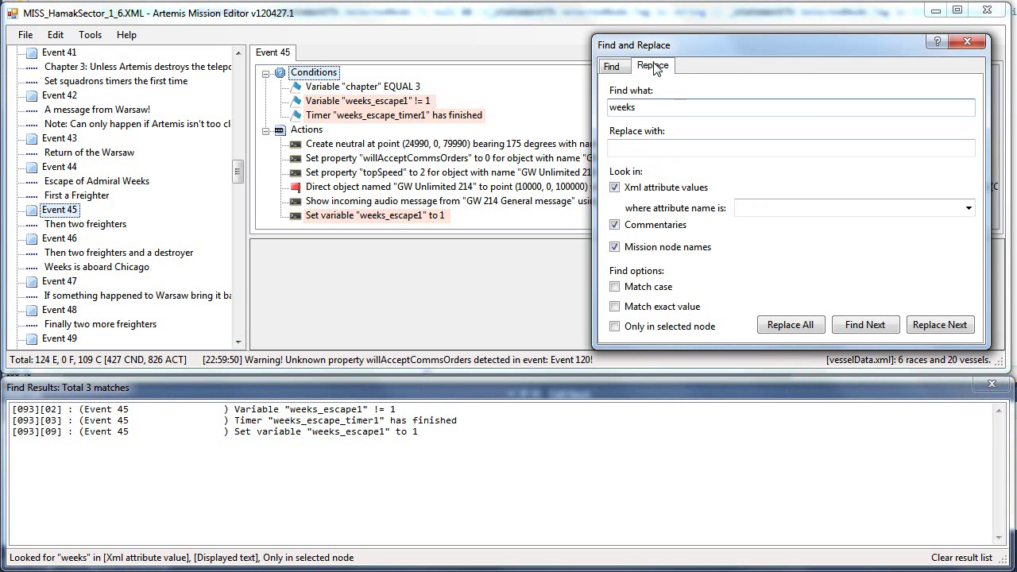
pyautogui.doubleClick(653, 110)
pyautogui.click(648, 143)
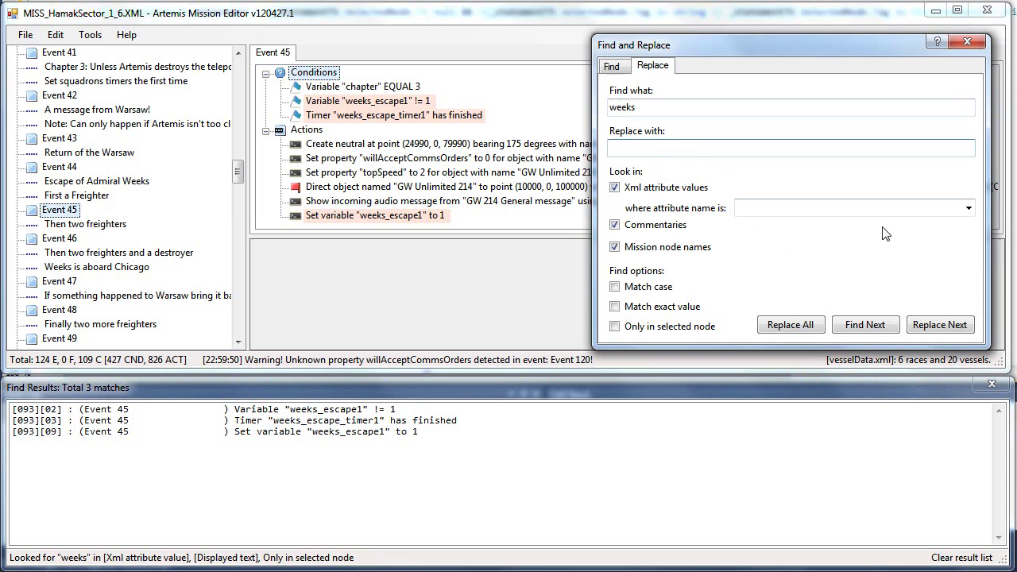
pyautogui.click(738, 206)
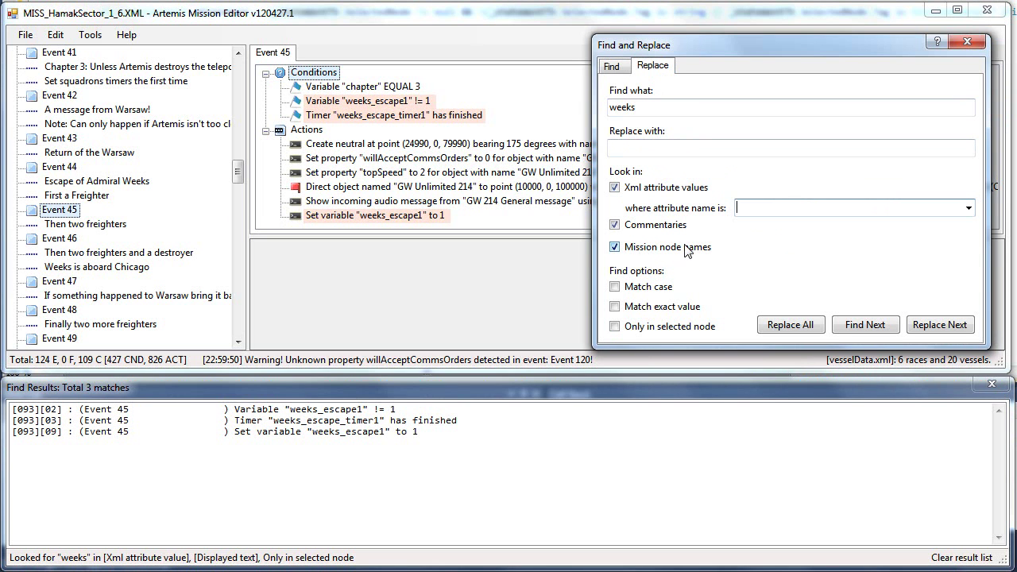
# - Replace all occurrences of "Event" with "Abracadabra" in mission node names only, and check the results and node list to the end
pyautogui.doubleClick(665, 104)
pyautogui.write('Event')
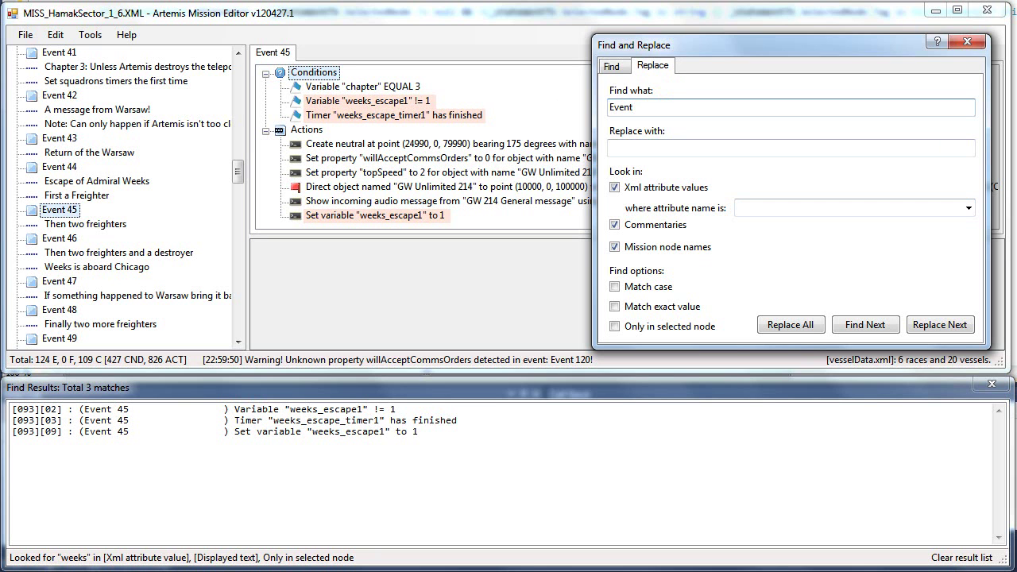
pyautogui.press('Tab')
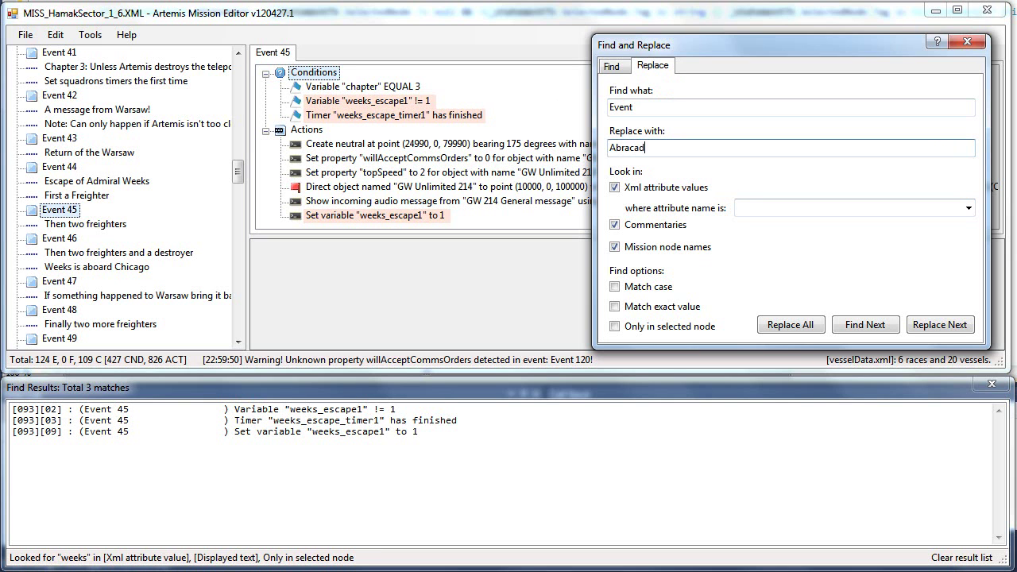
pyautogui.click(655, 225)
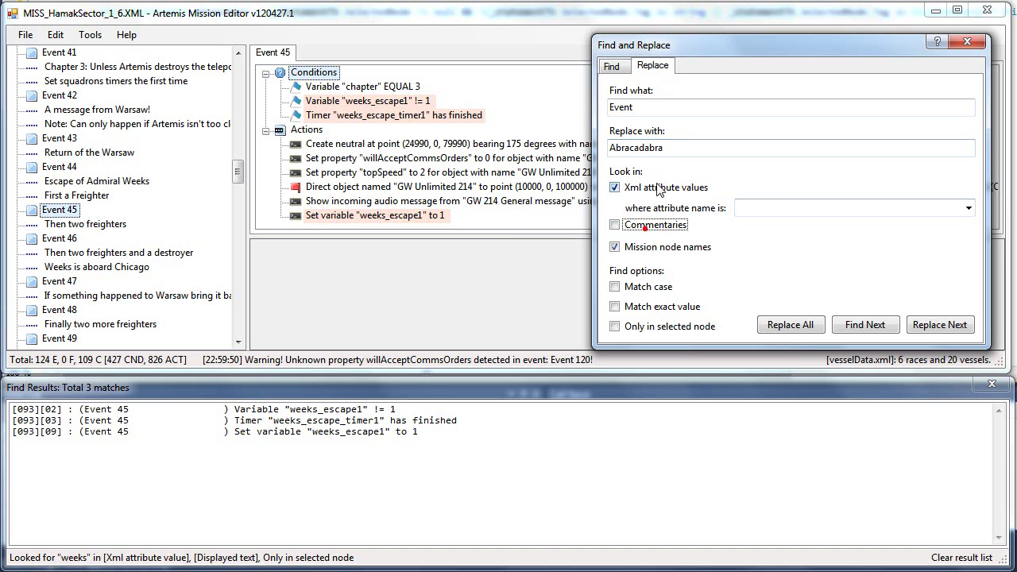
pyautogui.click(656, 187)
pyautogui.click(803, 326)
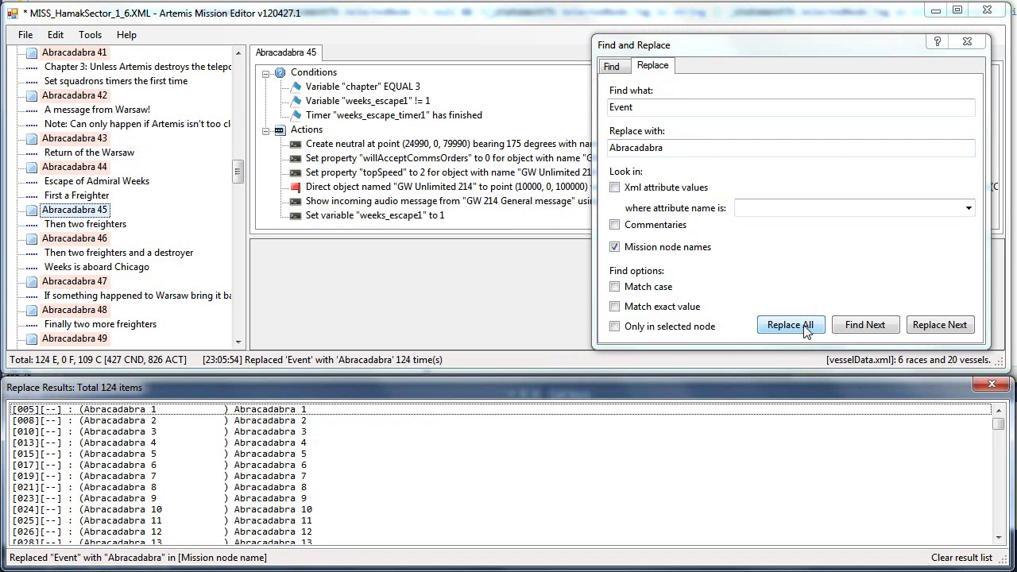
pyautogui.click(196, 422)
pyautogui.scroll(-20, 195, 436)
pyautogui.scroll(-18, 195, 435)
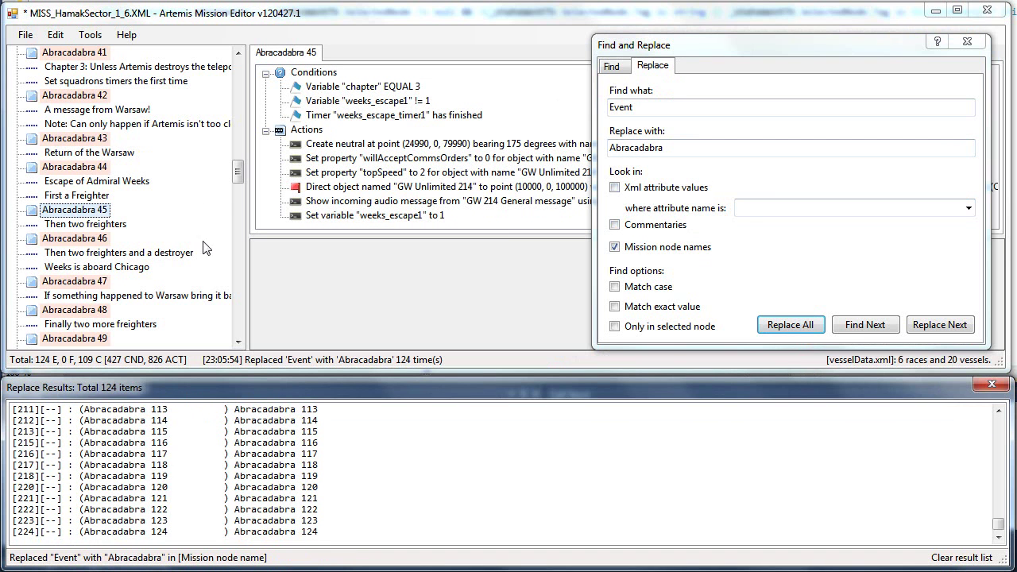
pyautogui.moveTo(238, 174); pyautogui.dragTo(248, 338)
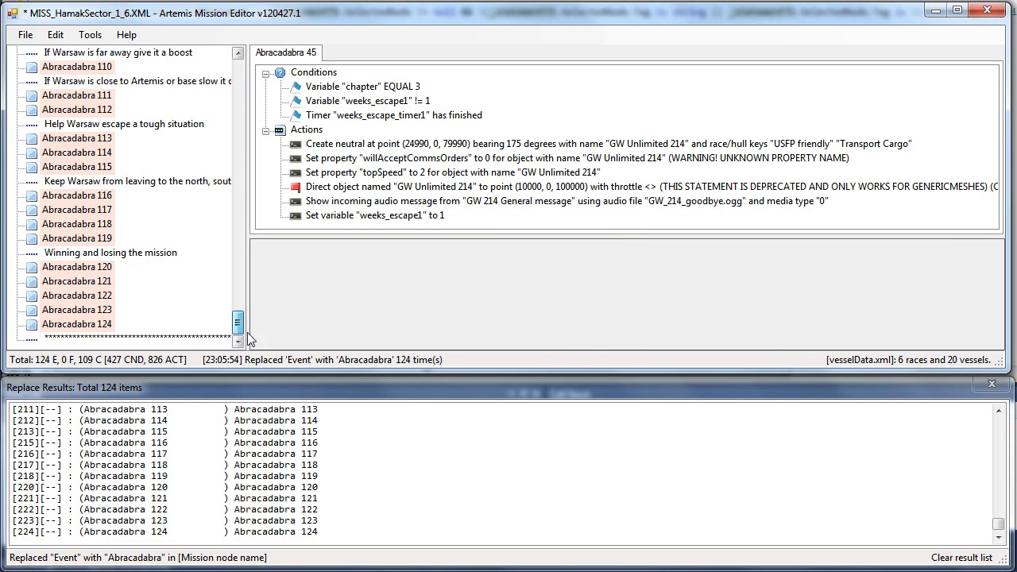
# - Replace all occurrences of "Warsaw" with "Niagara" in XML attribute values only
pyautogui.hotkey('ctrl', 'h')
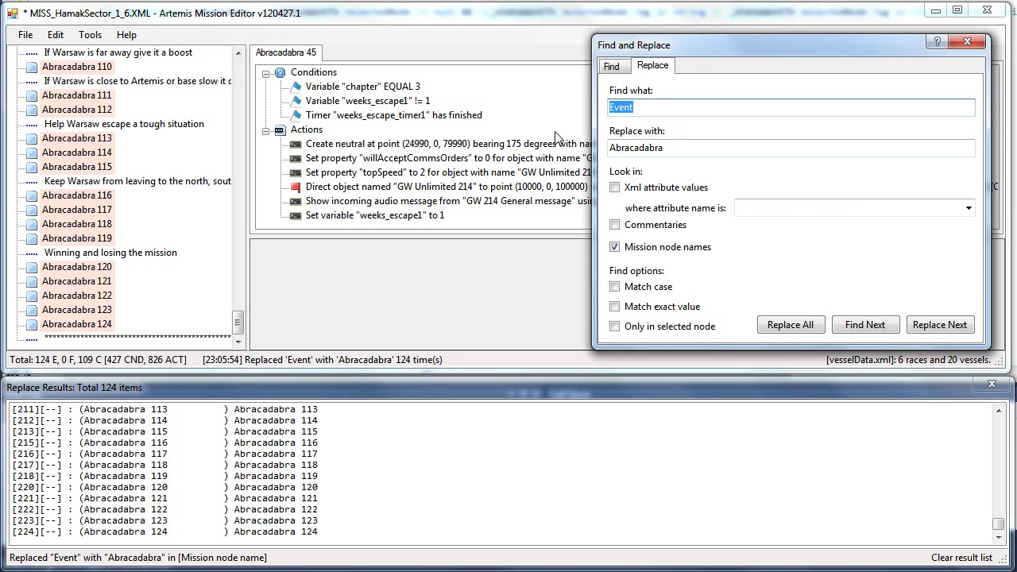
pyautogui.write('Warsaw')
pyautogui.press('Tab')
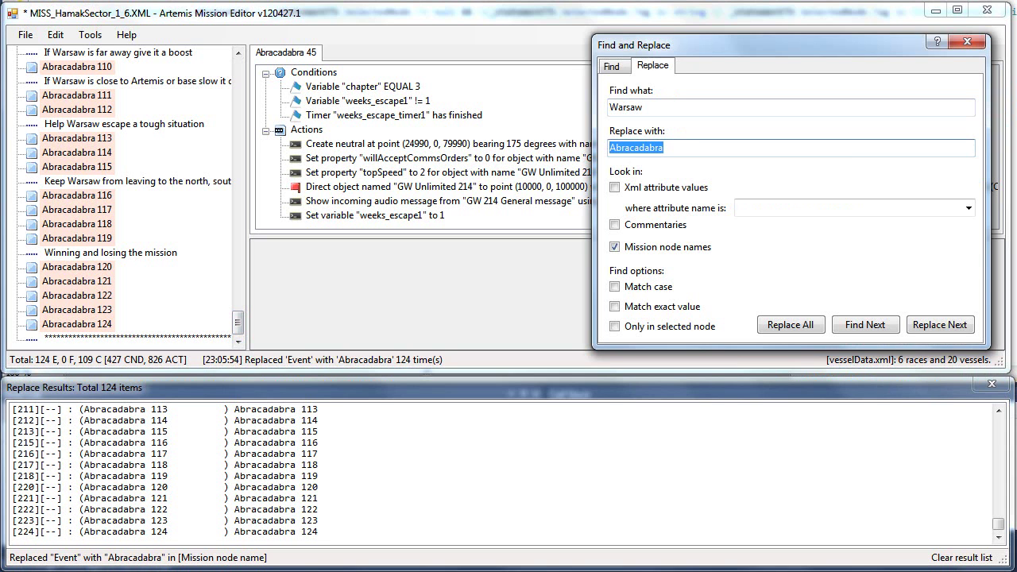
pyautogui.write('Niagara')
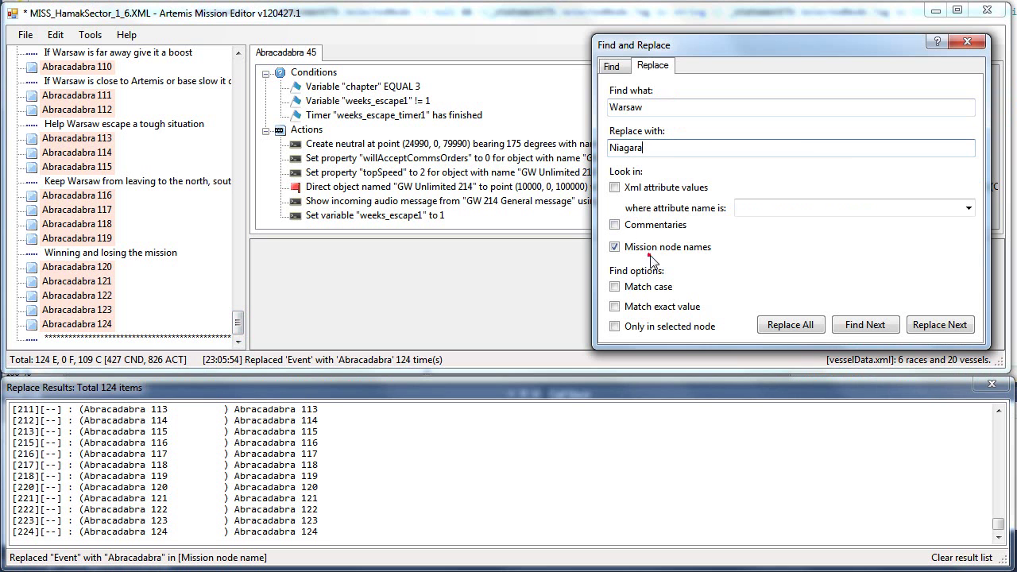
pyautogui.click(657, 247)
pyautogui.click(671, 187)
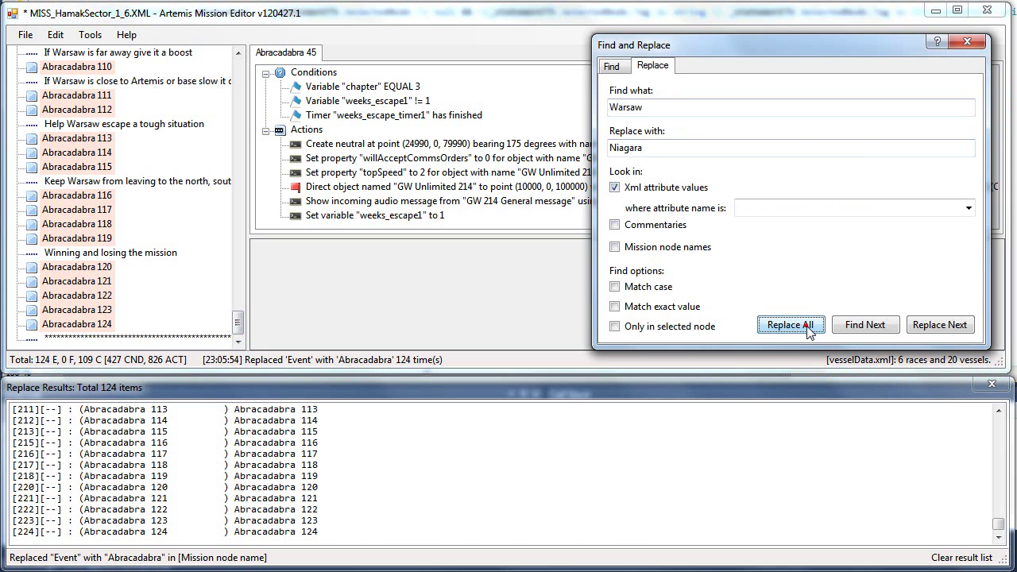
pyautogui.click(774, 325)
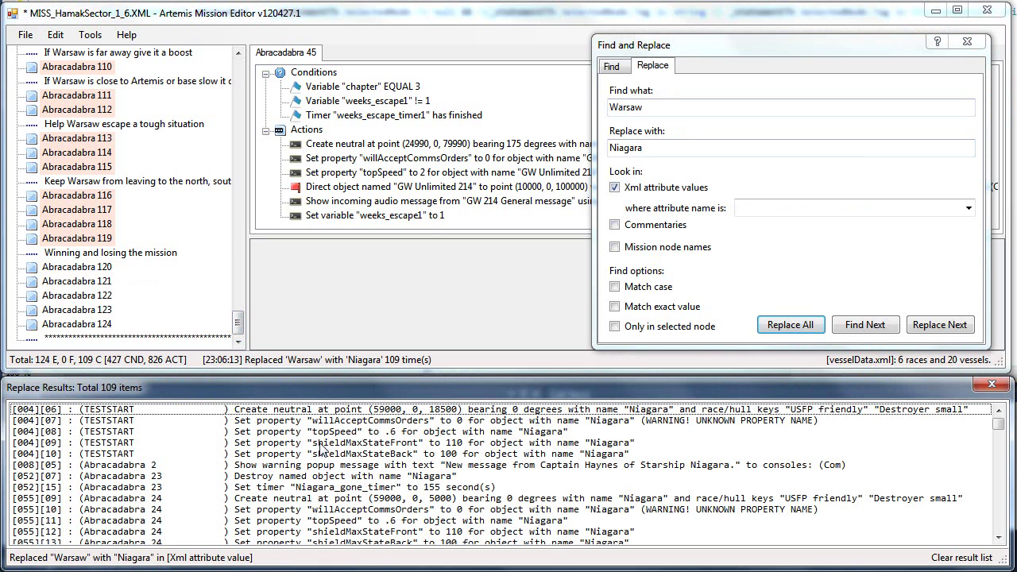
# - Inspect the replaced "Niagara" statements of Abracadabra 24 and Abracadabra 27 from the replace results
pyautogui.click(345, 477)
pyautogui.click(353, 520)
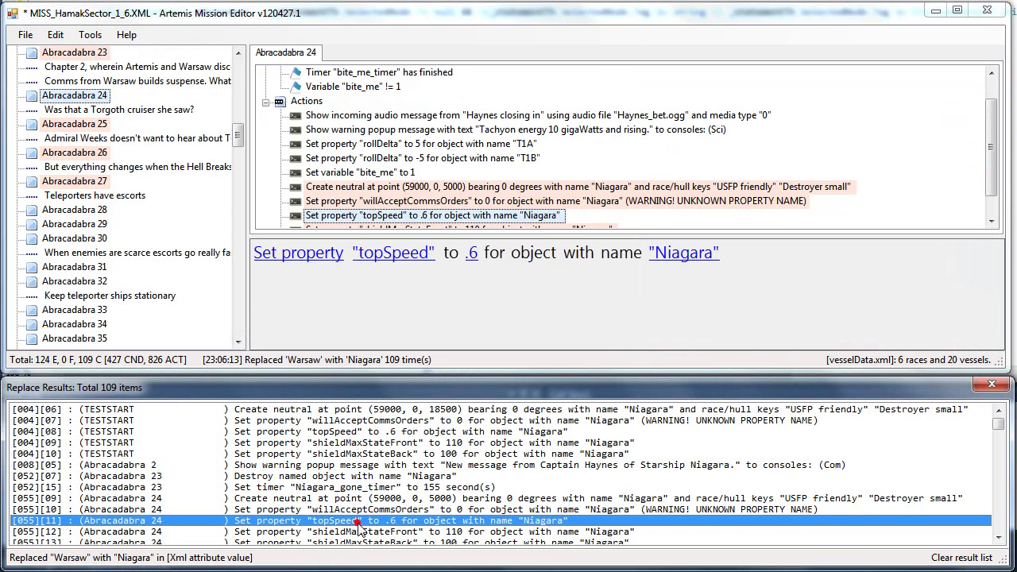
pyautogui.scroll(-3, 383, 483)
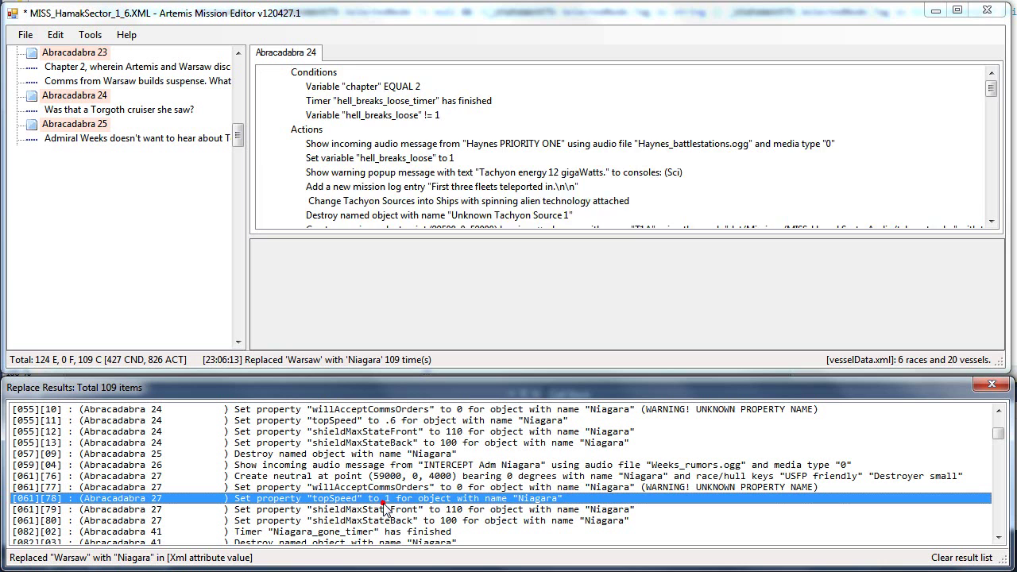
pyautogui.doubleClick(384, 500)
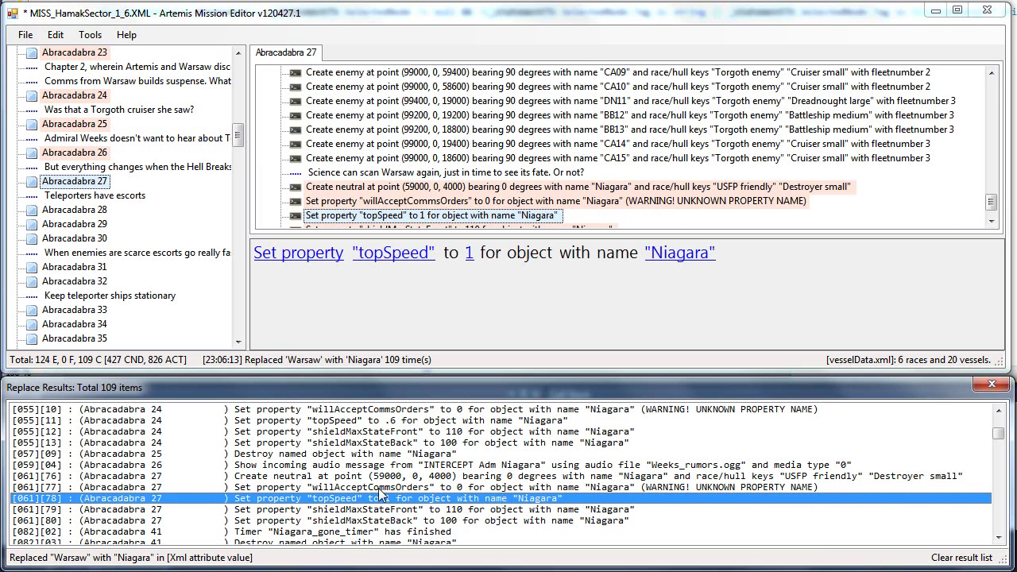
pyautogui.click(447, 186)
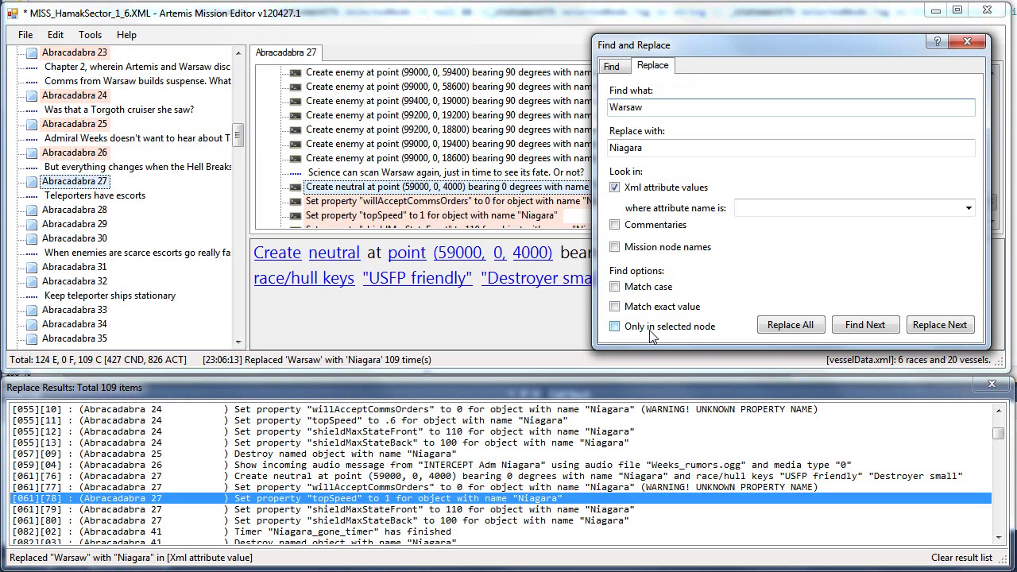
# - Compare the find options with the replace options, including the restriction to the selected node only
pyautogui.click(619, 70)
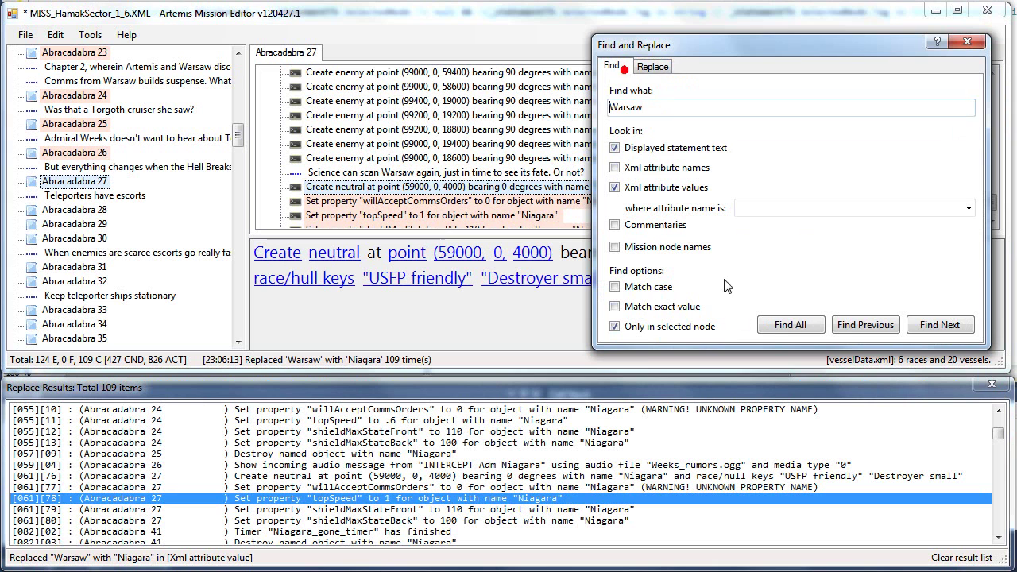
pyautogui.click(640, 69)
pyautogui.click(611, 67)
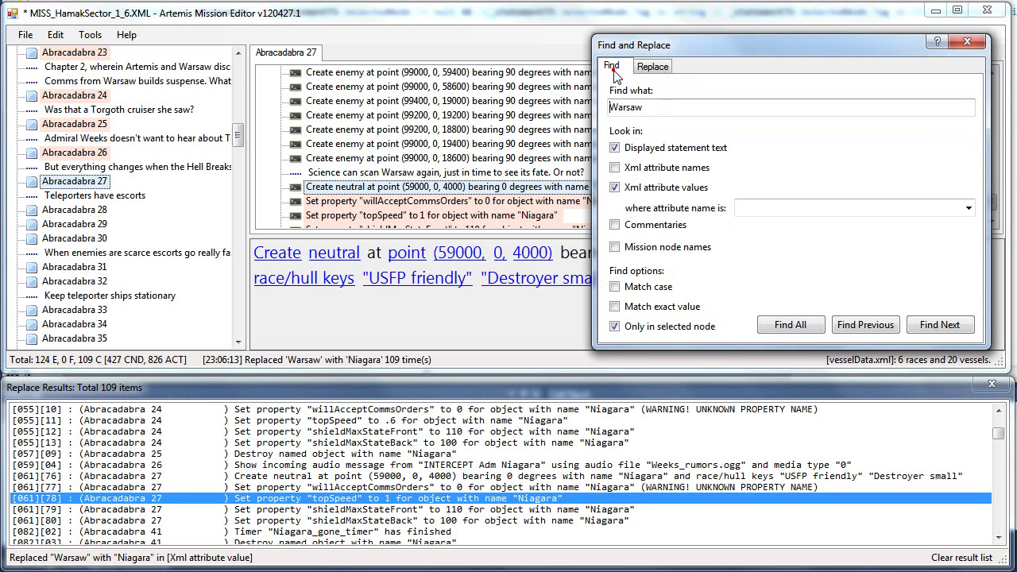
# - Examine the replace results list, including the entries for TESTSTART, Abracadabra 23 and Abracadabra 24
pyautogui.click(266, 431)
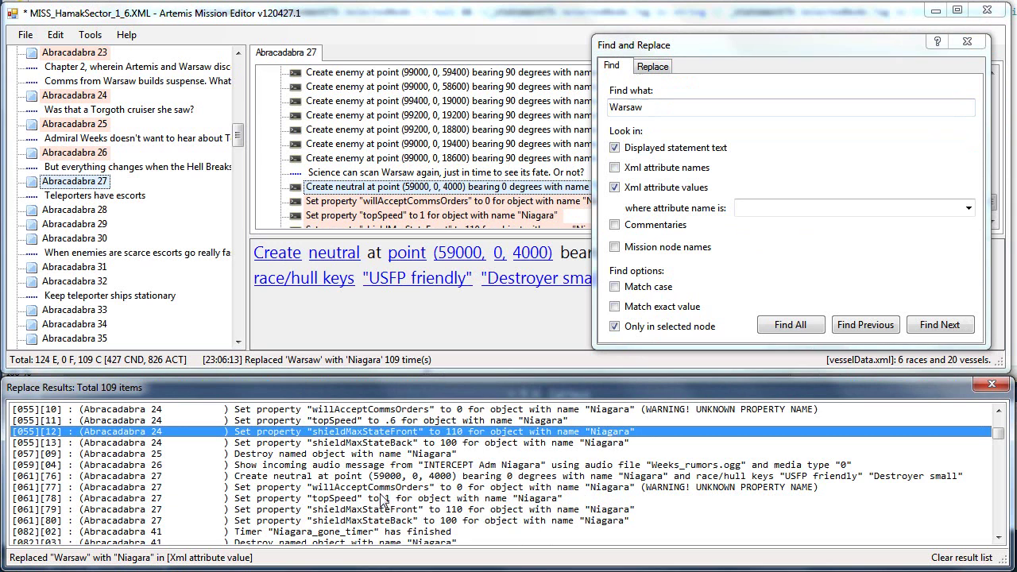
pyautogui.scroll(10, 429, 508)
pyautogui.scroll(-5, 413, 484)
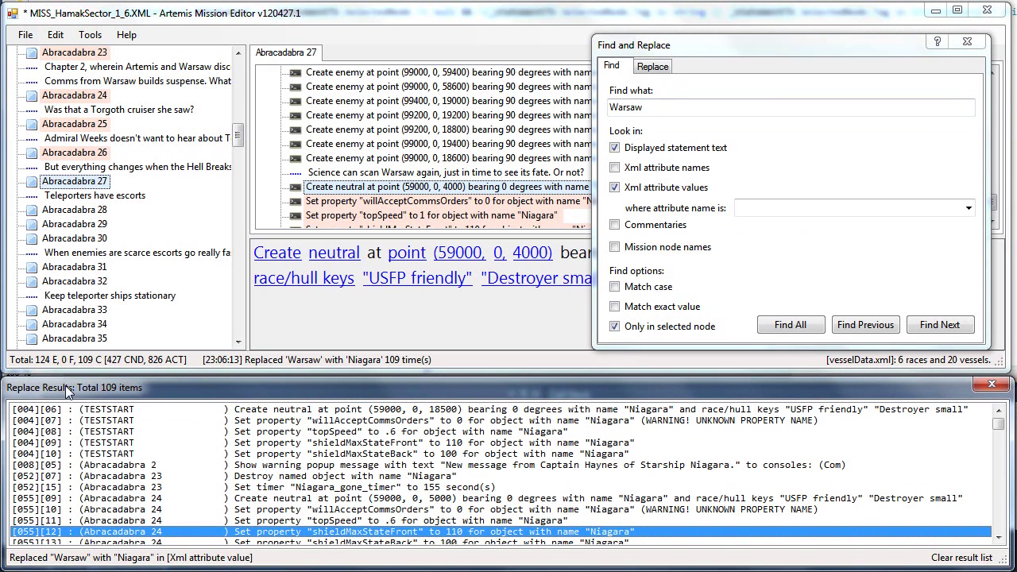
pyautogui.click(169, 443)
pyautogui.click(161, 411)
pyautogui.click(288, 476)
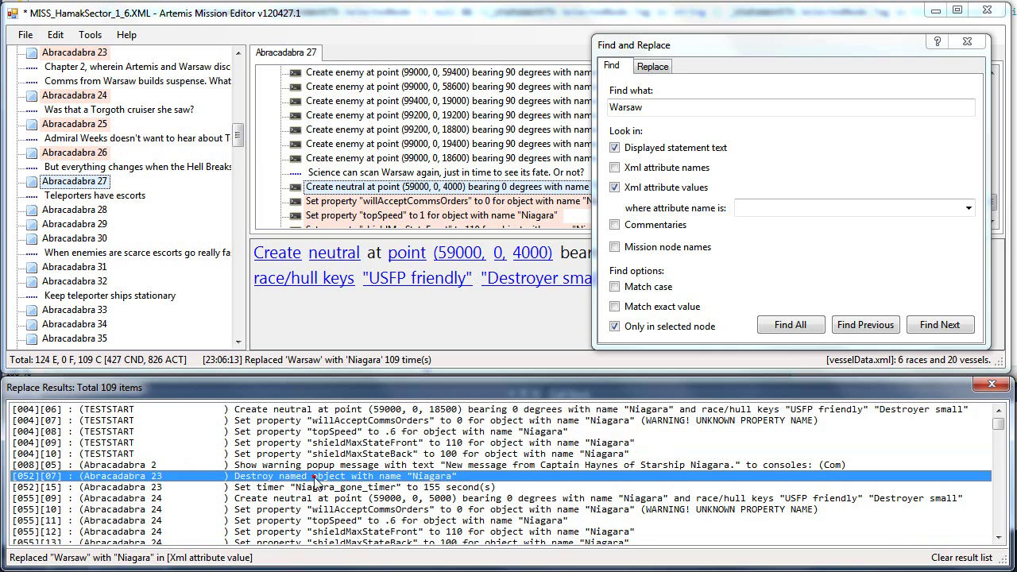
pyautogui.scroll(-10, 313, 445)
pyautogui.scroll(10, 322, 471)
pyautogui.click(452, 423)
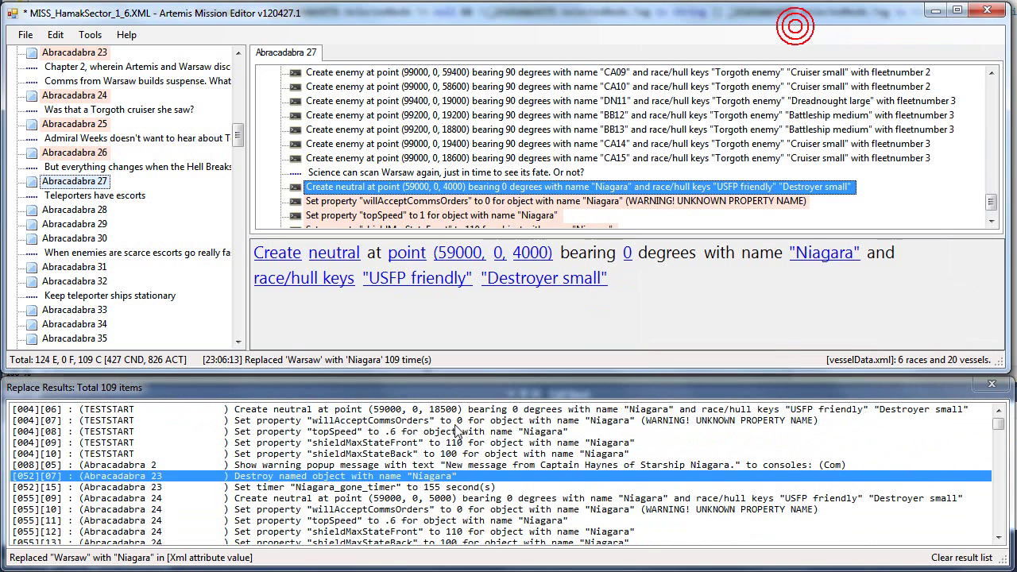
# - Inspect the replaced "Niagara" statements of Abracadabra 107, 116 and 109 from further down the replace results
pyautogui.scroll(-15, 449, 469)
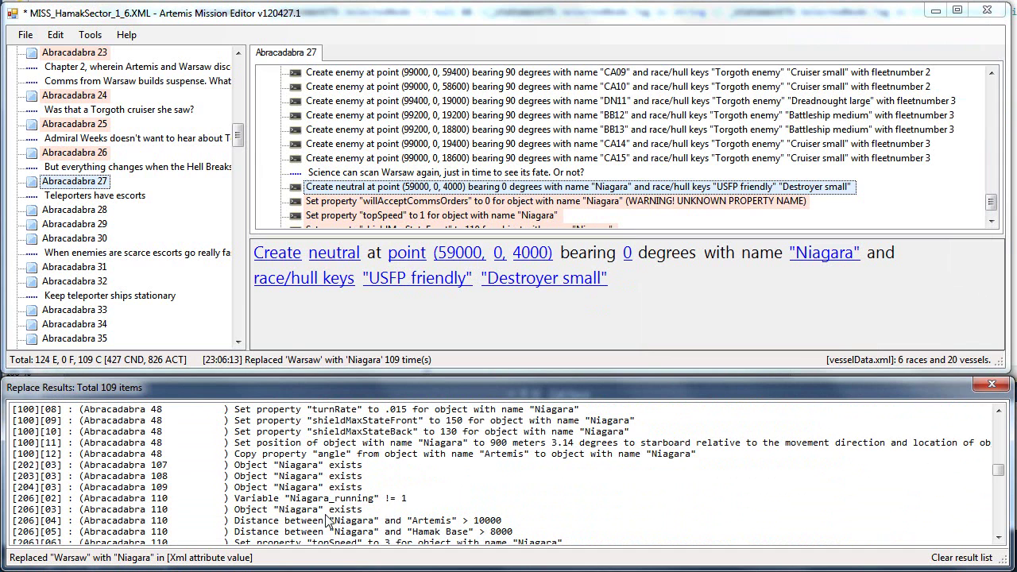
pyautogui.click(344, 466)
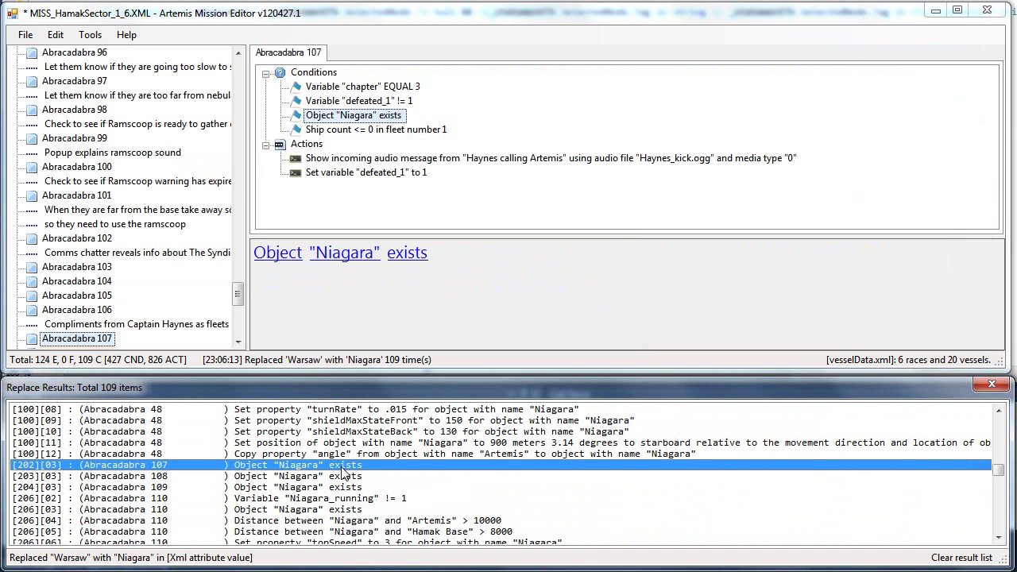
pyautogui.scroll(-10, 405, 533)
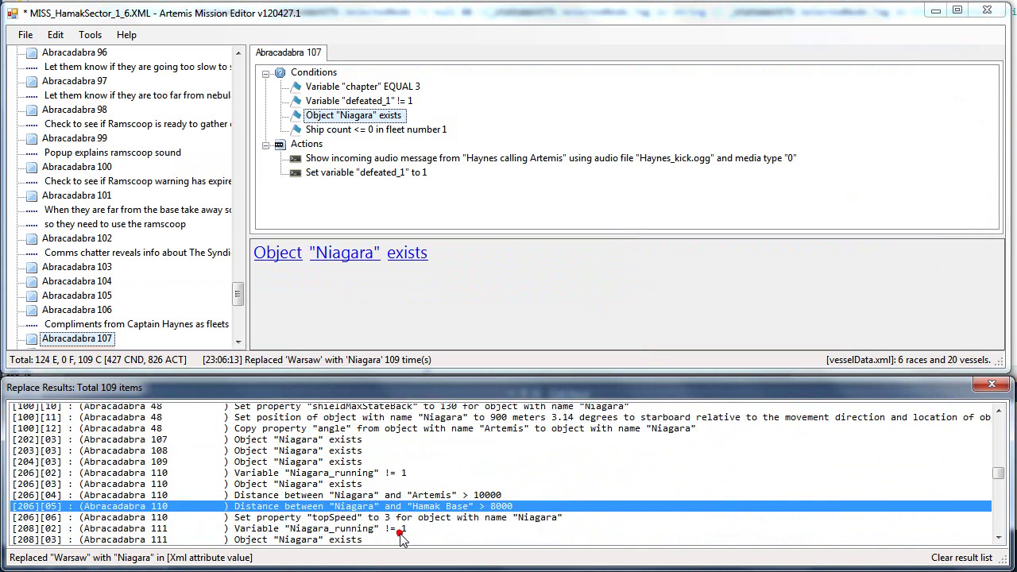
pyautogui.click(406, 522)
pyautogui.scroll(-5, 406, 493)
pyautogui.click(401, 509)
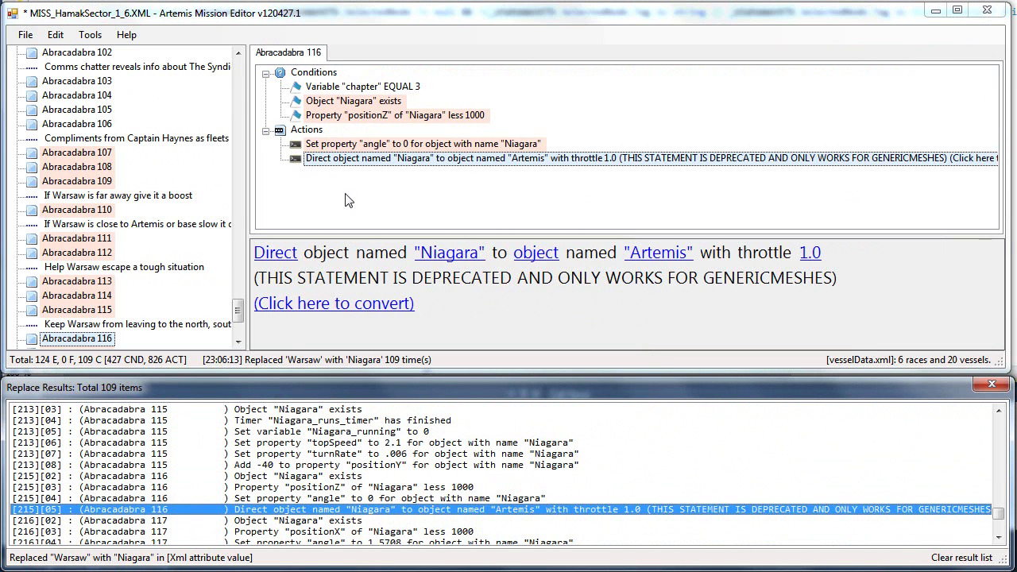
pyautogui.scroll(1, 334, 455)
pyautogui.scroll(10, 334, 457)
pyautogui.click(328, 453)
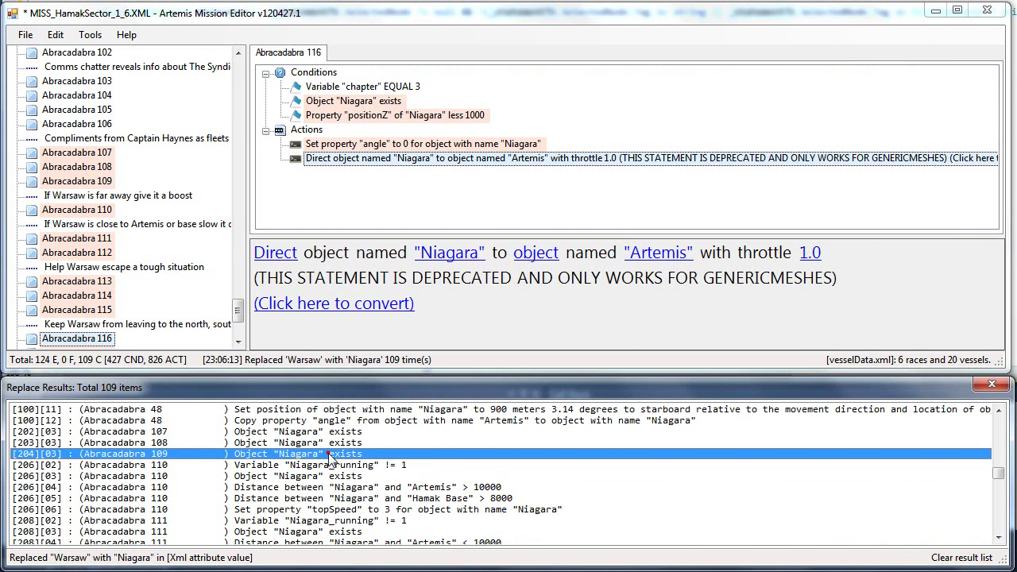
# - Examine the highlighted nodes in the mission node list, including Abracadabra 108, Abracadabra 116 and the TESTSTART node
pyautogui.click(390, 86)
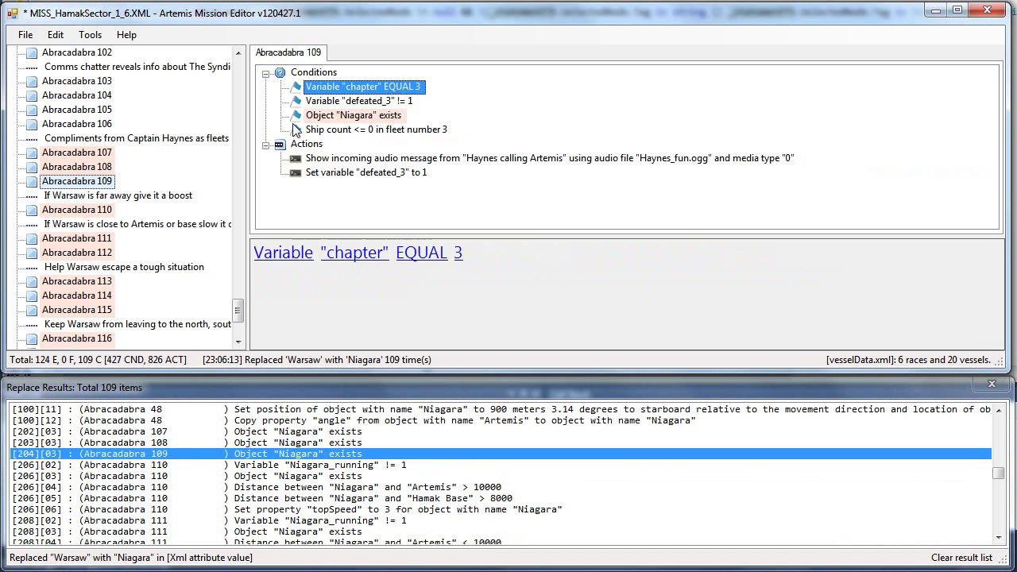
pyautogui.click(107, 168)
pyautogui.click(106, 167)
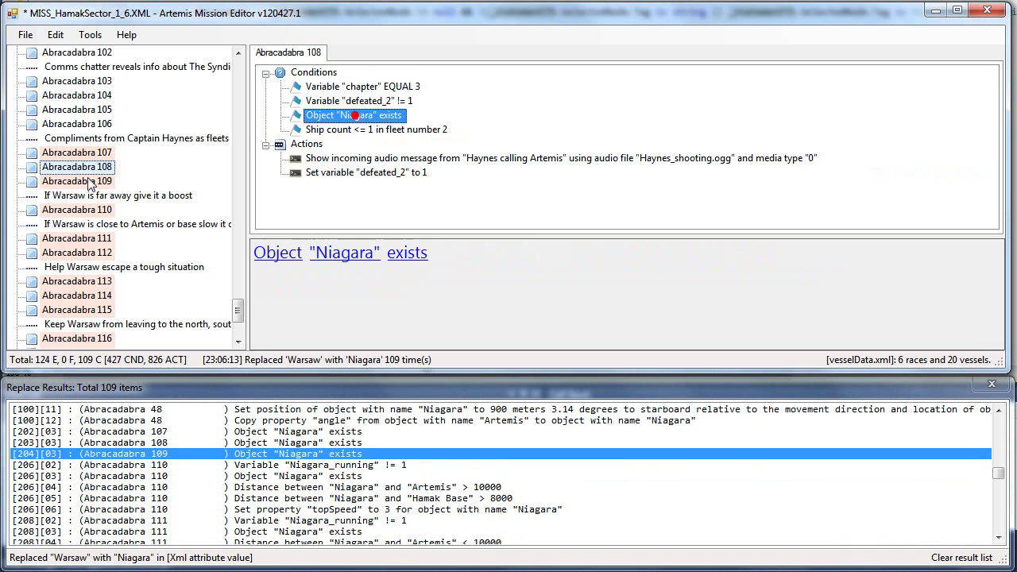
pyautogui.scroll(-3, 239, 311)
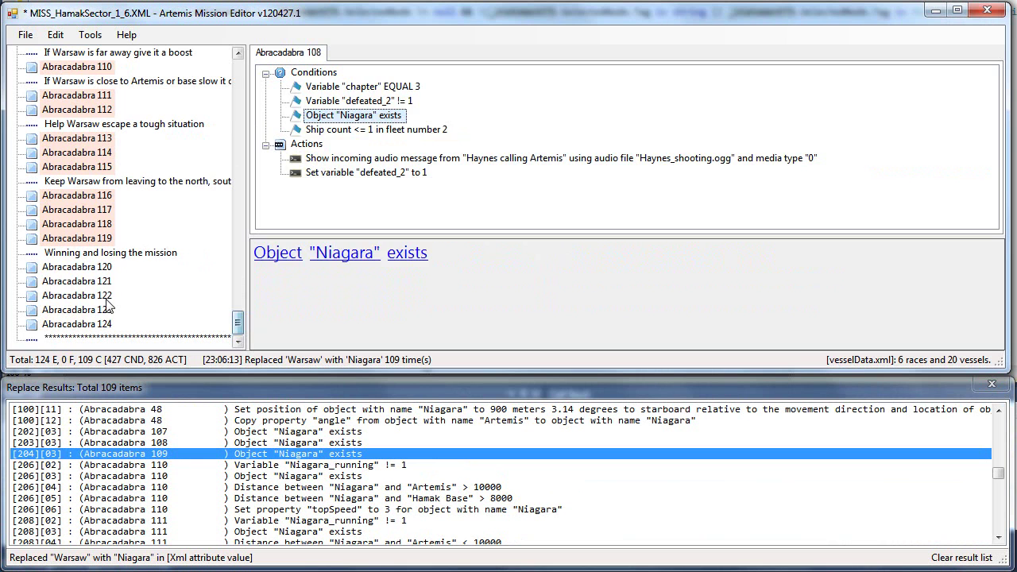
pyautogui.click(103, 281)
pyautogui.click(99, 194)
pyautogui.scroll(8, 99, 191)
pyautogui.scroll(20, 99, 190)
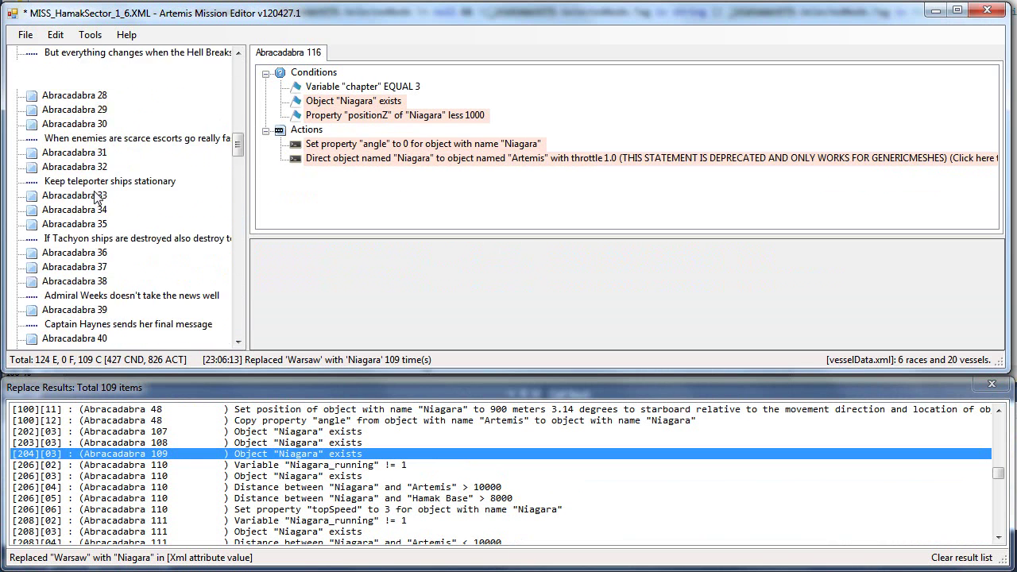
pyautogui.click(85, 96)
# - Clear the replace result list to remove the highlighting of the changed nodes
pyautogui.click(552, 433)
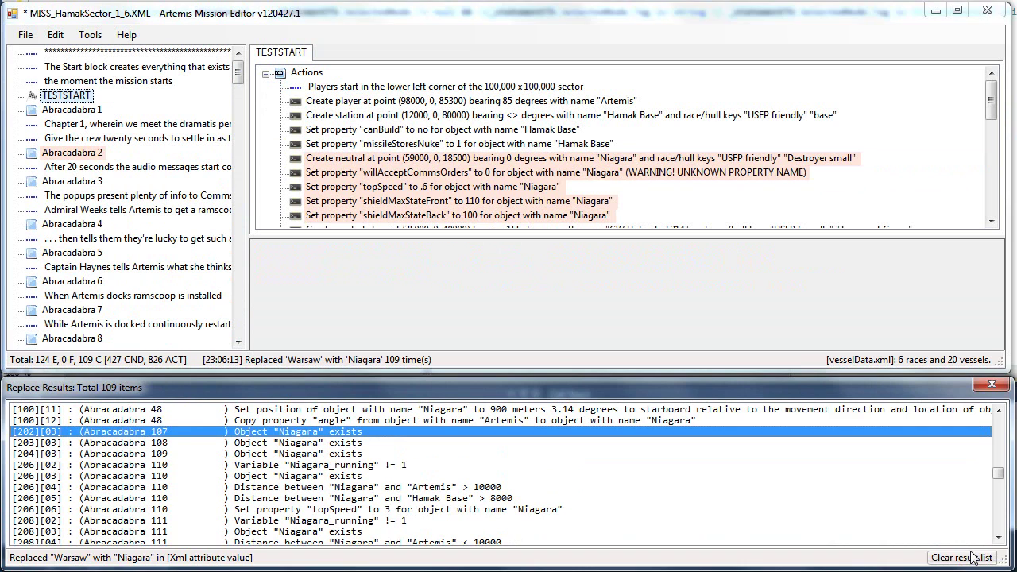
pyautogui.click(972, 557)
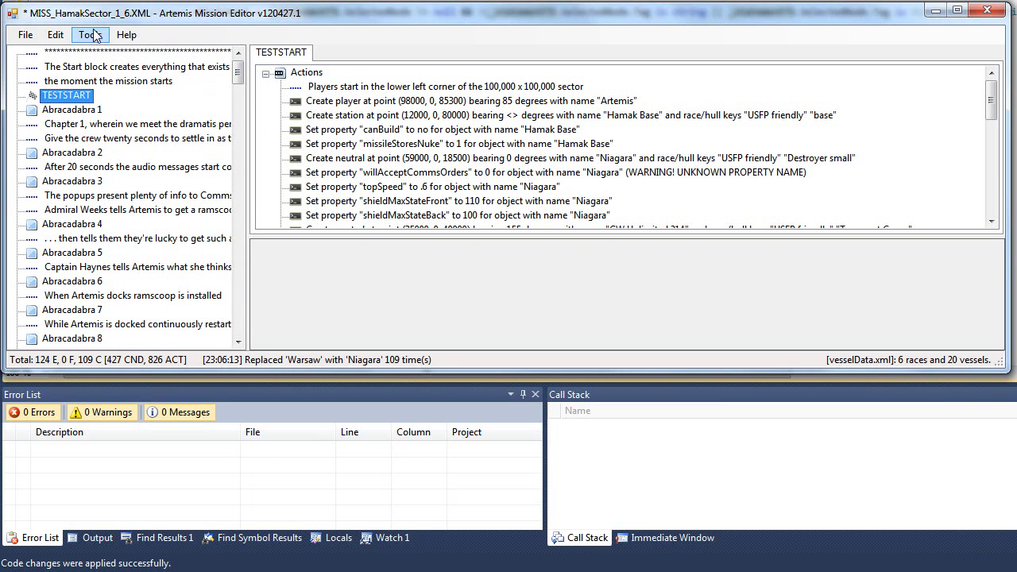
# - Review the replace options in Find and Replace once more and close the dialog
pyautogui.click(56, 35)
pyautogui.click(132, 187)
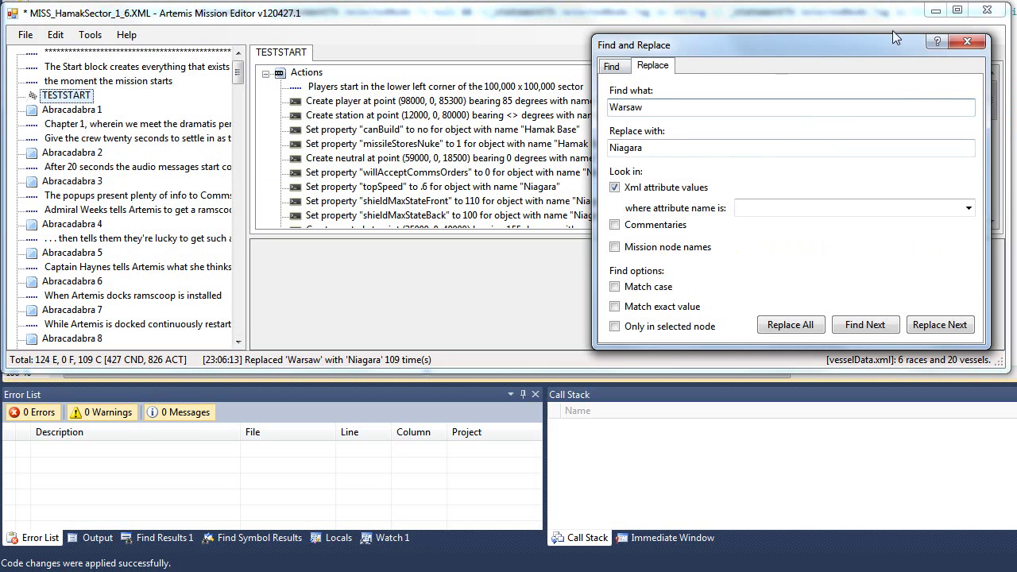
pyautogui.click(966, 41)
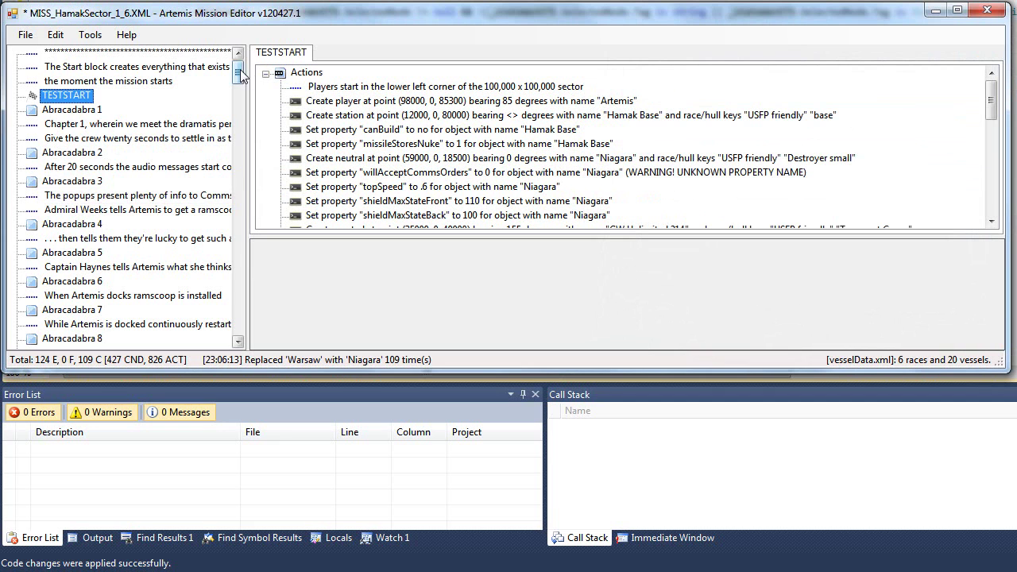
pyautogui.moveTo(241, 73)
pyautogui.mouseDown()
pyautogui.moveTo(240, 85)
pyautogui.moveTo(240, 70)
pyautogui.mouseUp()
pyautogui.moveTo(241, 80)
pyautogui.mouseDown()
pyautogui.moveTo(237, 342)
pyautogui.moveTo(237, 73)
pyautogui.mouseUp()
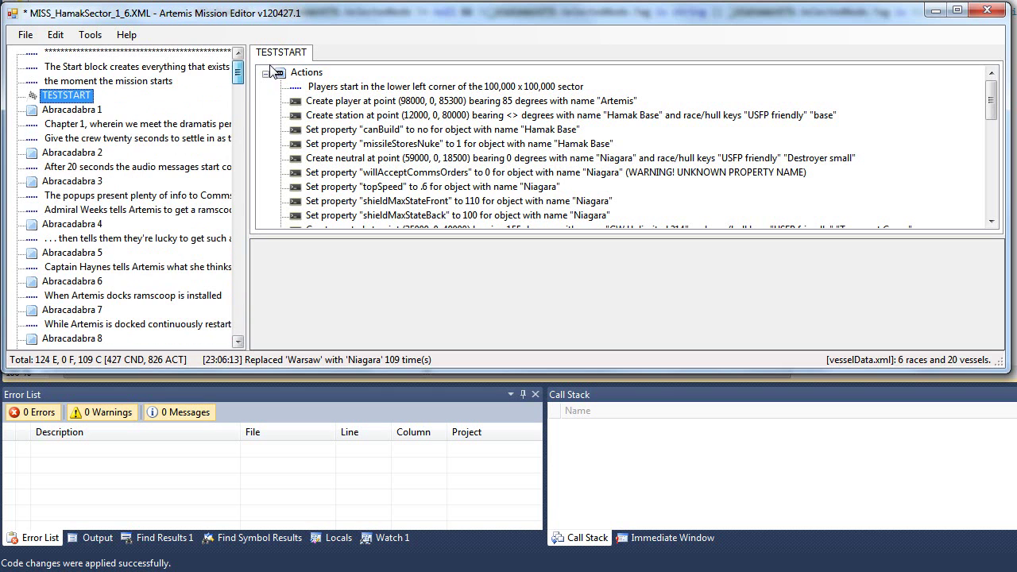
pyautogui.click(76, 109)
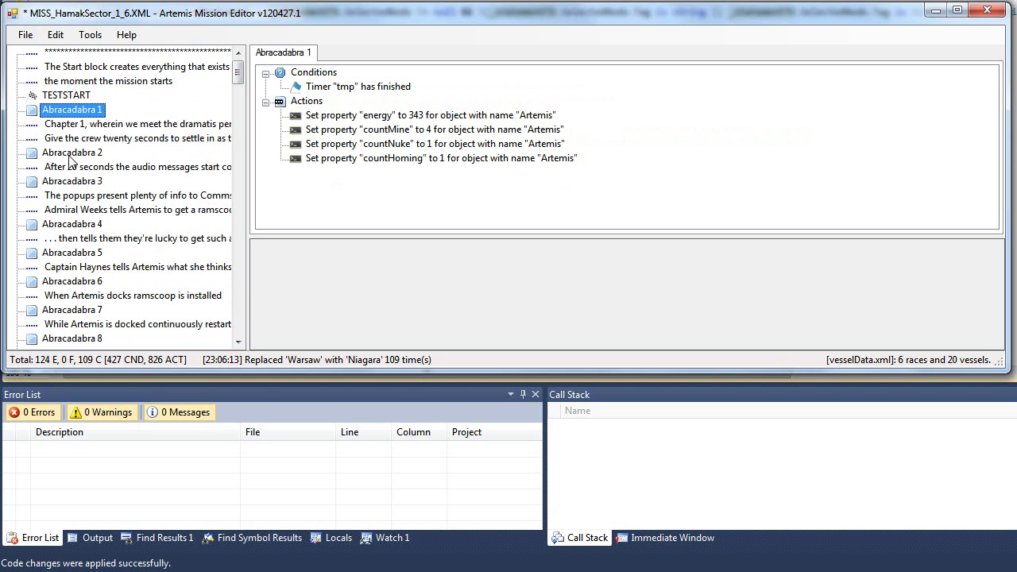
# - Create a new blank mission in place of the open MISS_HamakSector_1_6 mission
pyautogui.click(25, 34)
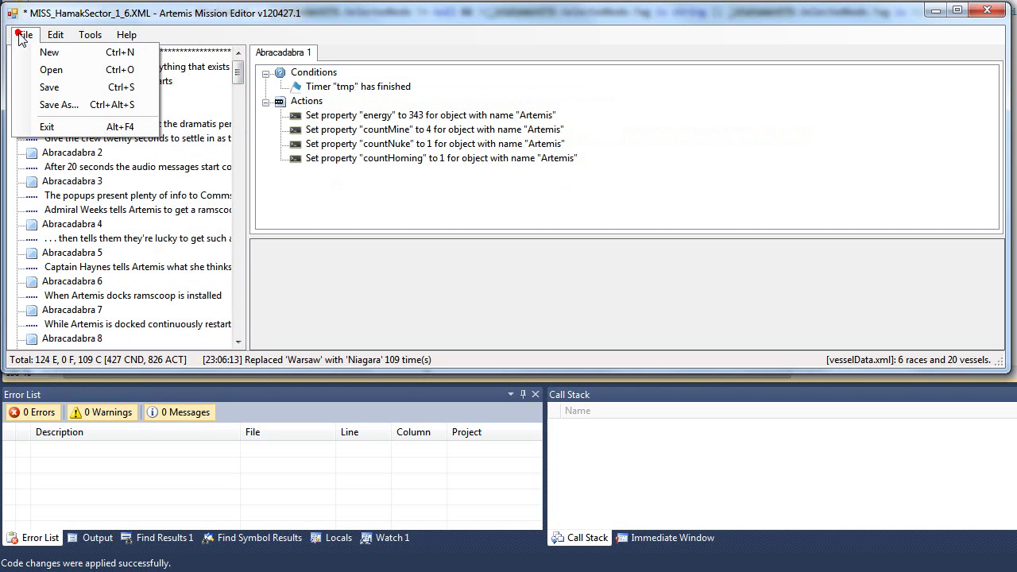
pyautogui.click(63, 52)
pyautogui.click(720, 155)
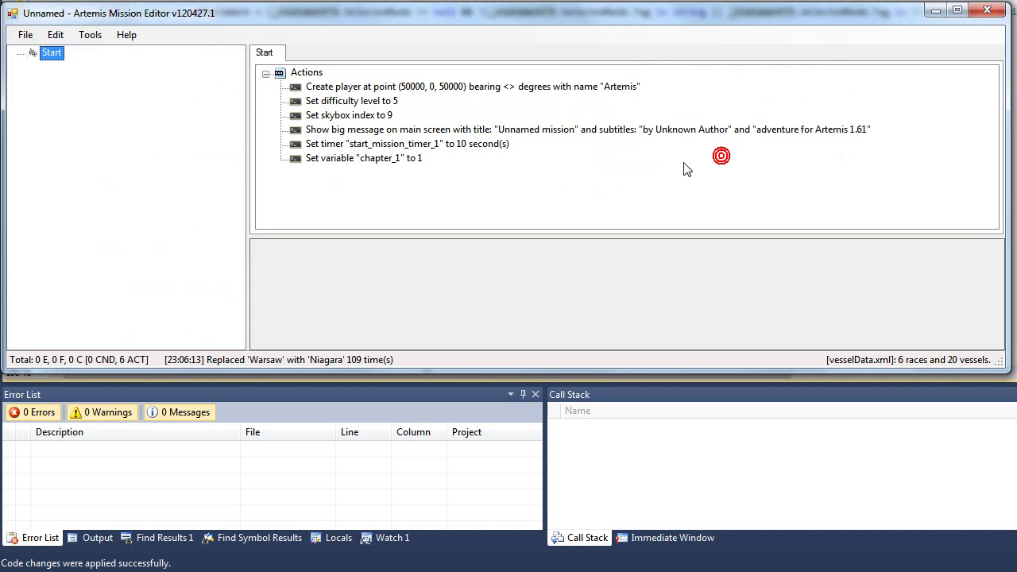
# - Add a new action at the end of the Start node that destroys mines, leaving its radius and point coordinates empty
pyautogui.click(420, 178)
pyautogui.press('Insert')
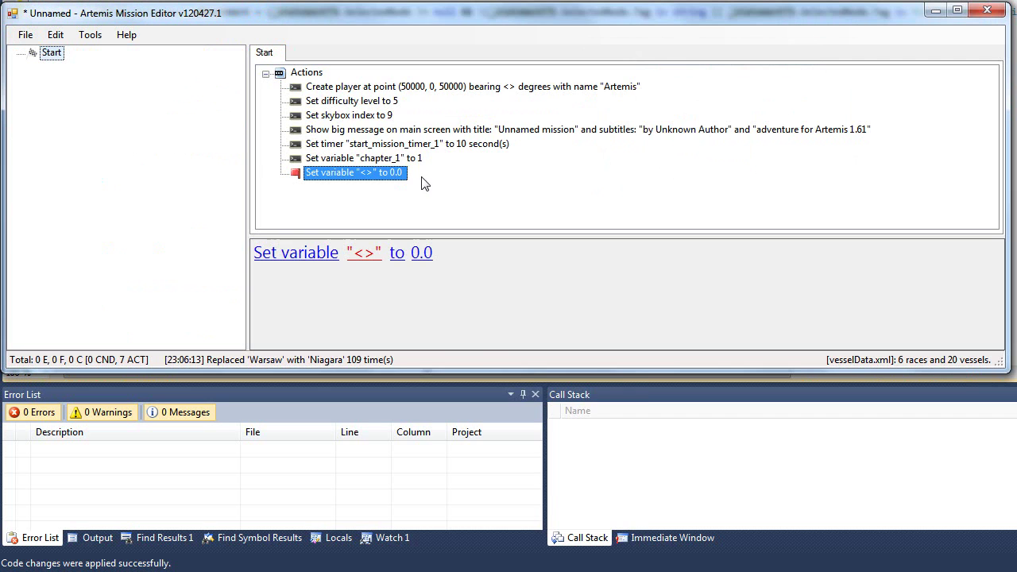
pyautogui.click(334, 265)
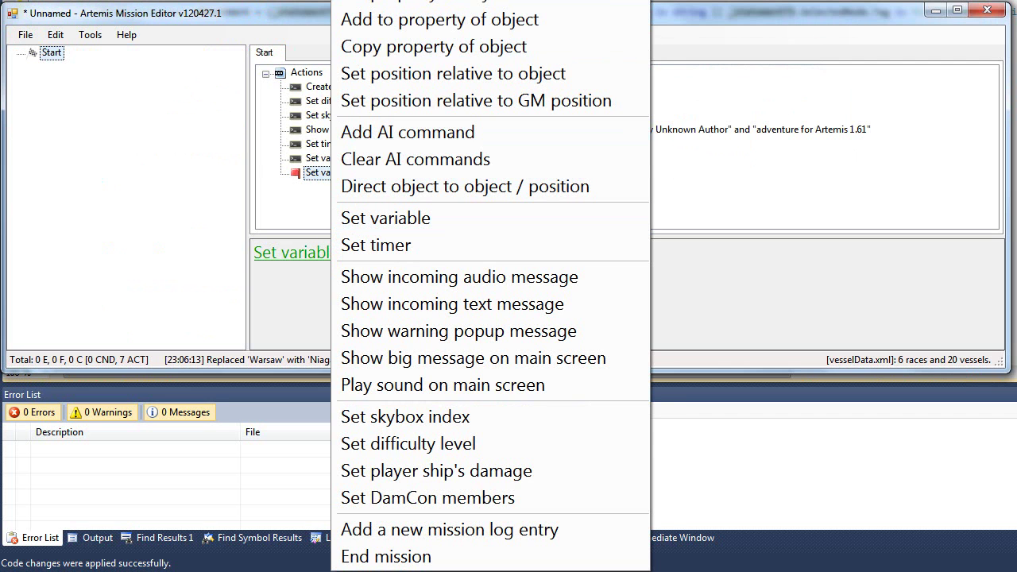
pyautogui.click(381, 1)
pyautogui.click(294, 258)
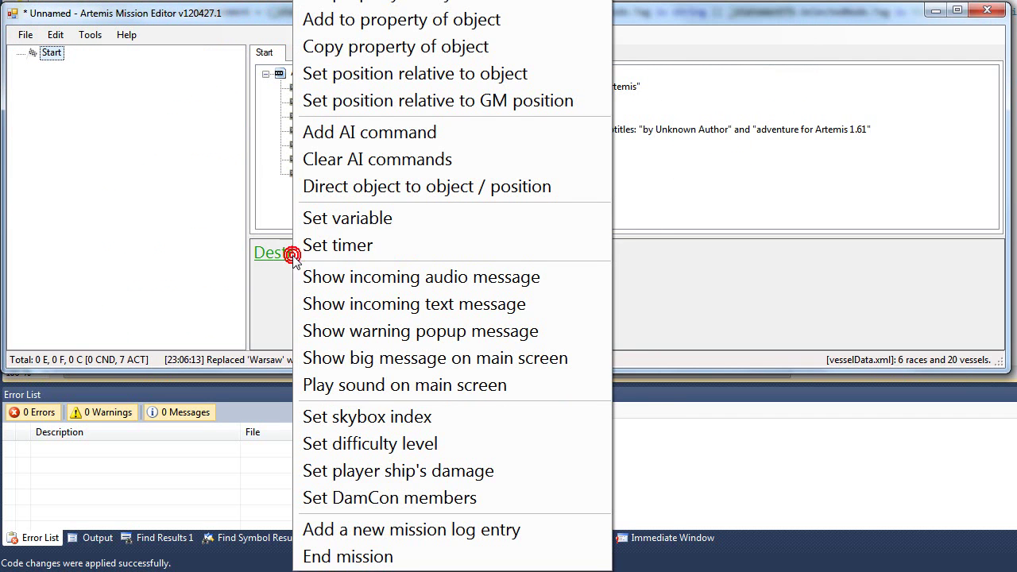
pyautogui.click(205, 295)
pyautogui.click(411, 253)
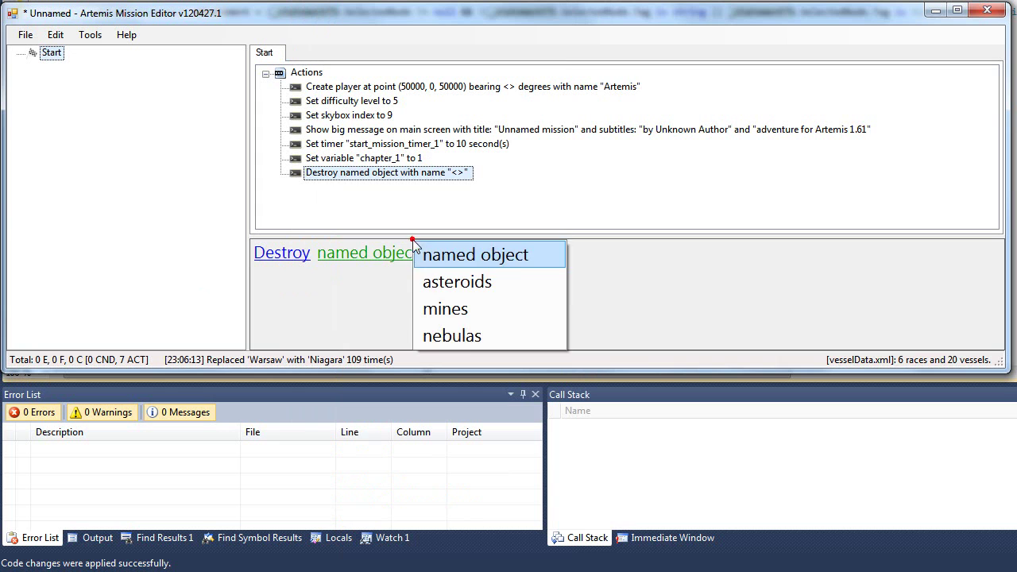
pyautogui.click(465, 306)
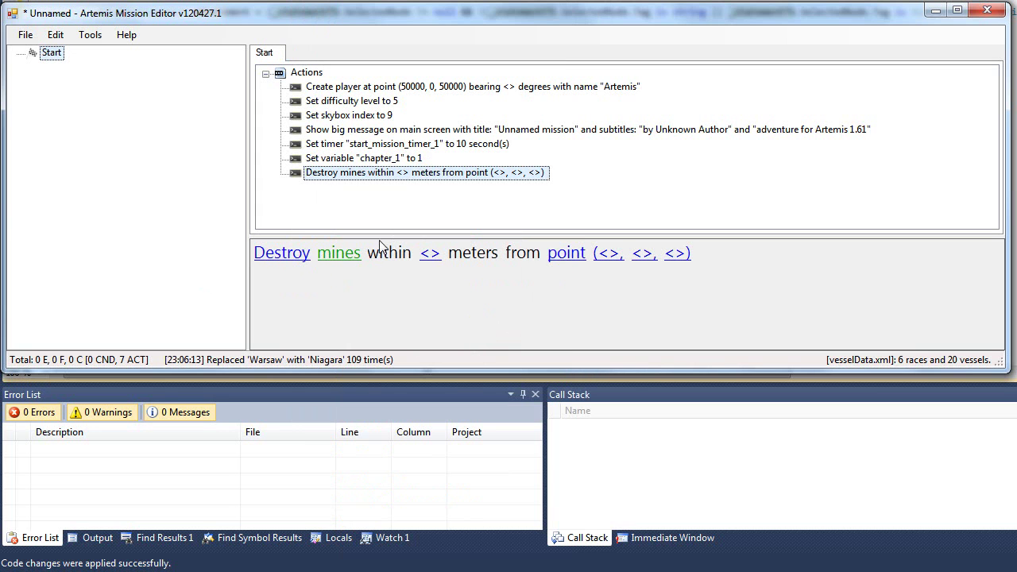
# - View the XML code of the "Destroy mines" statement and close the message
pyautogui.rightClick(333, 173)
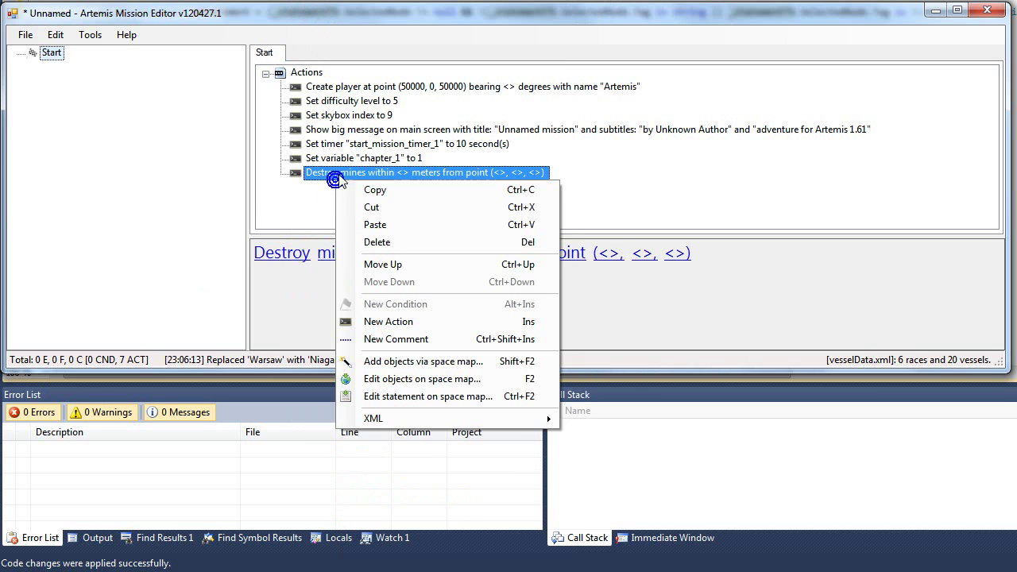
pyautogui.click(461, 416)
pyautogui.click(631, 420)
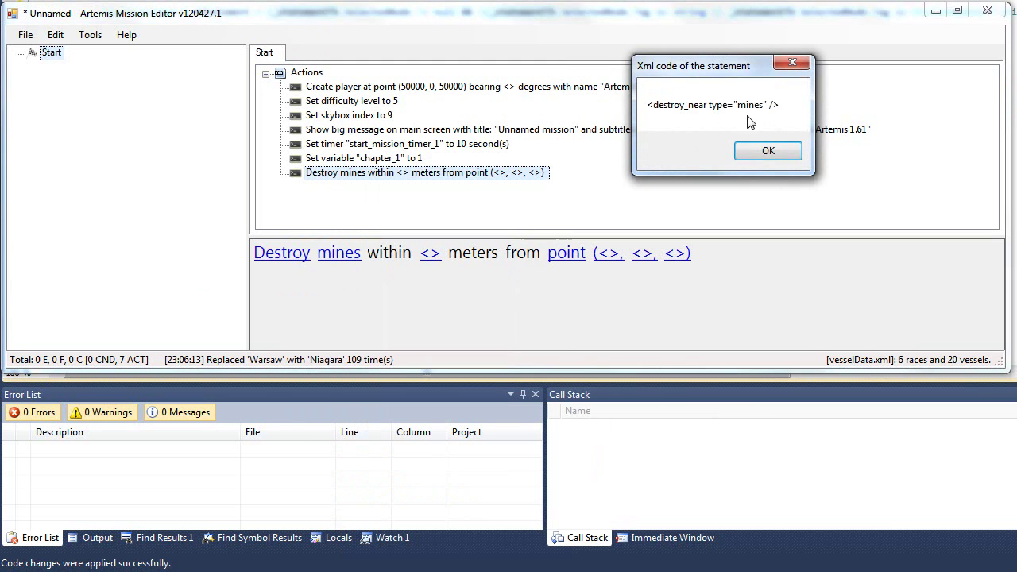
pyautogui.click(766, 151)
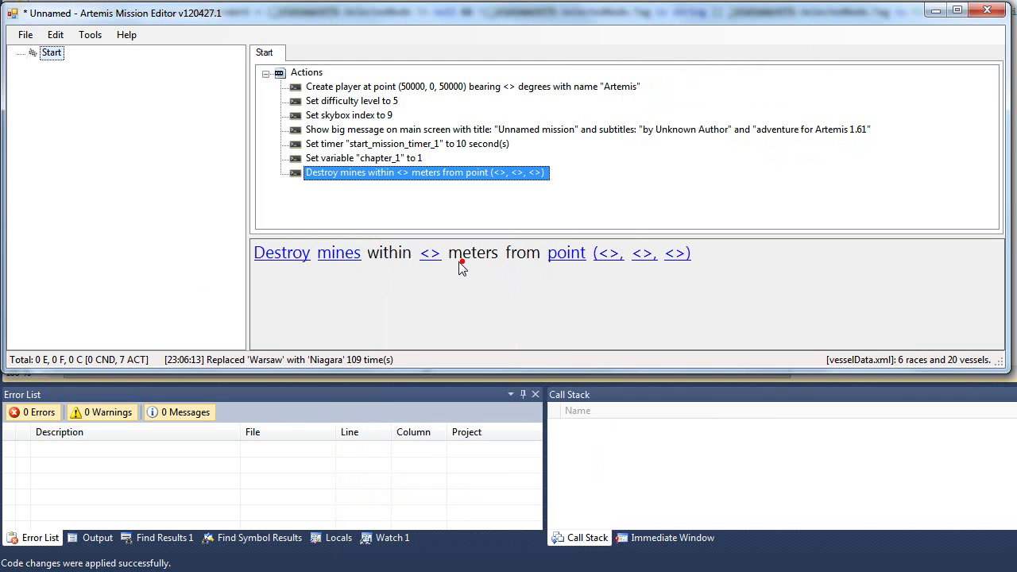
# - Review the reference point choices and available commands for the Destroy mines statement, leaving its origin as point
pyautogui.click(572, 252)
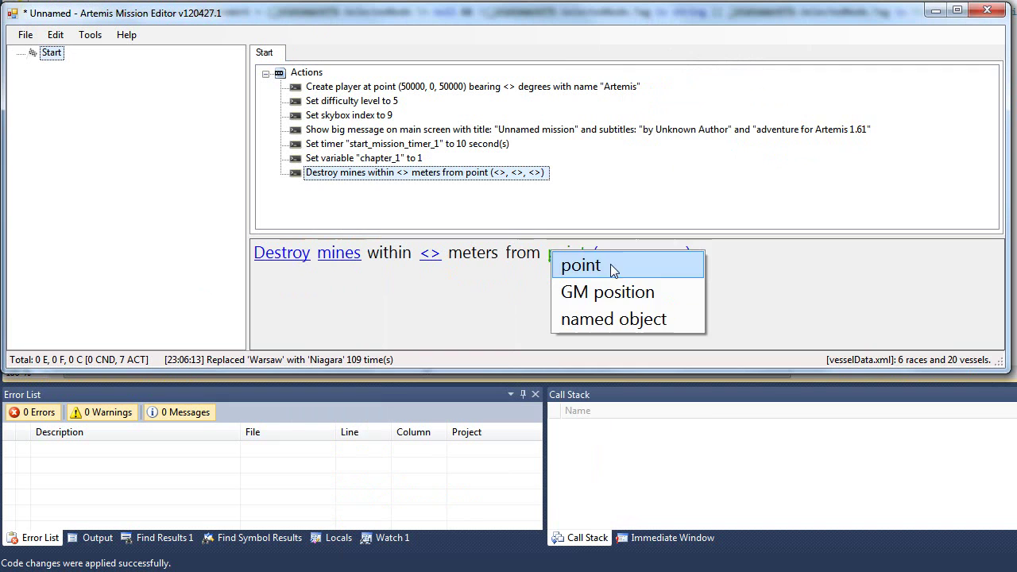
pyautogui.click(610, 266)
pyautogui.click(487, 176)
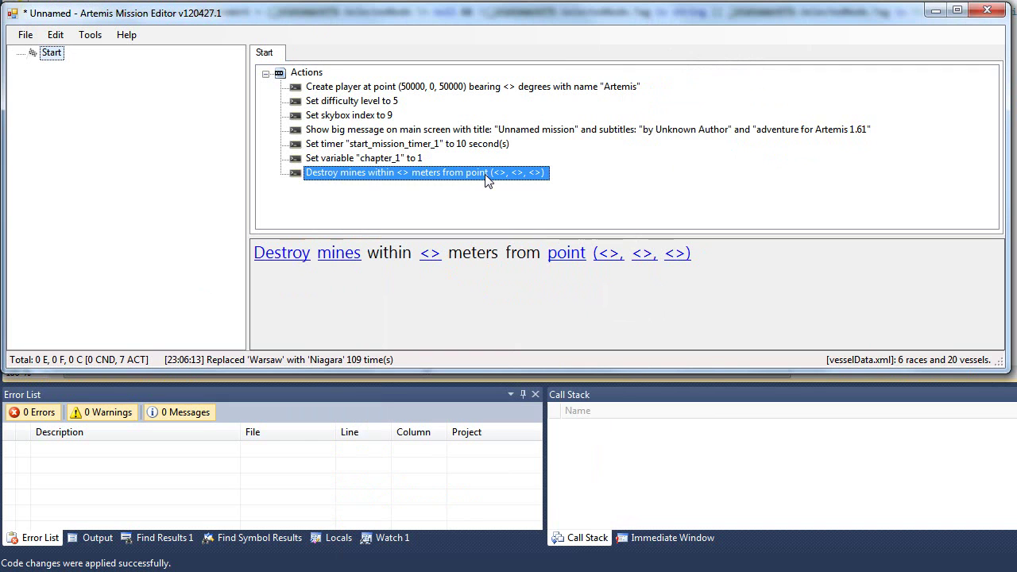
pyautogui.rightClick(486, 180)
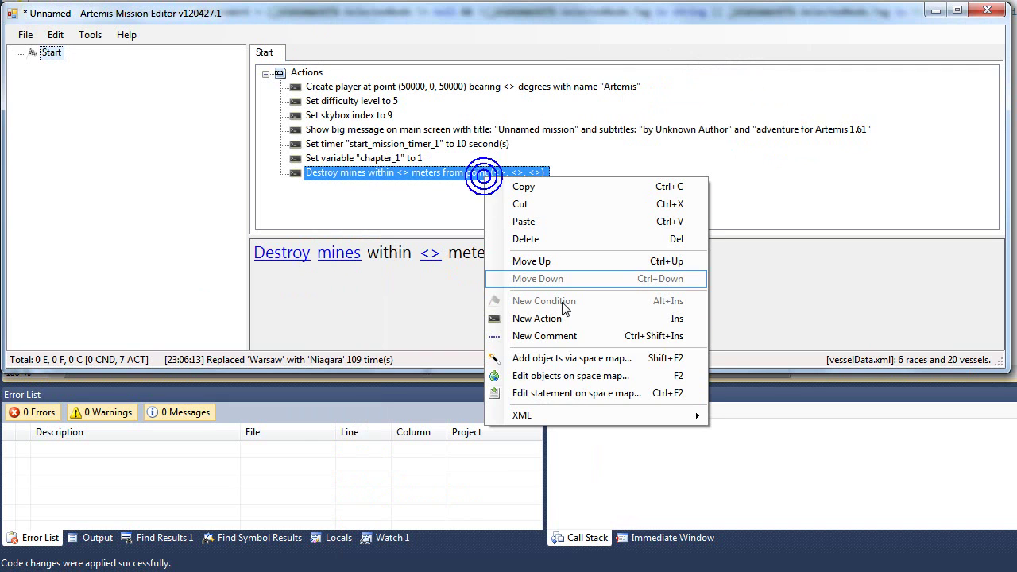
pyautogui.click(432, 297)
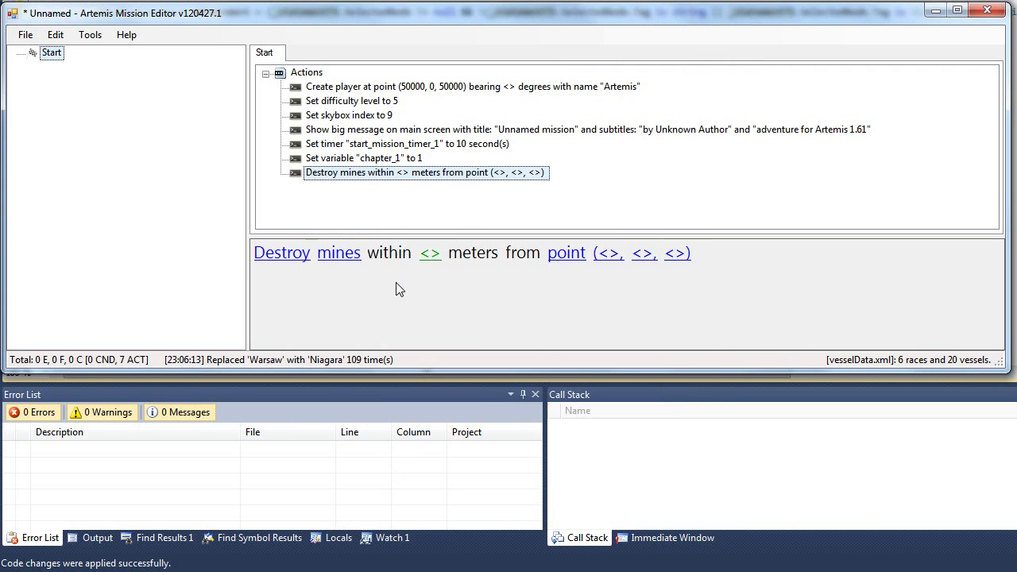
# - View the Destroy mines statement on the space map and close the map without changes
pyautogui.rightClick(491, 176)
pyautogui.hotkey('ctrl', 'F2')
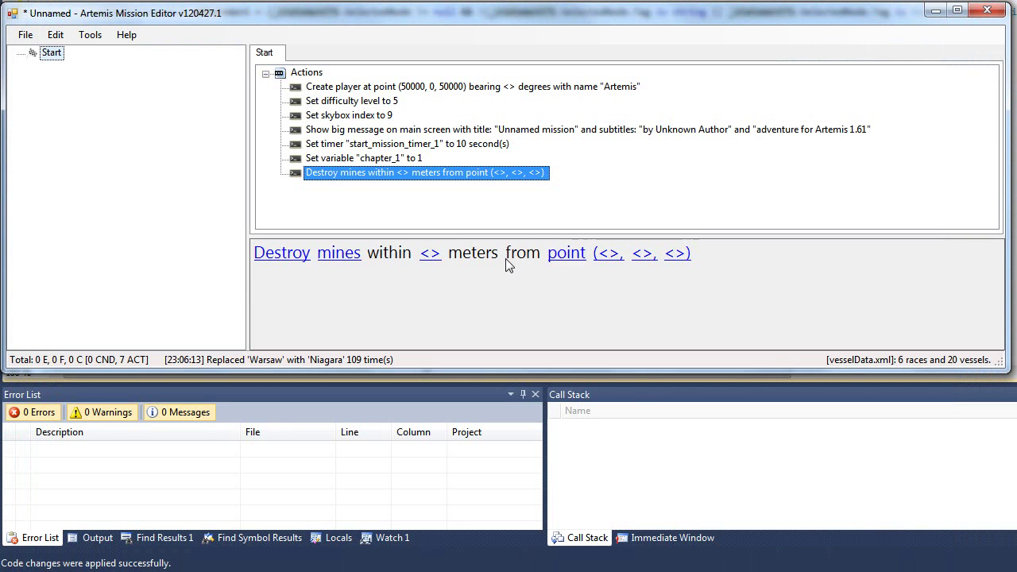
pyautogui.click(567, 253)
pyautogui.click(576, 256)
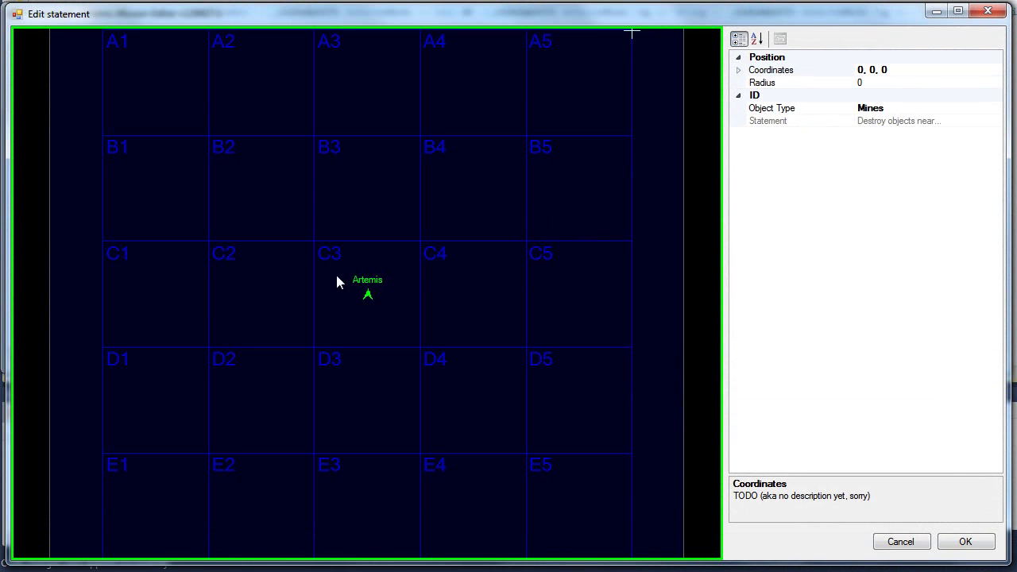
pyautogui.click(987, 10)
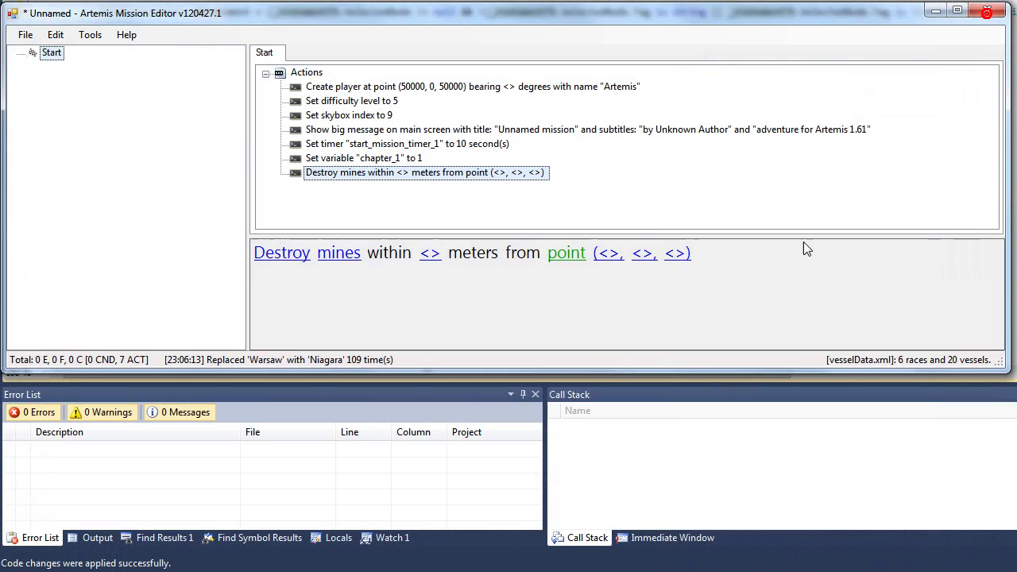
# - Open the MISS_HamakSector_1_6 mission file in place of the unnamed mission
pyautogui.click(36, 38)
pyautogui.click(51, 70)
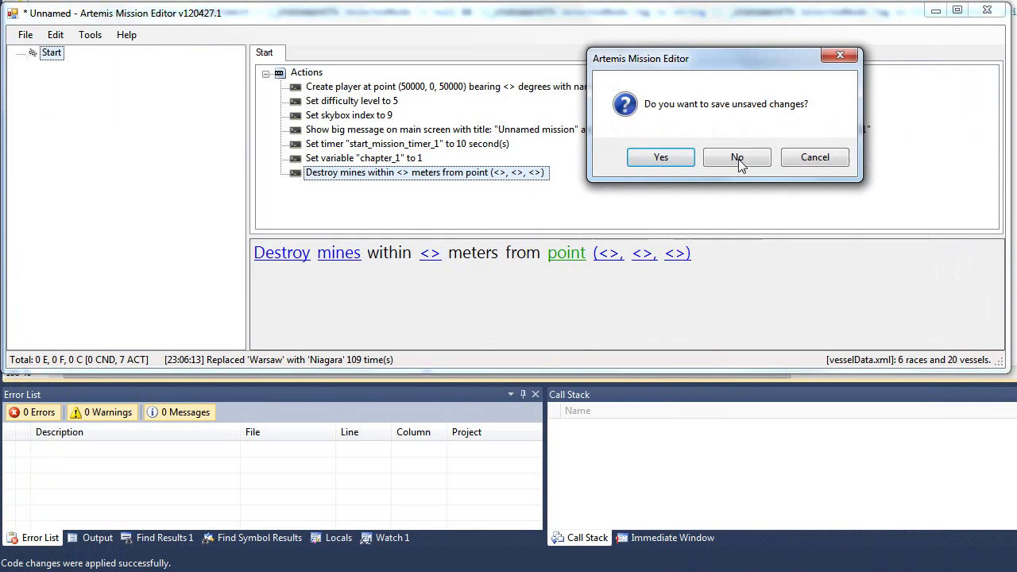
pyautogui.click(673, 163)
pyautogui.doubleClick(311, 167)
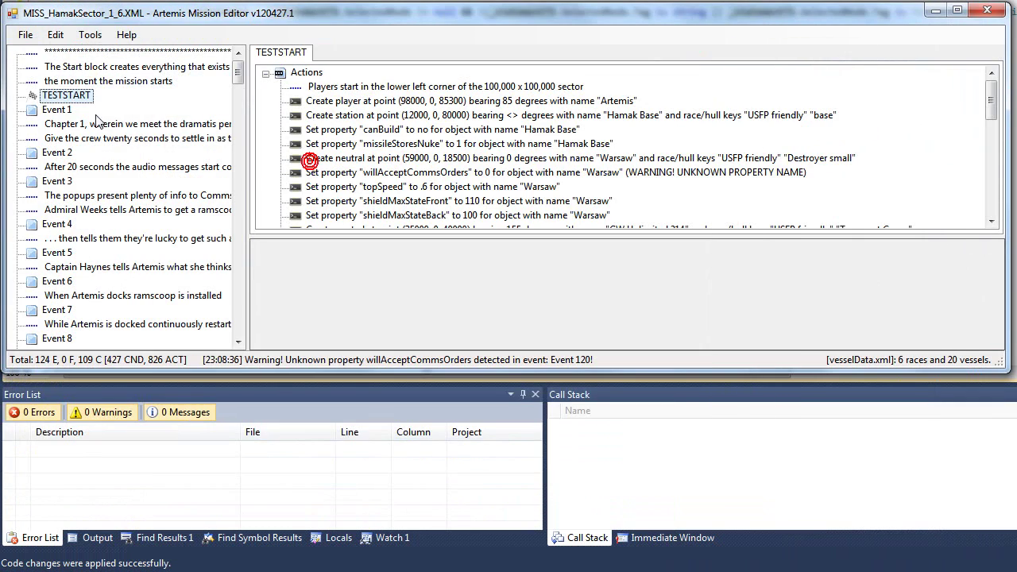
# - Add a new action at the end of Event 1 that creates an enemy, and open it on the space map
pyautogui.press('Down')
pyautogui.press('Insert')
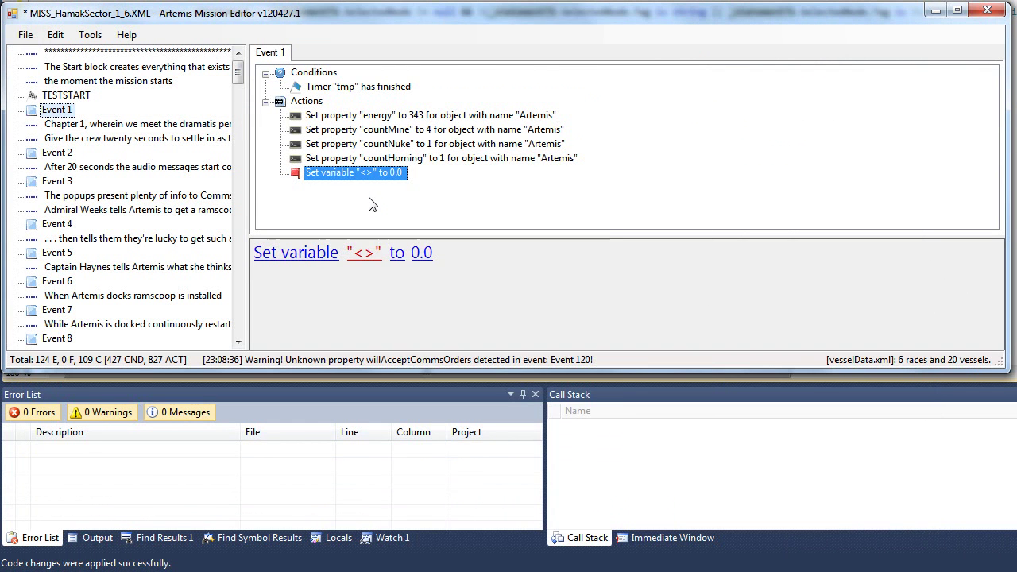
pyautogui.click(274, 252)
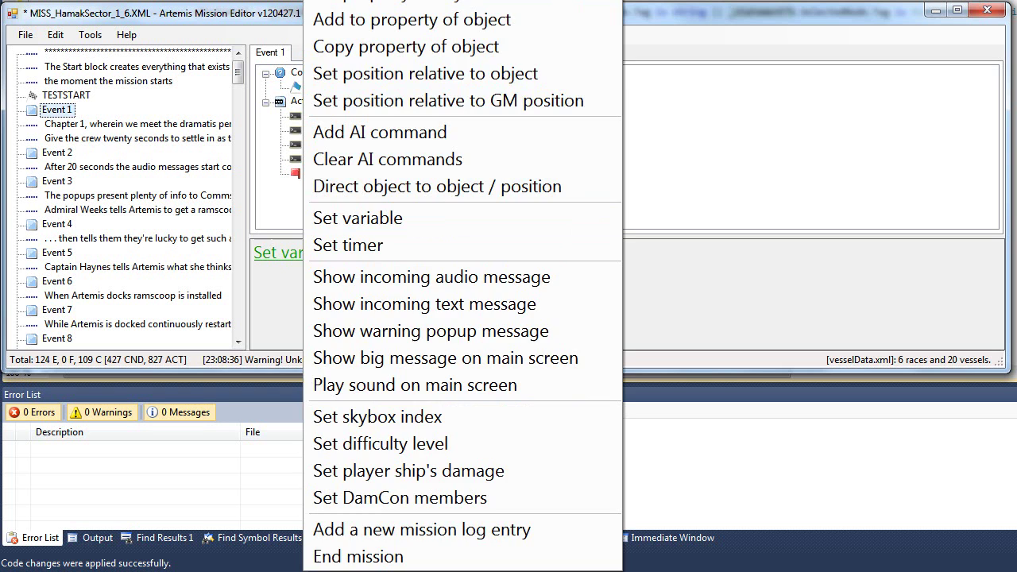
pyautogui.click(357, 4)
pyautogui.click(332, 253)
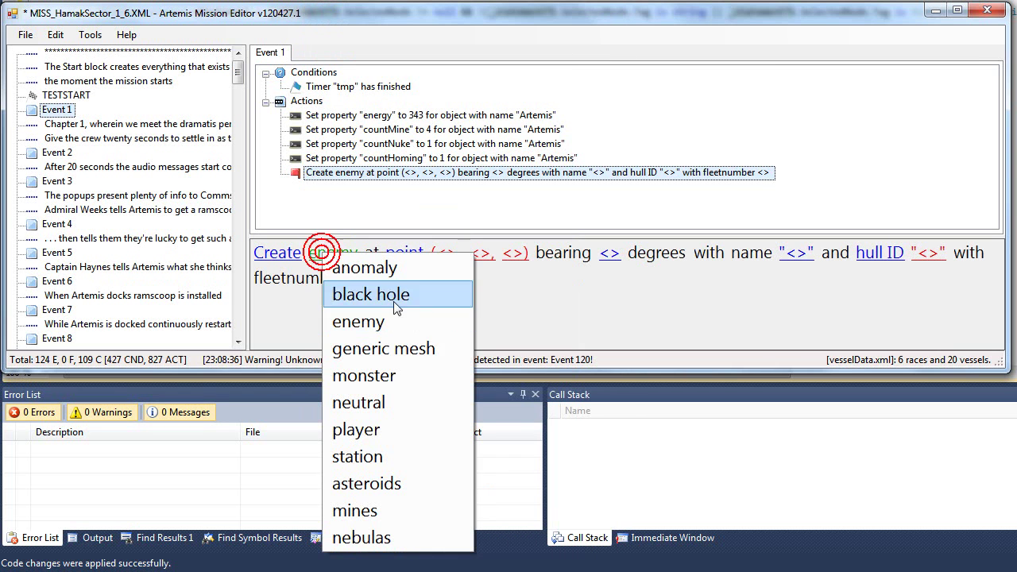
pyautogui.click(313, 206)
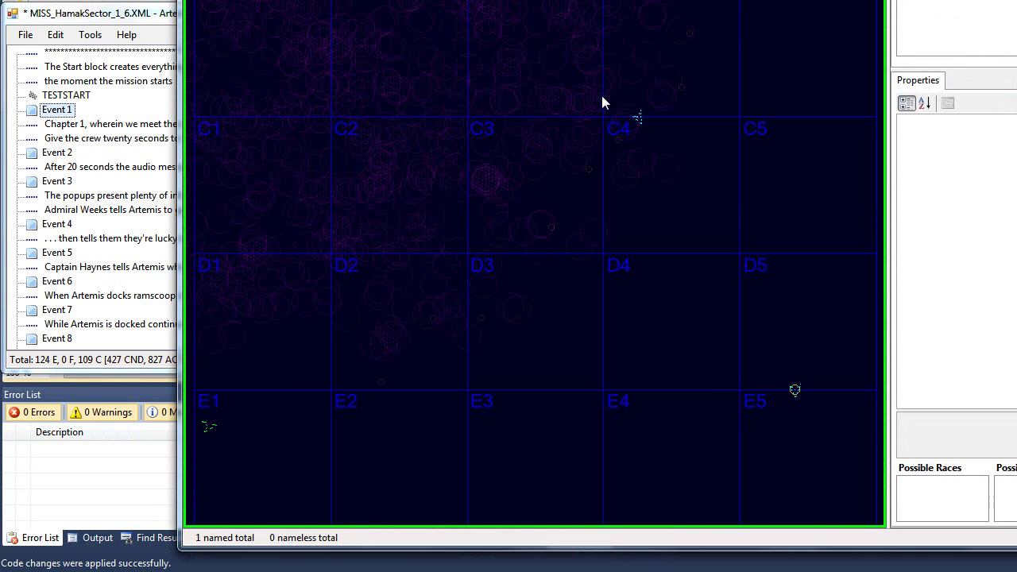
# - Place the enemy in sector D4 at about (32175, 0, 70155) with a bearing of 43 degrees and accept the map edit
pyautogui.click(560, 340)
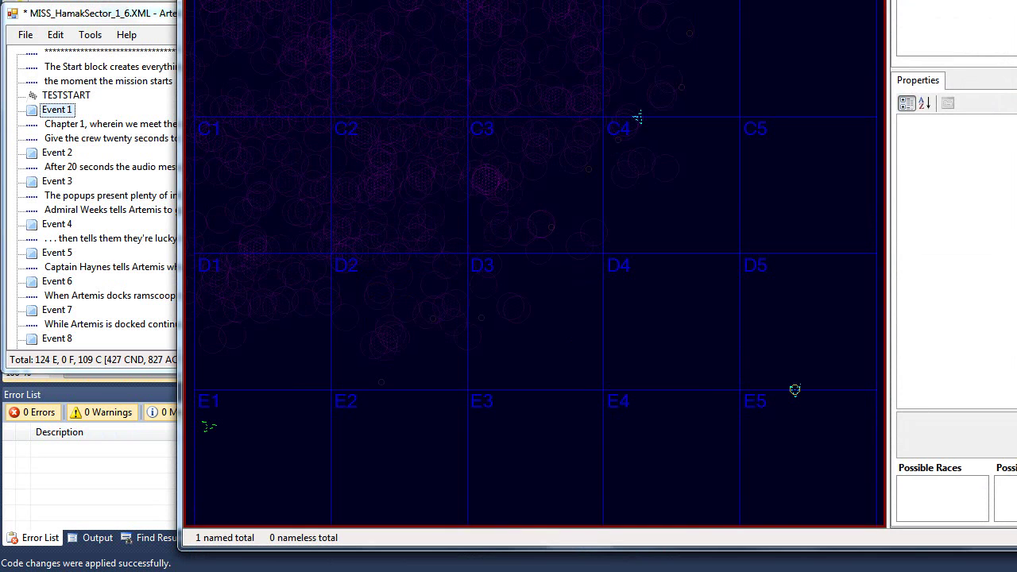
pyautogui.moveTo(688, 223); pyautogui.dragTo(590, 299)
pyautogui.rightClick(768, 208)
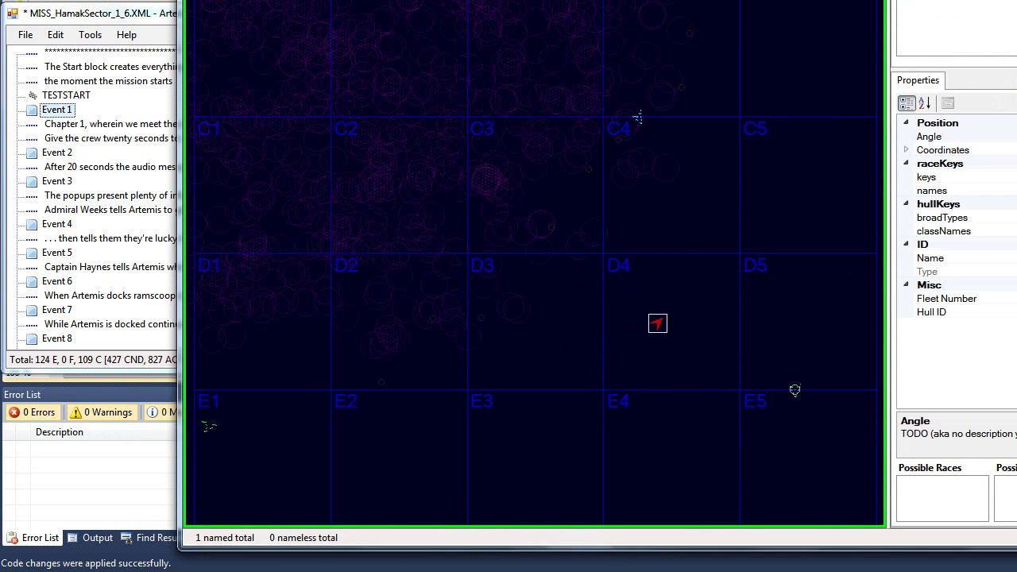
pyautogui.press('Escape')
pyautogui.click(659, 158)
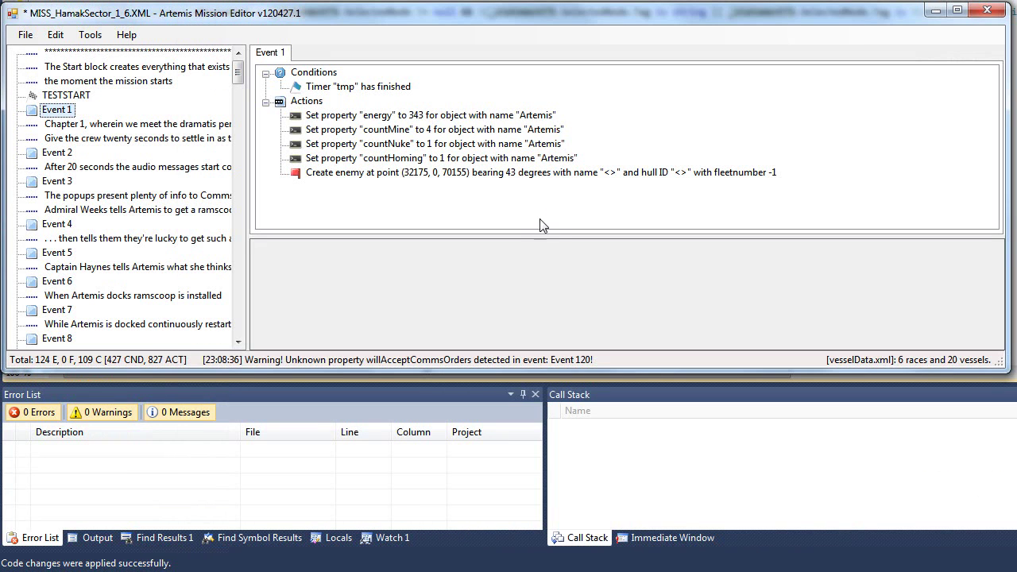
# - Add another action at the end of Event 1 that destroys nebulas around a point
pyautogui.press('Insert')
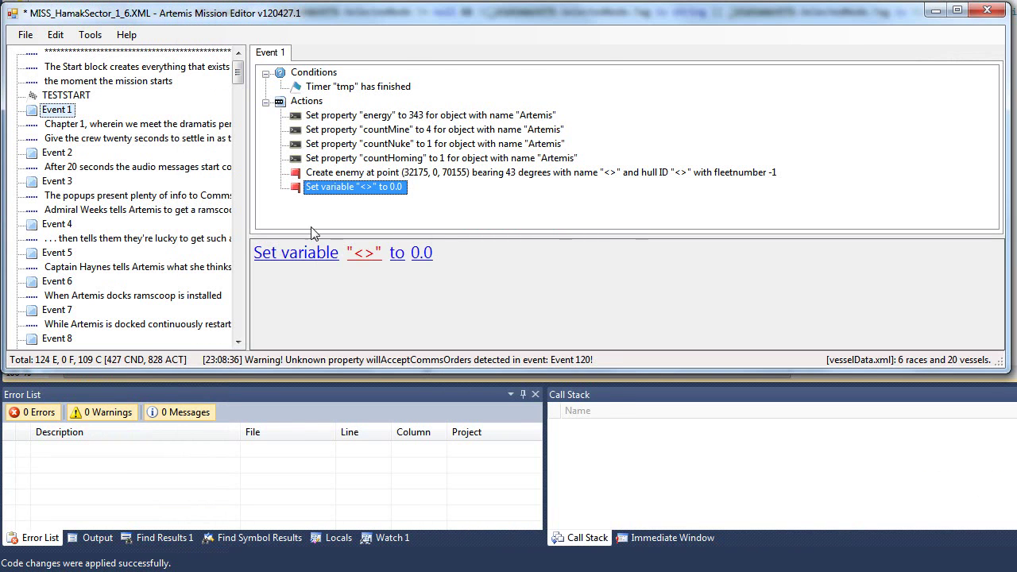
pyautogui.click(288, 254)
pyautogui.press('Up')
pyautogui.press('Up')
pyautogui.press('Up')
pyautogui.press('Up')
pyautogui.press('Up')
pyautogui.press('Up')
pyautogui.press('Up')
pyautogui.press('Up')
pyautogui.press('Up')
pyautogui.press('Up')
pyautogui.press('Return')
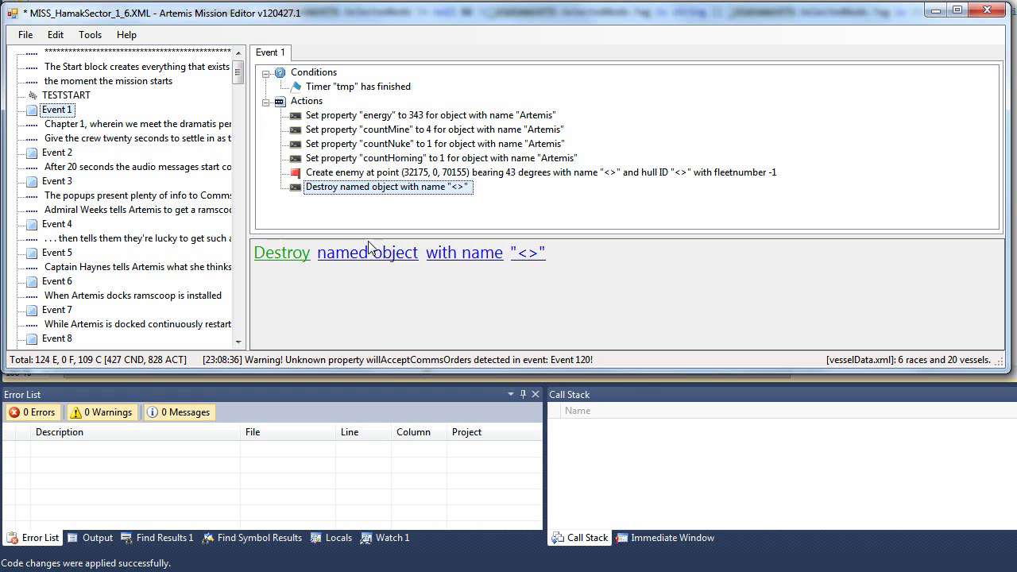
pyautogui.click(368, 255)
pyautogui.click(417, 347)
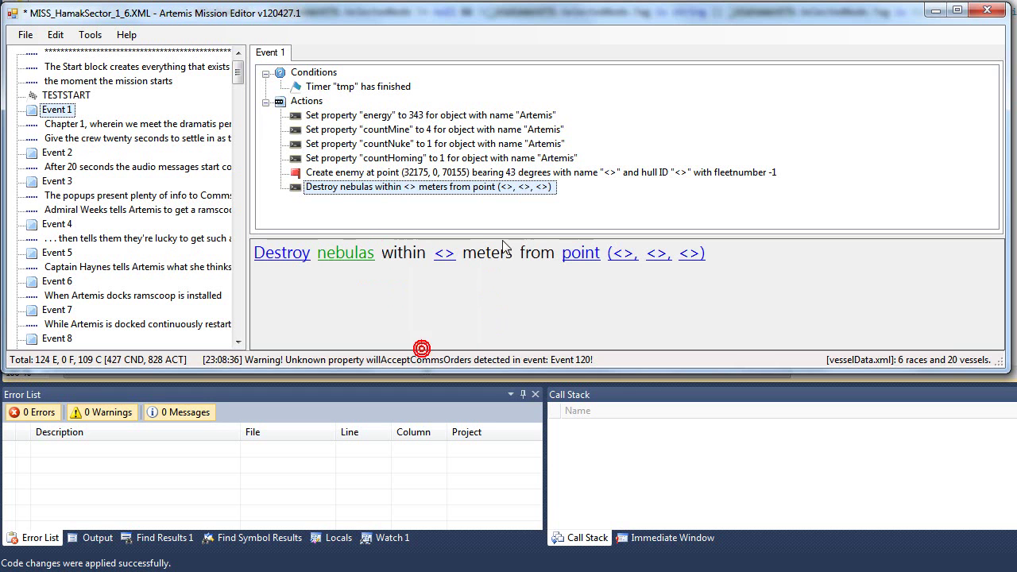
# - Edit the Destroy nebulas statement on the space map and set its point's height to -150
pyautogui.press('Return')
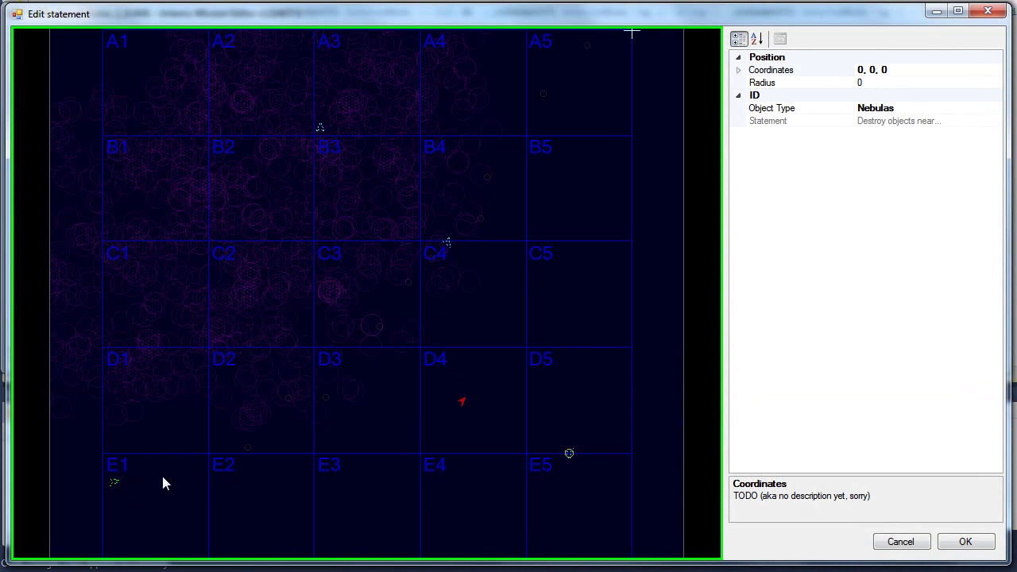
pyautogui.scroll(5, 104, 485)
pyautogui.scroll(-8, 111, 468)
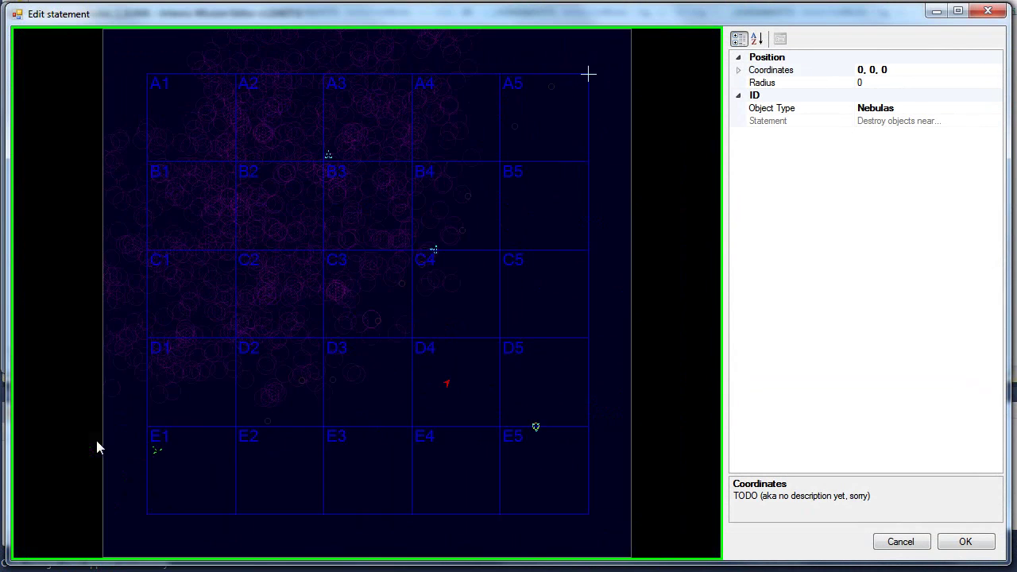
pyautogui.scroll(4, 441, 238)
pyautogui.scroll(-4, 484, 272)
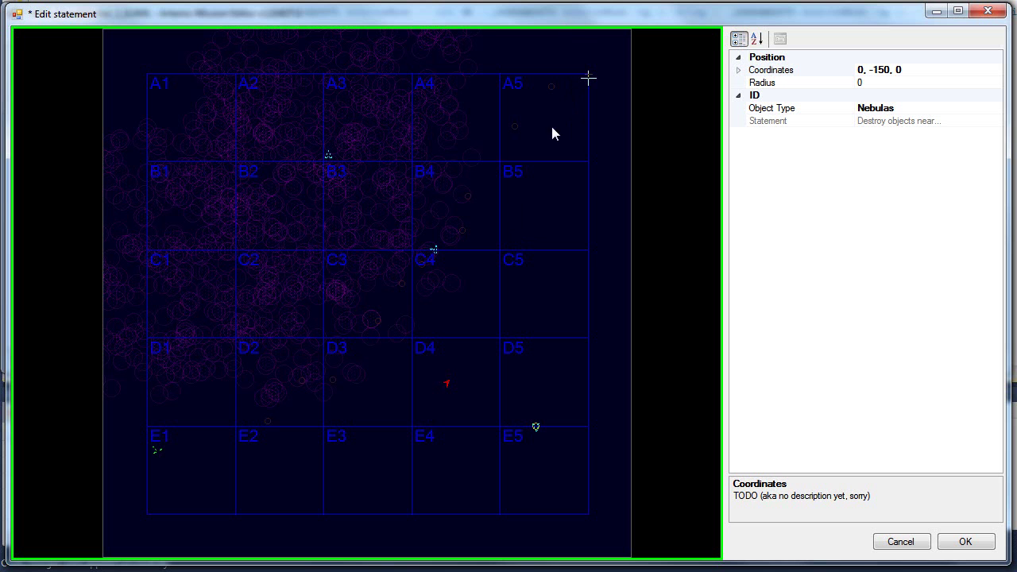
pyautogui.moveTo(569, 24); pyautogui.dragTo(621, 427)
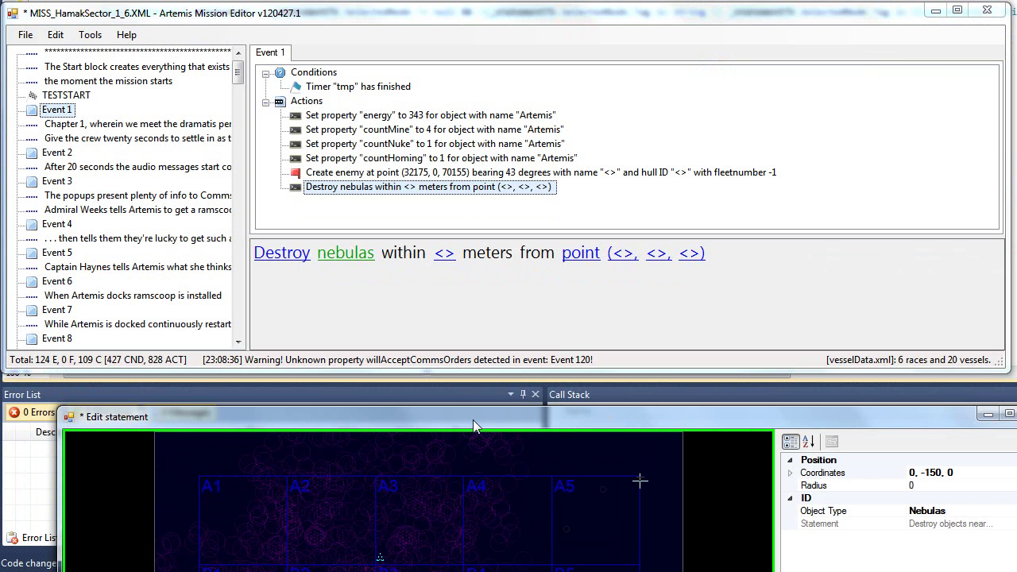
pyautogui.moveTo(473, 419); pyautogui.dragTo(398, 34)
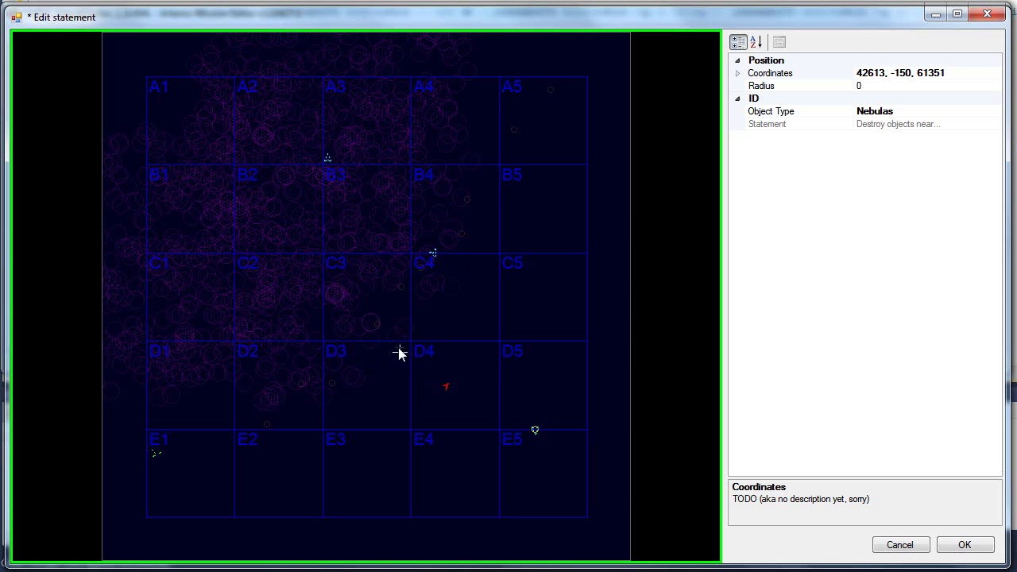
# - Try several positions for the nebula destruction point, ending in sector C3 at about (46757, -150, 53603)
pyautogui.click(427, 325)
pyautogui.click(378, 362)
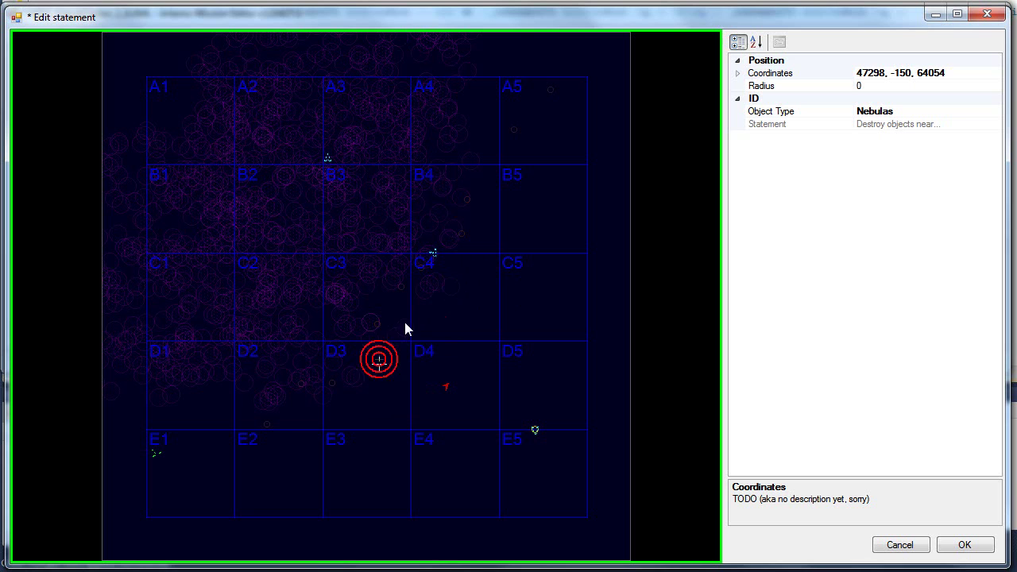
pyautogui.click(405, 326)
pyautogui.click(389, 349)
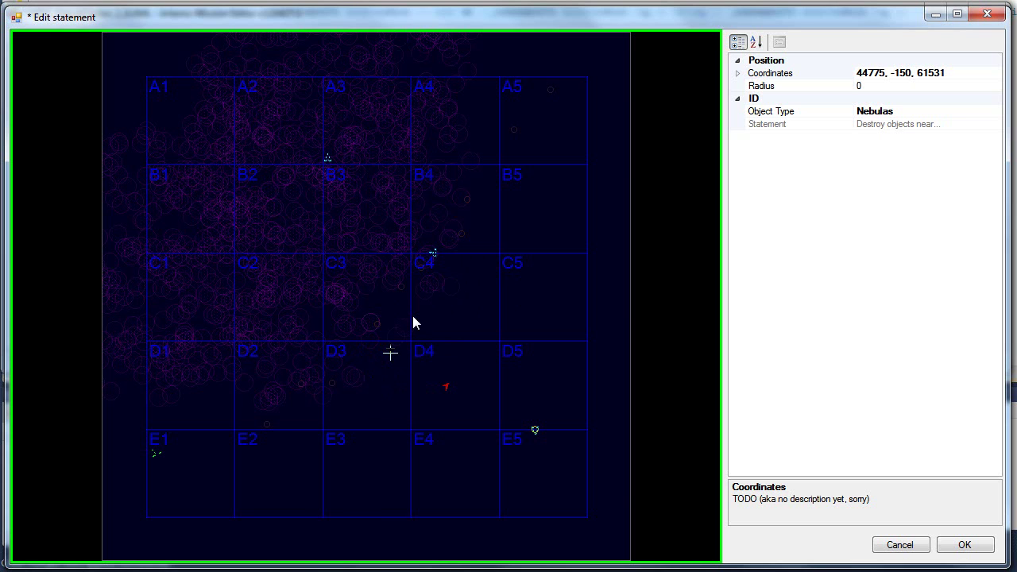
pyautogui.click(399, 324)
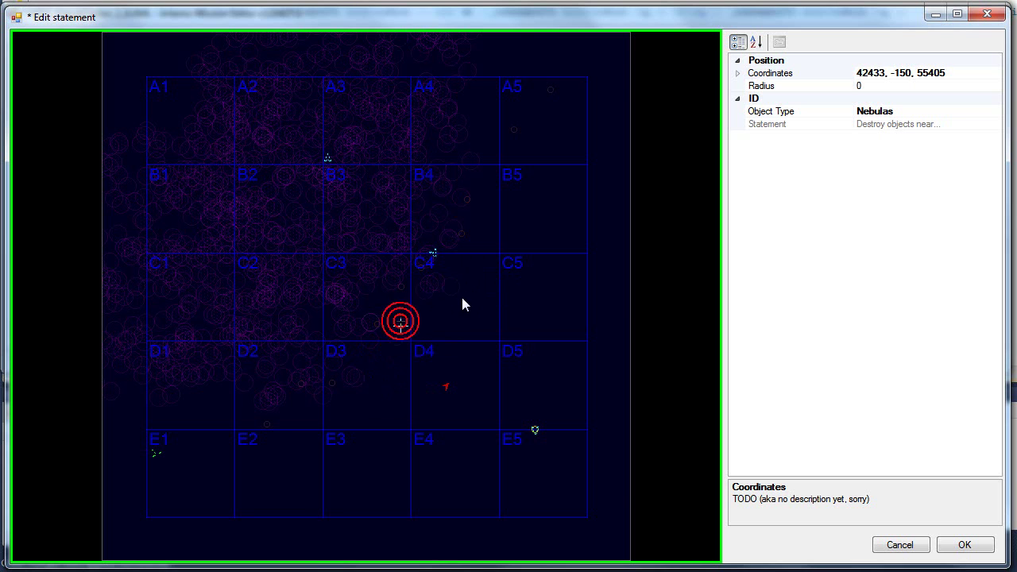
pyautogui.click(394, 309)
pyautogui.click(375, 305)
pyautogui.click(357, 302)
pyautogui.click(380, 317)
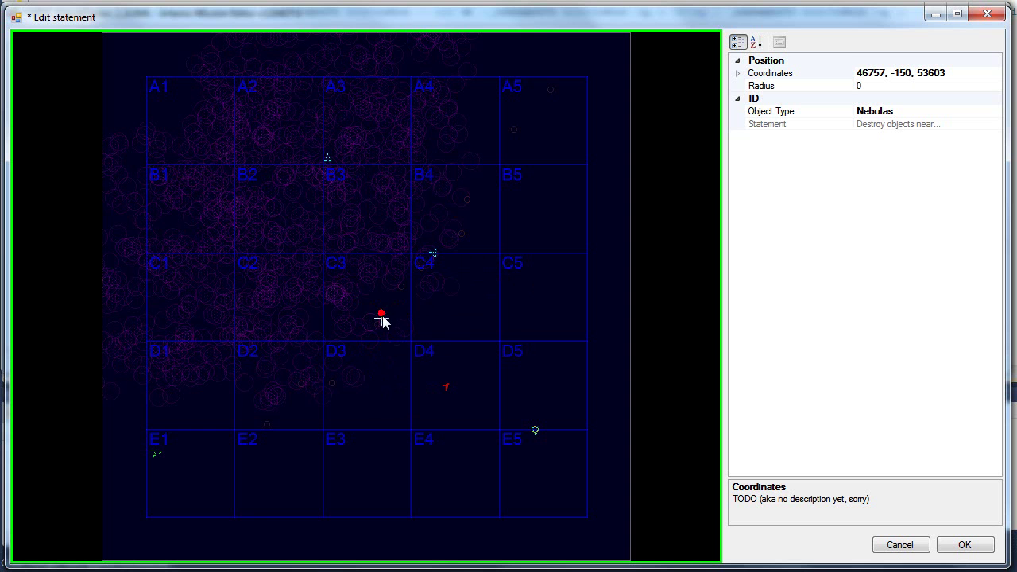
# - Set the destruction radius to about 10996 and the point's height to 0
pyautogui.rightClick(391, 262)
pyautogui.scroll(3, 409, 291)
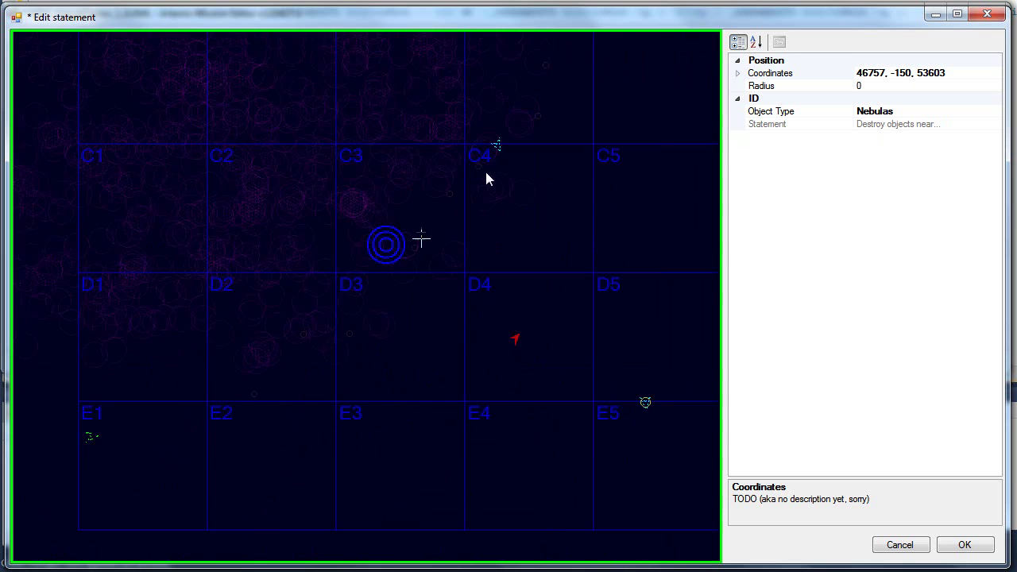
pyautogui.scroll(-3, 405, 193)
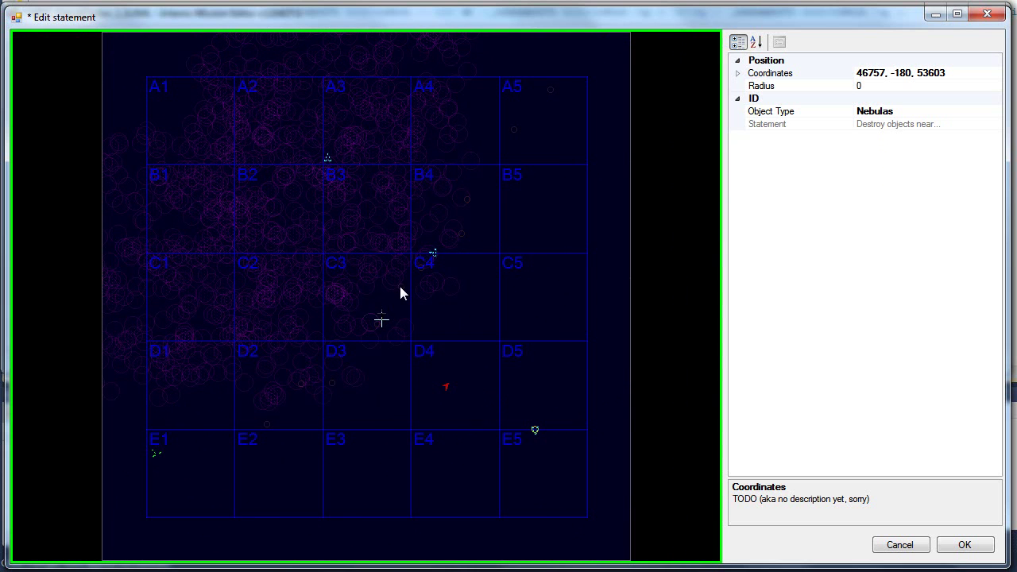
pyautogui.scroll(5, 404, 286)
pyautogui.scroll(-6, 398, 294)
pyautogui.scroll(4, 398, 294)
pyautogui.moveTo(419, 267); pyautogui.dragTo(429, 306)
pyautogui.scroll(-3, 429, 306)
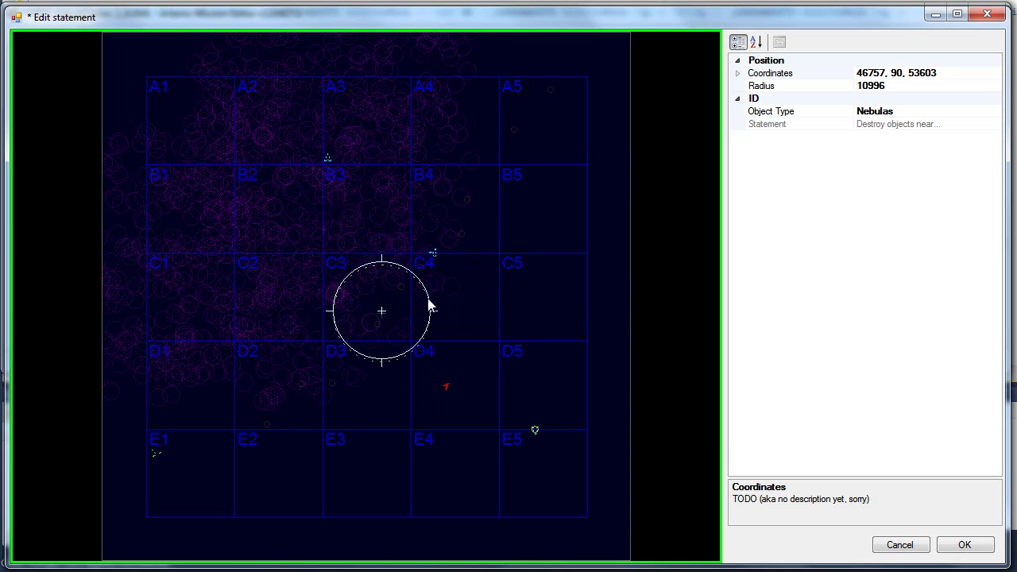
pyautogui.scroll(-1, 429, 306)
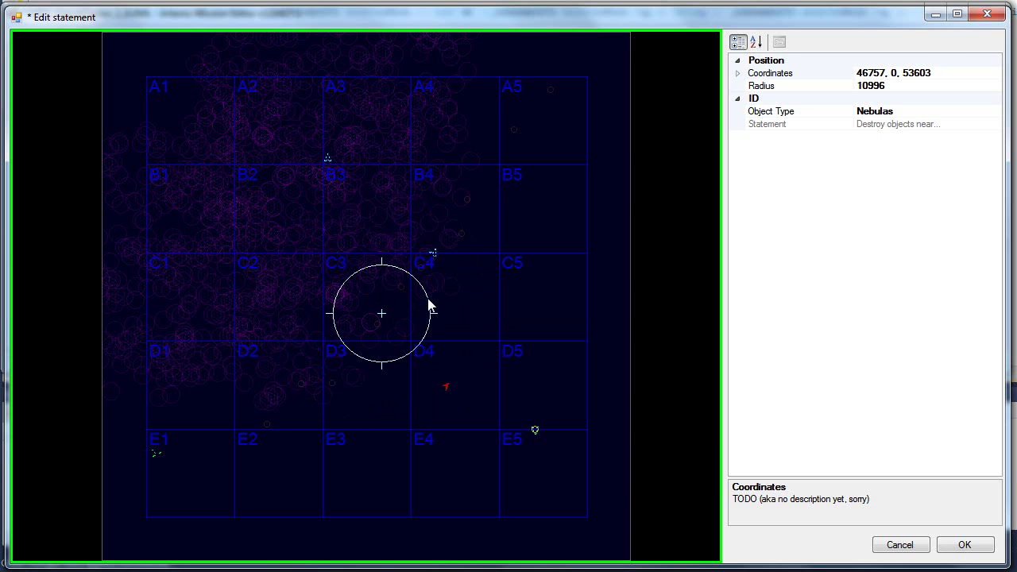
# - Reduce the destruction radius to about 8946 and close the space map without accepting the changes
pyautogui.moveTo(439, 259); pyautogui.dragTo(416, 294)
pyautogui.click(986, 15)
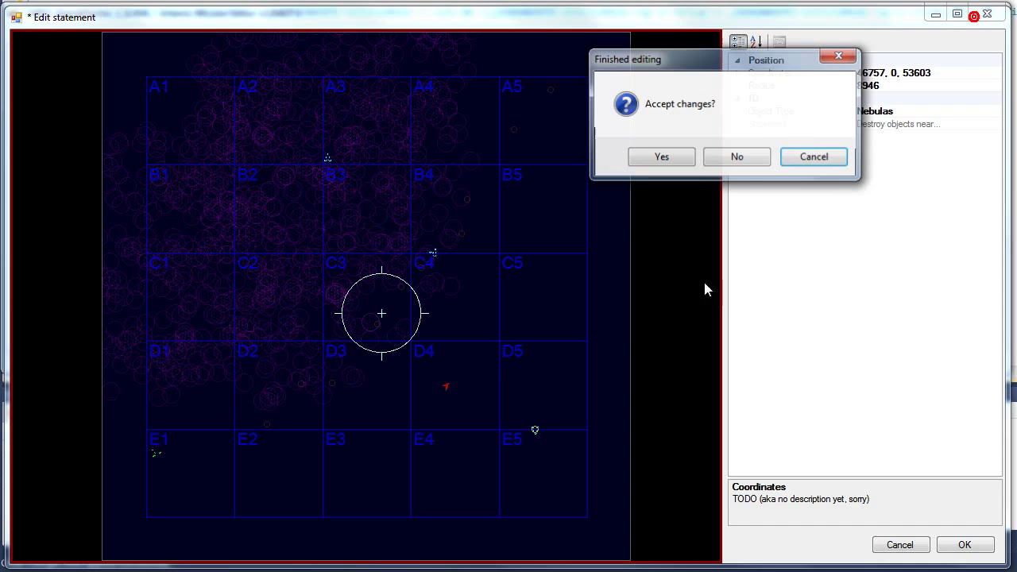
pyautogui.click(738, 156)
# - View TESTSTART's Destroy nebulas statement on the space map and close the map without changes
pyautogui.click(65, 95)
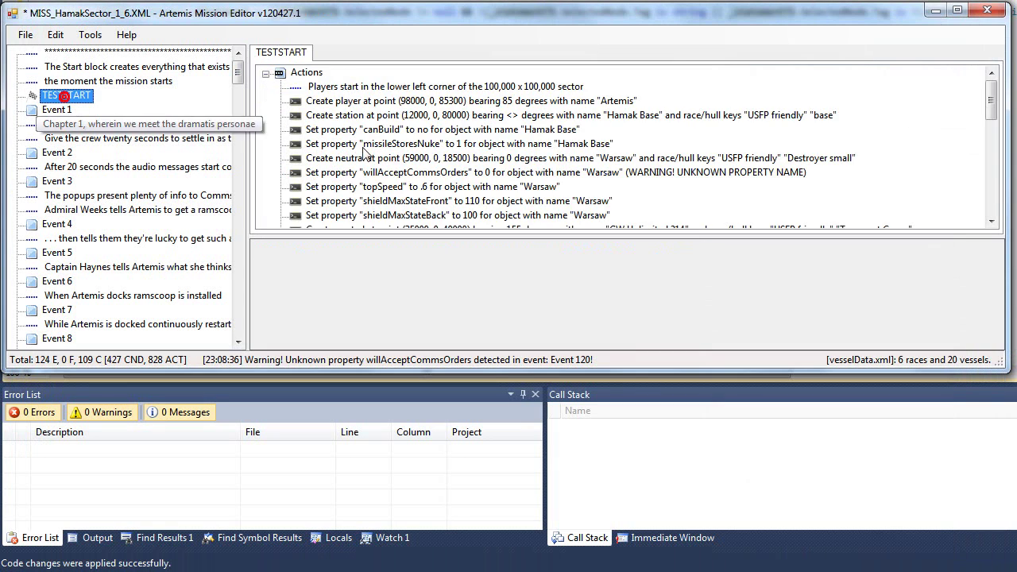
pyautogui.click(461, 159)
pyautogui.scroll(-5, 461, 167)
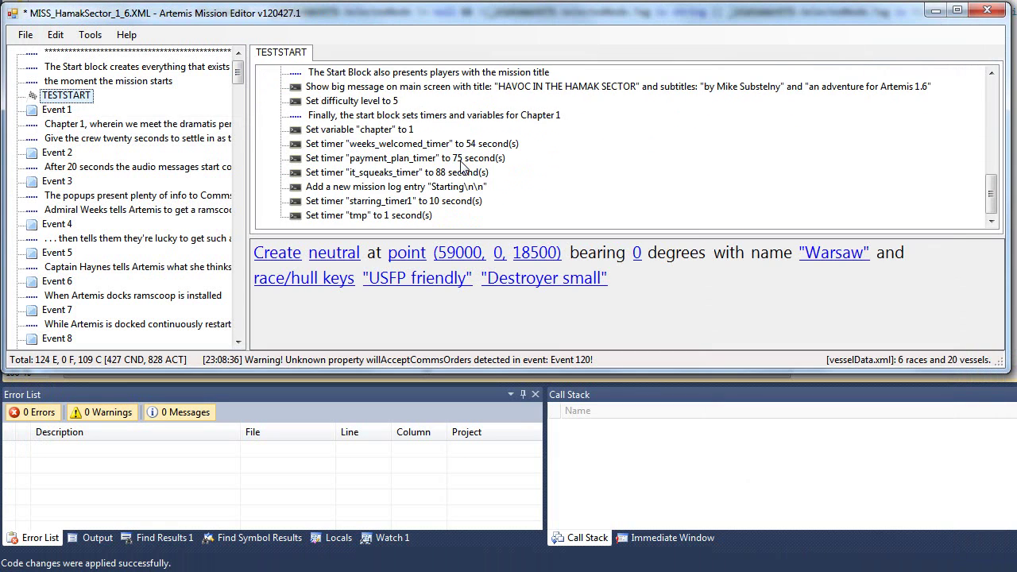
pyautogui.click(444, 89)
pyautogui.scroll(2, 445, 93)
pyautogui.click(444, 101)
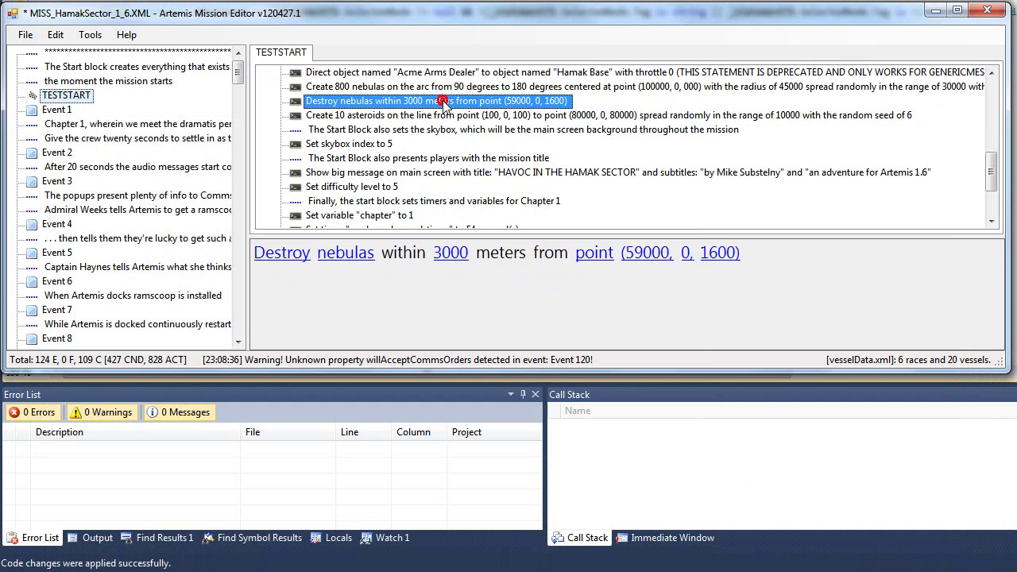
pyautogui.click(538, 252)
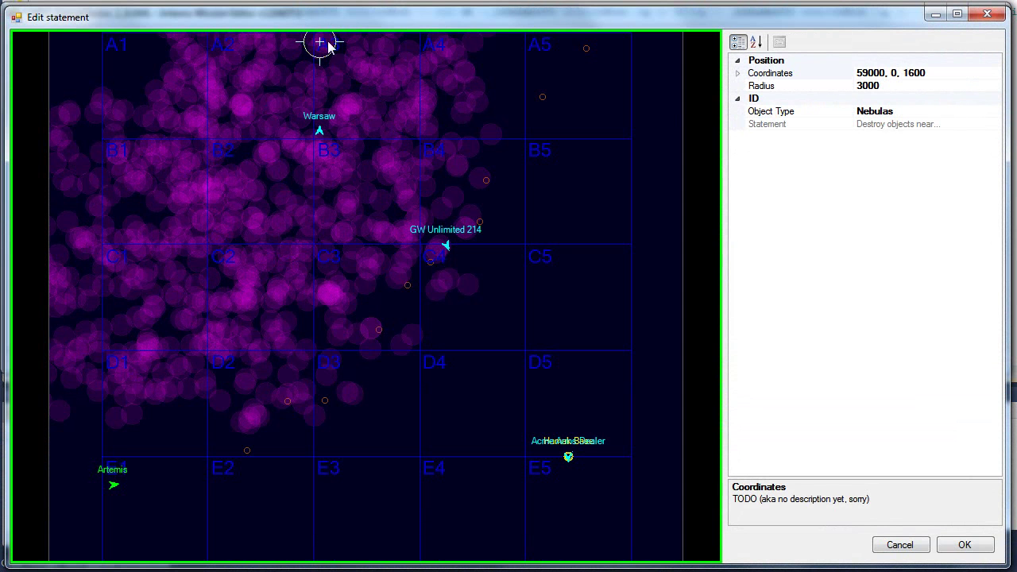
pyautogui.click(987, 14)
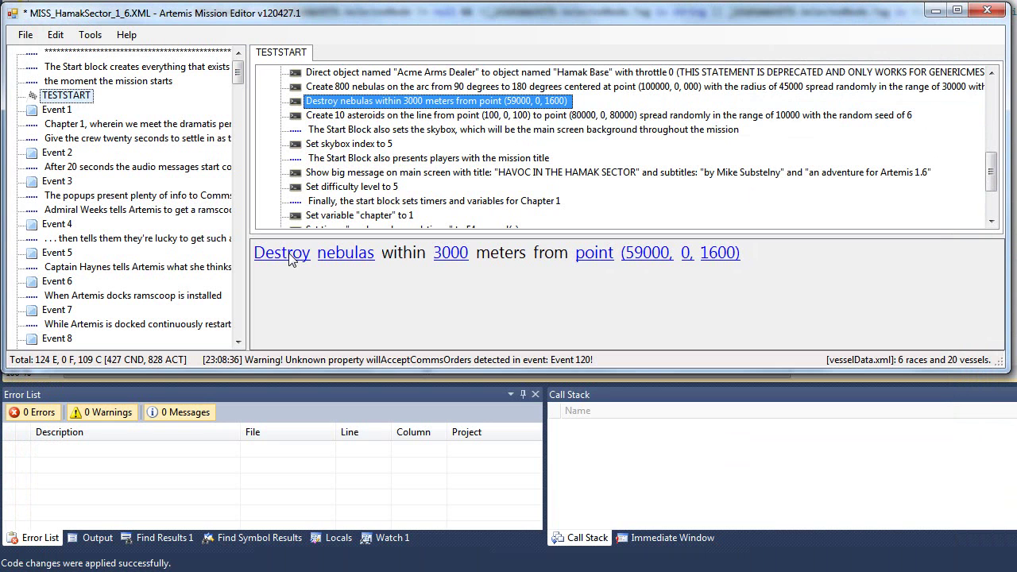
# - Change the Destroy nebulas statement into an Add AI command statement using POINT THROTTLE
pyautogui.click(288, 254)
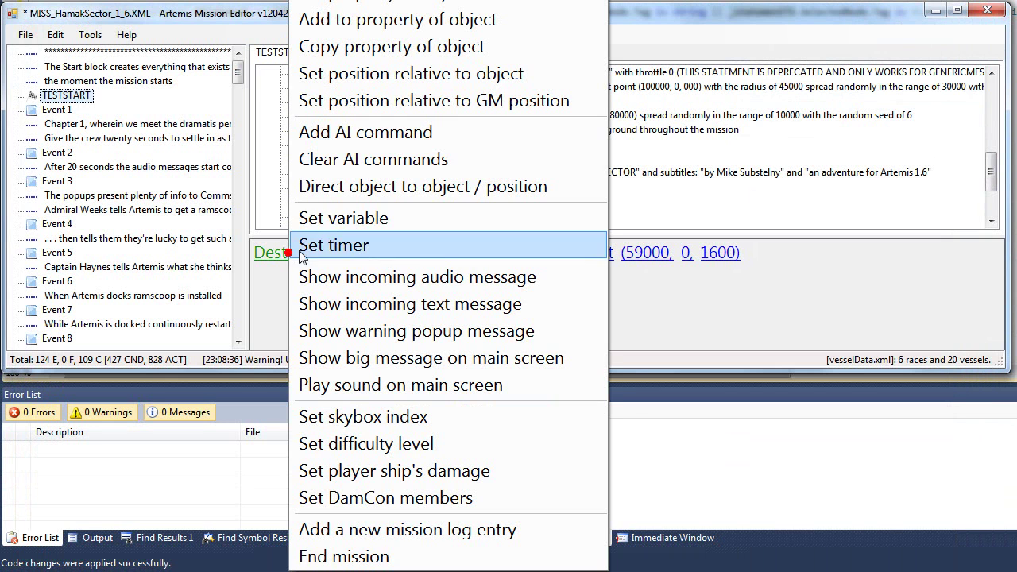
pyautogui.click(353, 131)
pyautogui.click(446, 254)
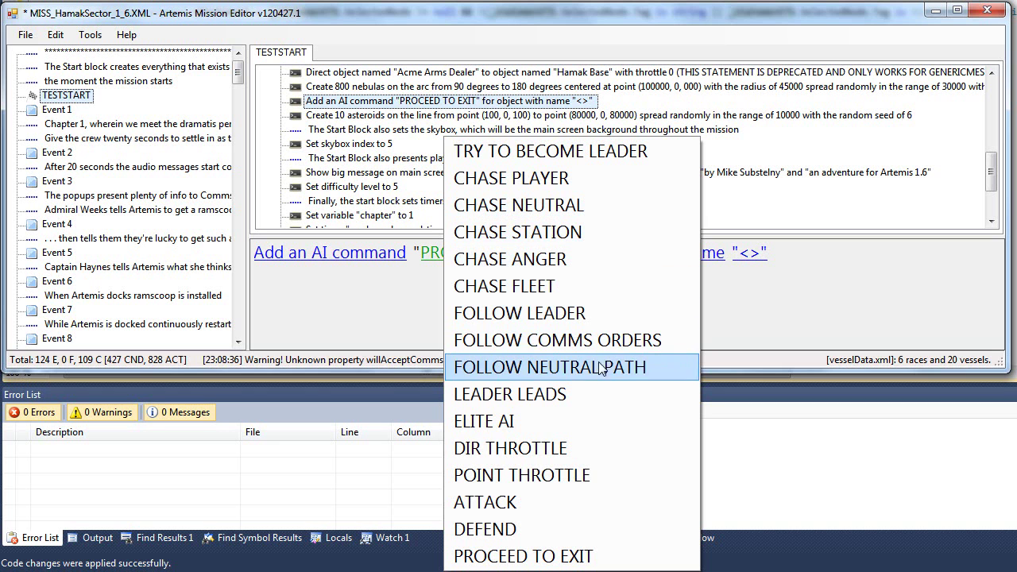
pyautogui.click(596, 475)
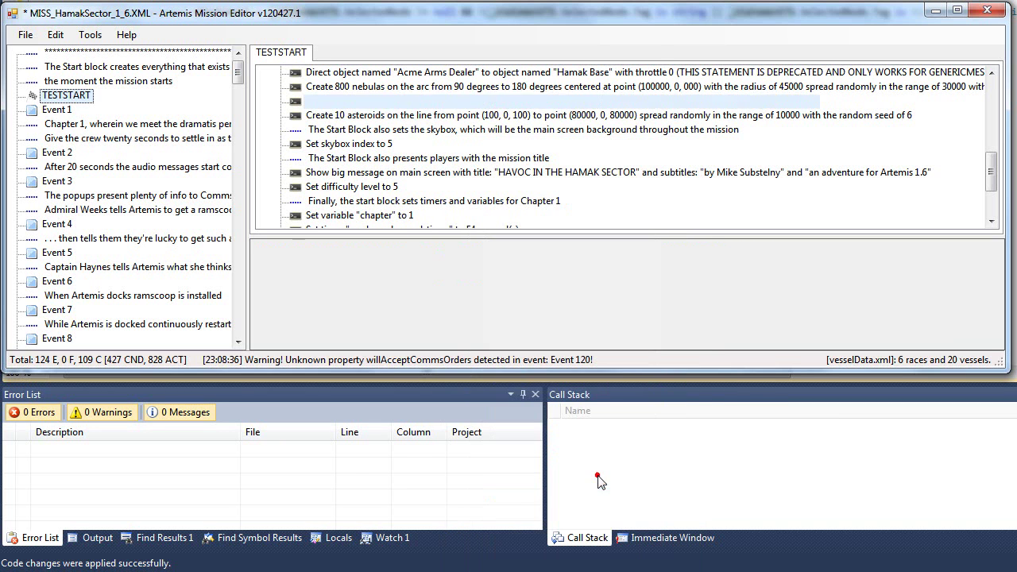
# - Change the AI command statement into a Direct object to object / position statement
pyautogui.click(342, 254)
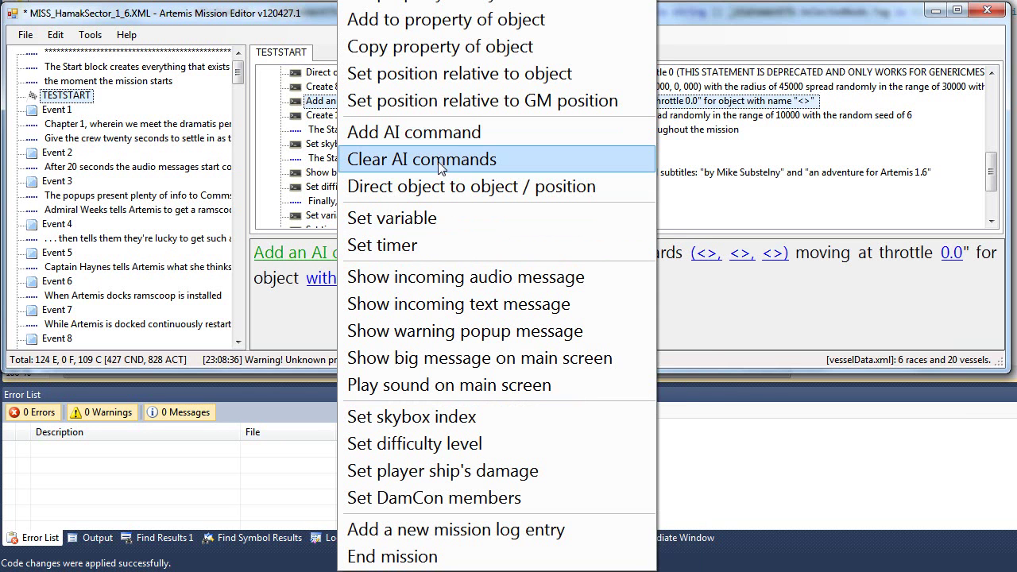
pyautogui.click(445, 189)
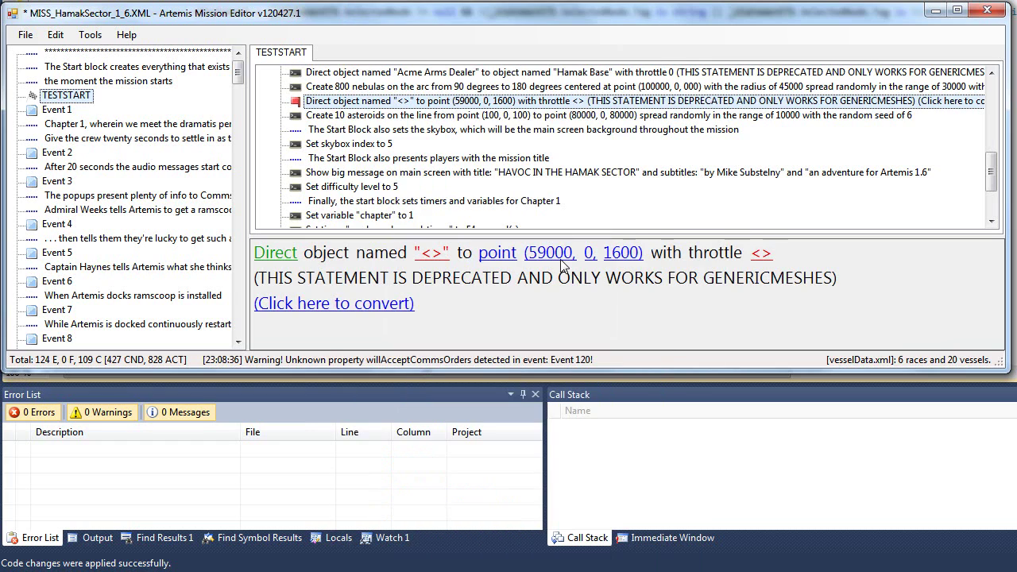
# - Try several positions for the Direct statement's target point on the space map, including (23192, 0, 63291), and discard the changes
pyautogui.click(560, 260)
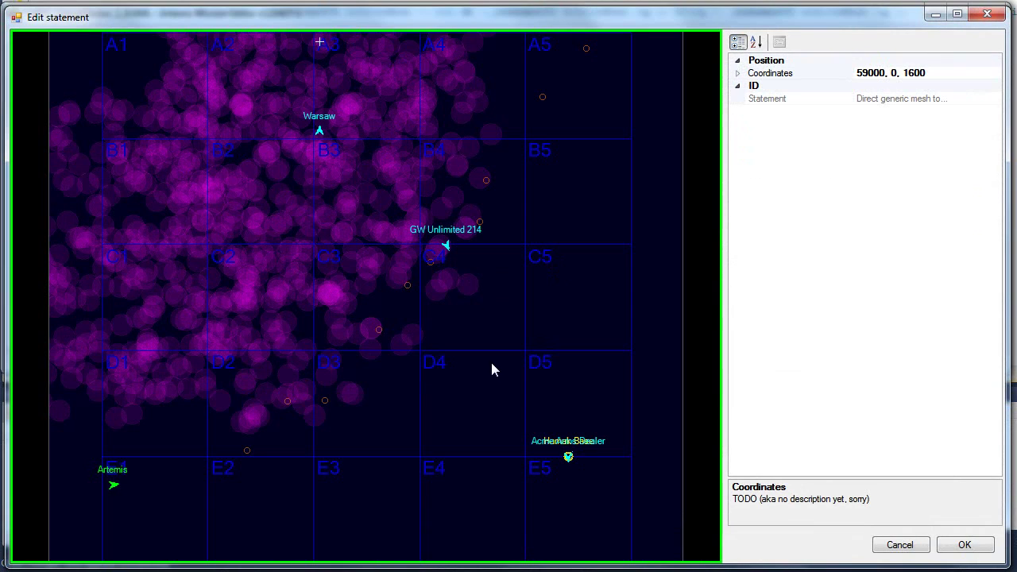
pyautogui.click(492, 361)
pyautogui.click(616, 249)
pyautogui.click(480, 318)
pyautogui.click(509, 367)
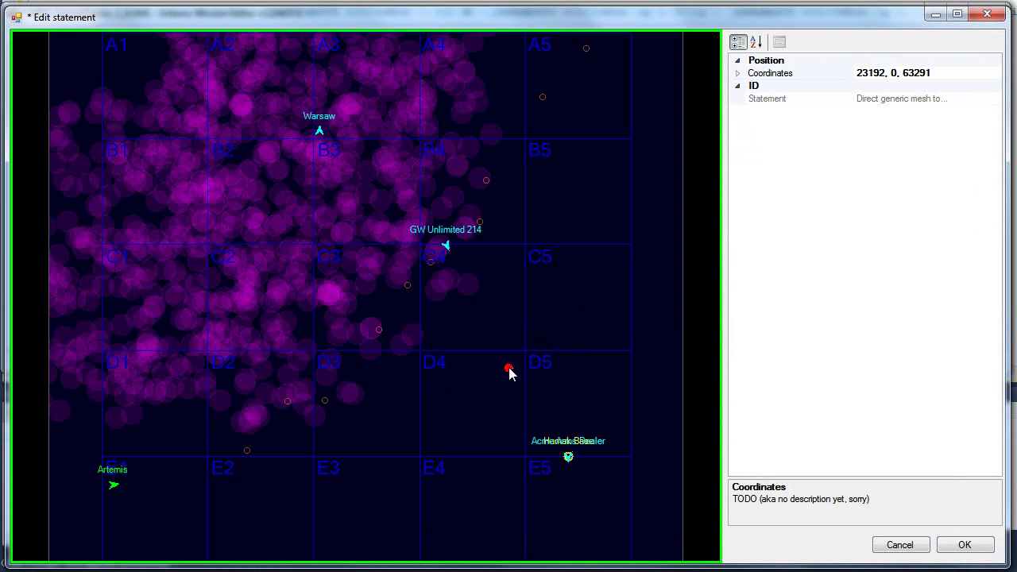
pyautogui.scroll(2, 525, 365)
pyautogui.scroll(-3, 612, 385)
pyautogui.click(986, 14)
pyautogui.click(756, 163)
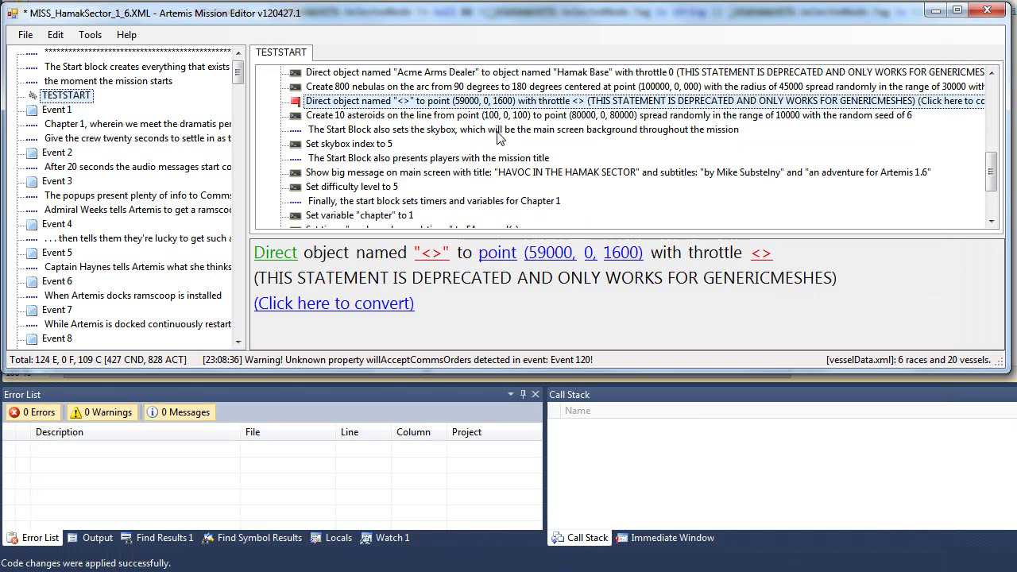
# - Add a new action at the end of Event 2, keeping Set variable as its type
pyautogui.click(57, 151)
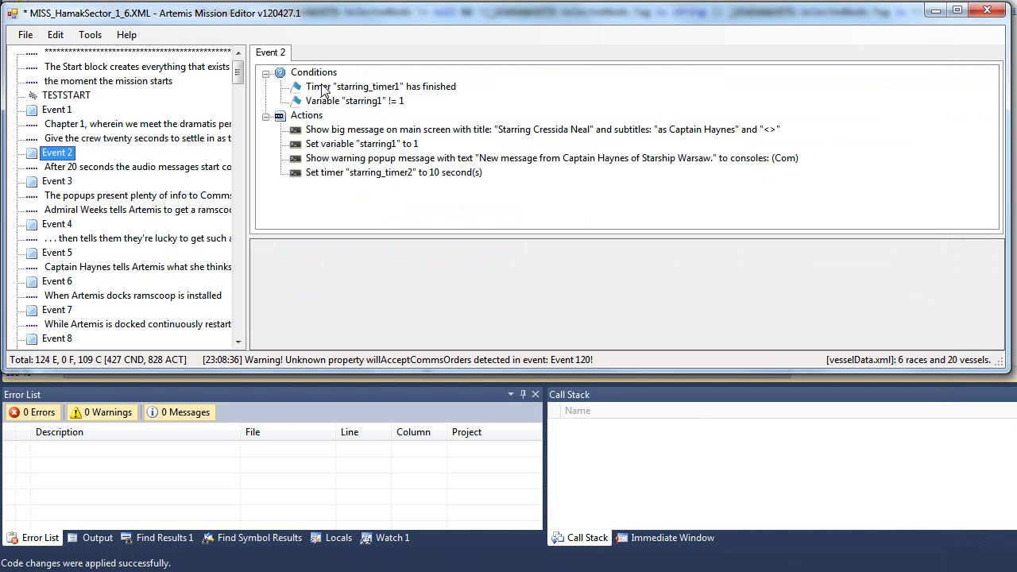
pyautogui.click(331, 97)
pyautogui.click(318, 73)
pyautogui.press('Insert')
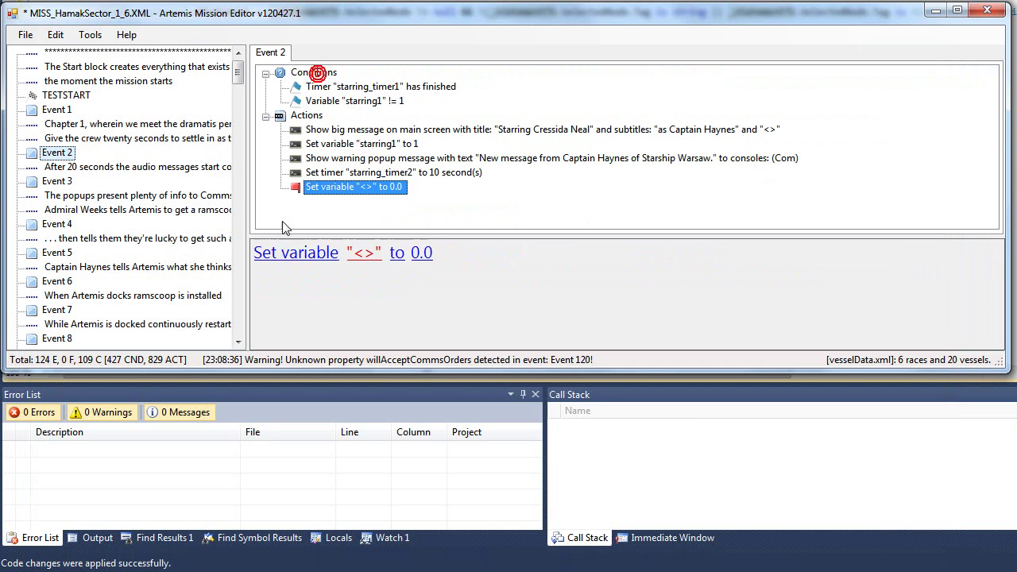
pyautogui.click(274, 254)
pyautogui.click(275, 253)
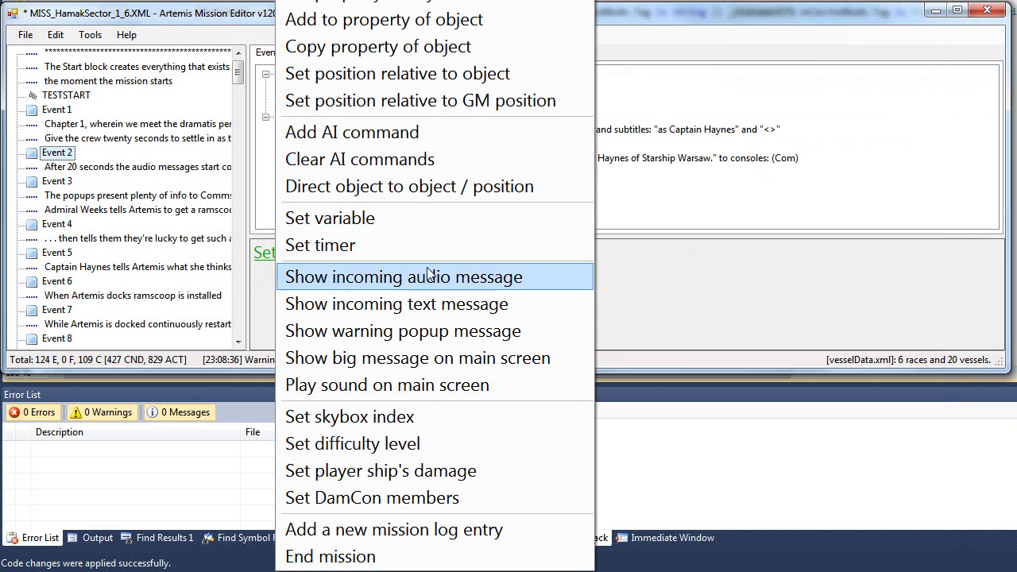
pyautogui.press('Escape')
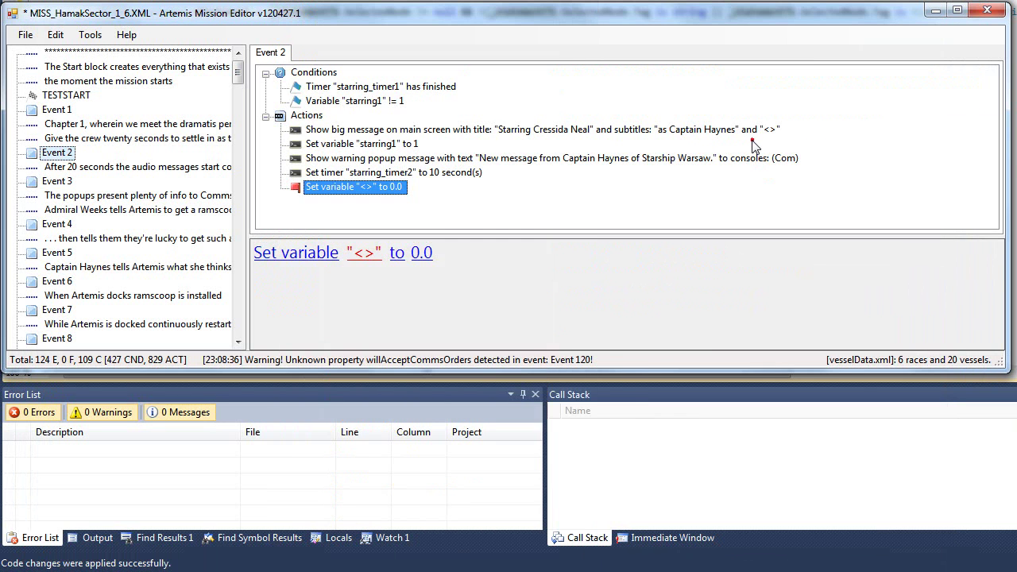
# - Add a condition before Event 2's "starring1" variable check and change its type to Object is located
pyautogui.click(355, 103)
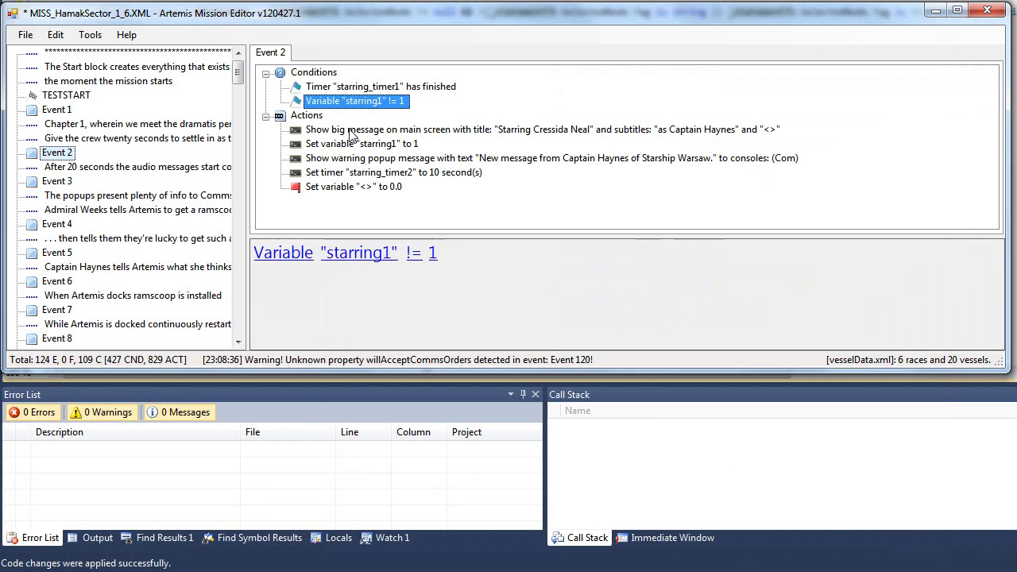
pyautogui.press('Insert')
pyautogui.click(313, 252)
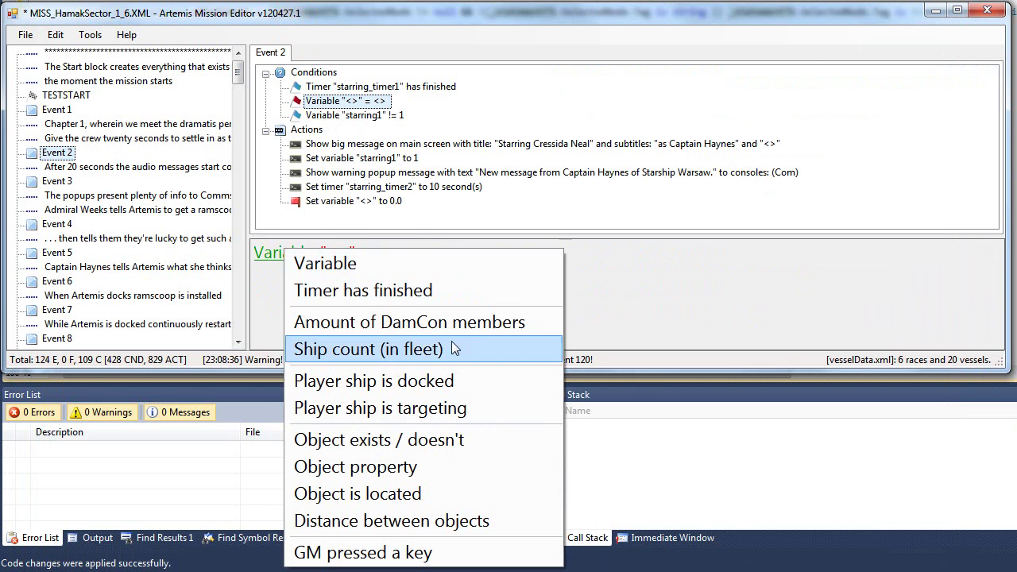
pyautogui.click(347, 490)
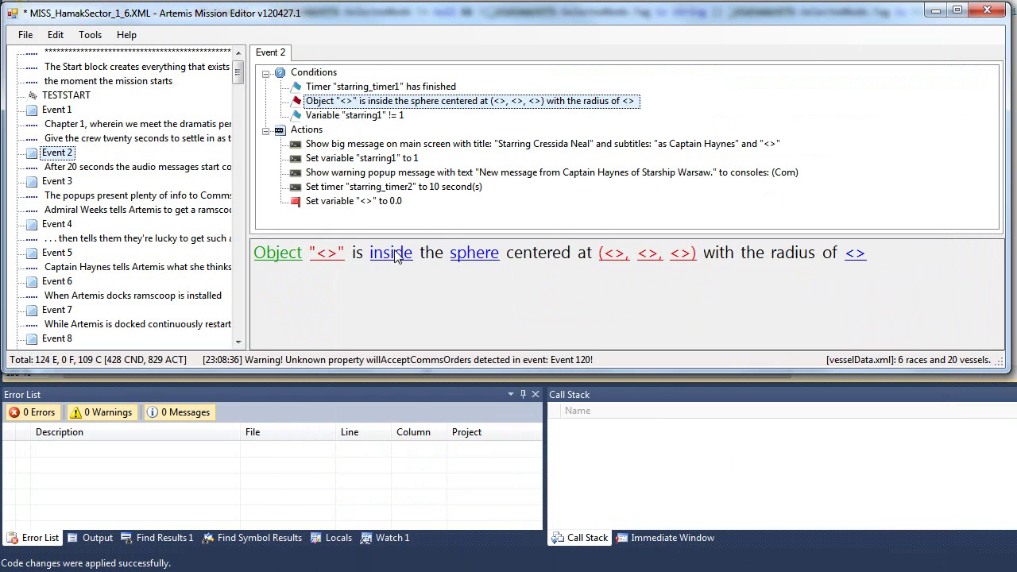
# - Make the object location condition test for being outside a box
pyautogui.click(402, 251)
pyautogui.click(454, 291)
pyautogui.click(486, 253)
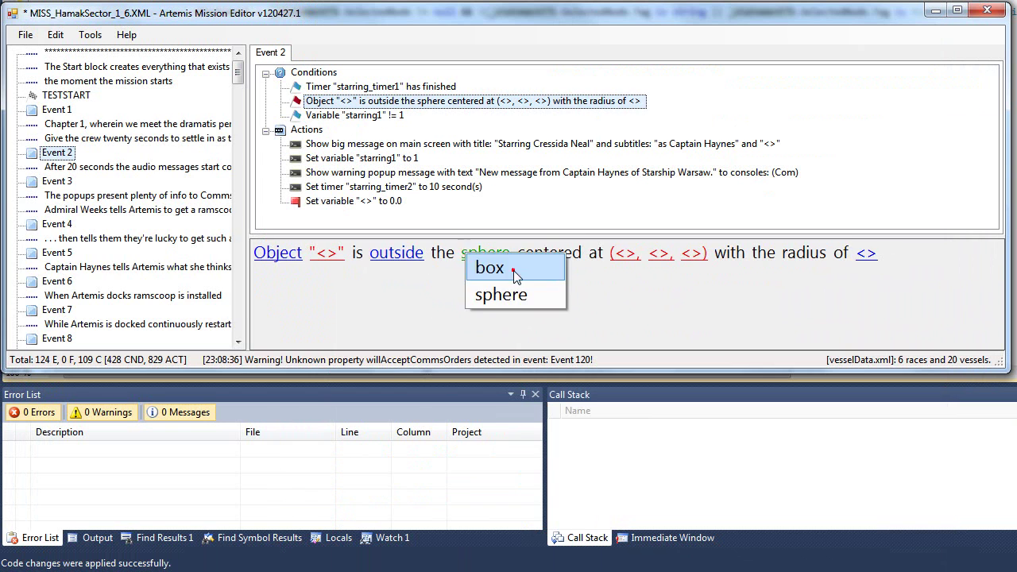
pyautogui.click(513, 269)
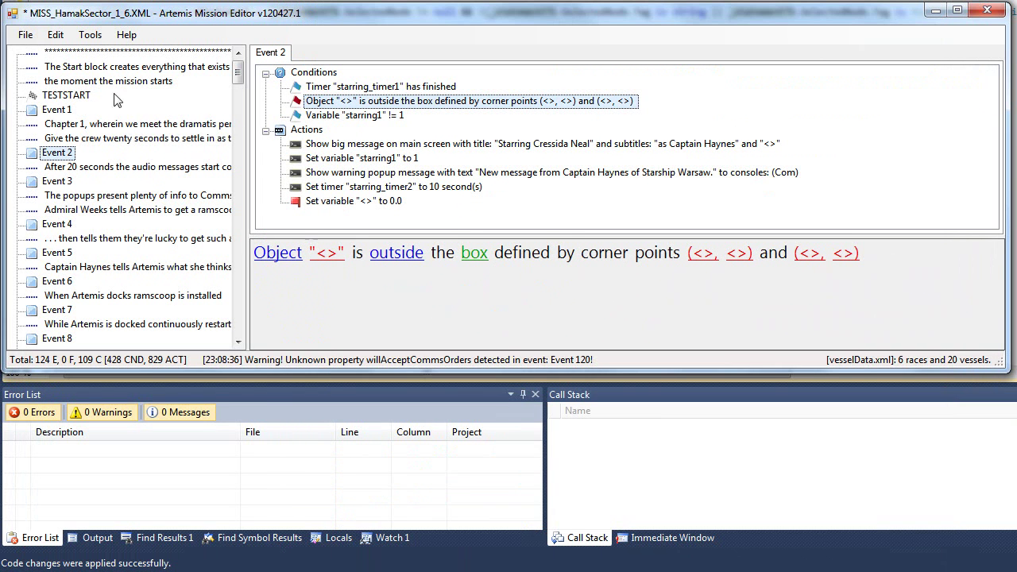
pyautogui.rightClick(345, 108)
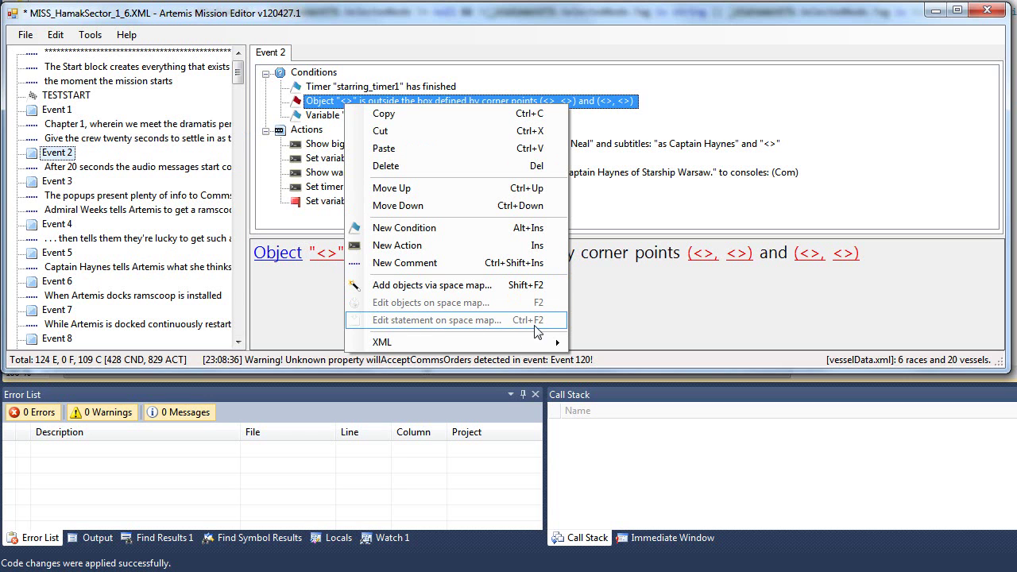
pyautogui.click(669, 232)
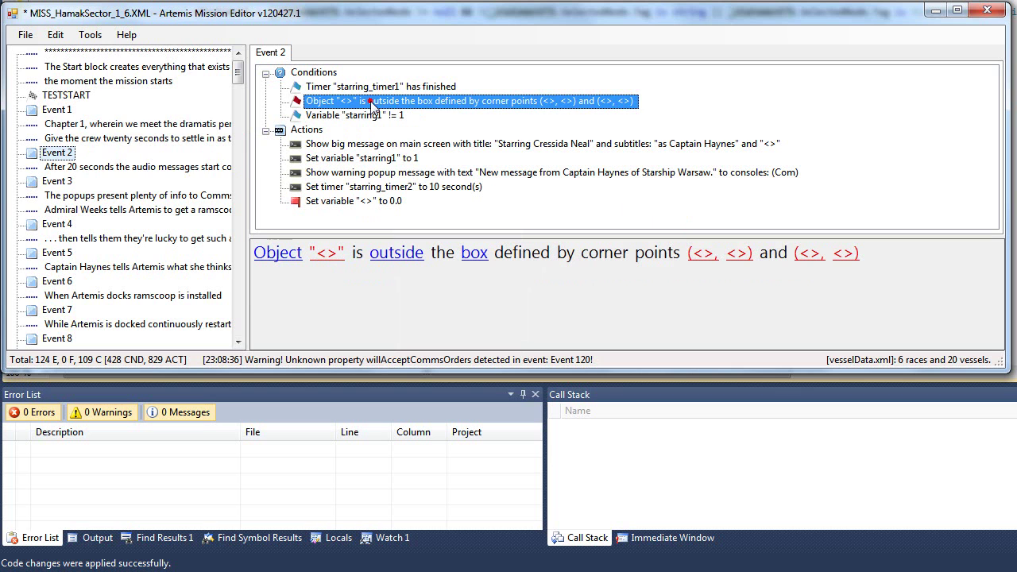
pyautogui.scroll(-15, 120, 159)
pyautogui.click(61, 150)
pyautogui.scroll(-5, 64, 152)
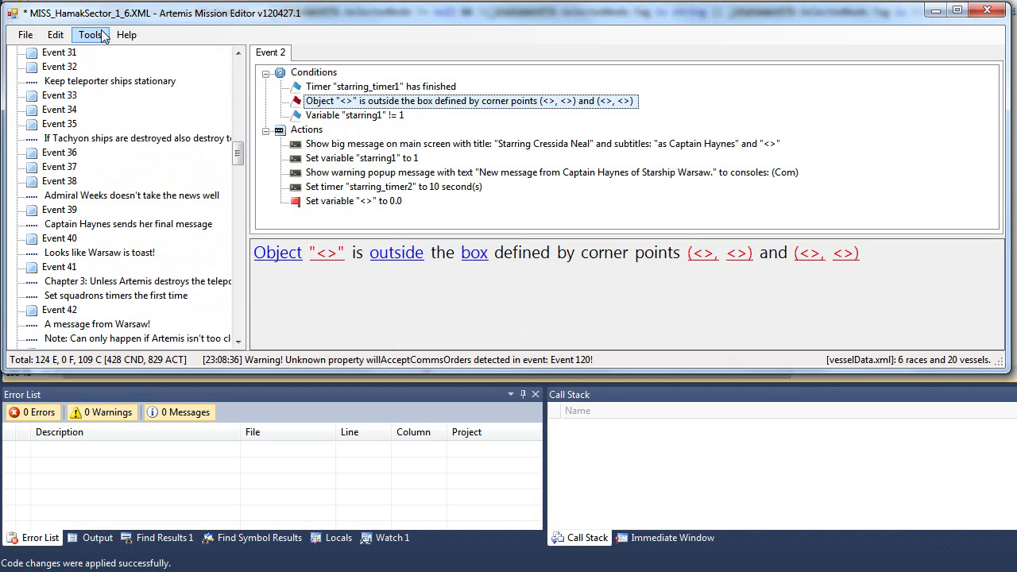
pyautogui.click(55, 34)
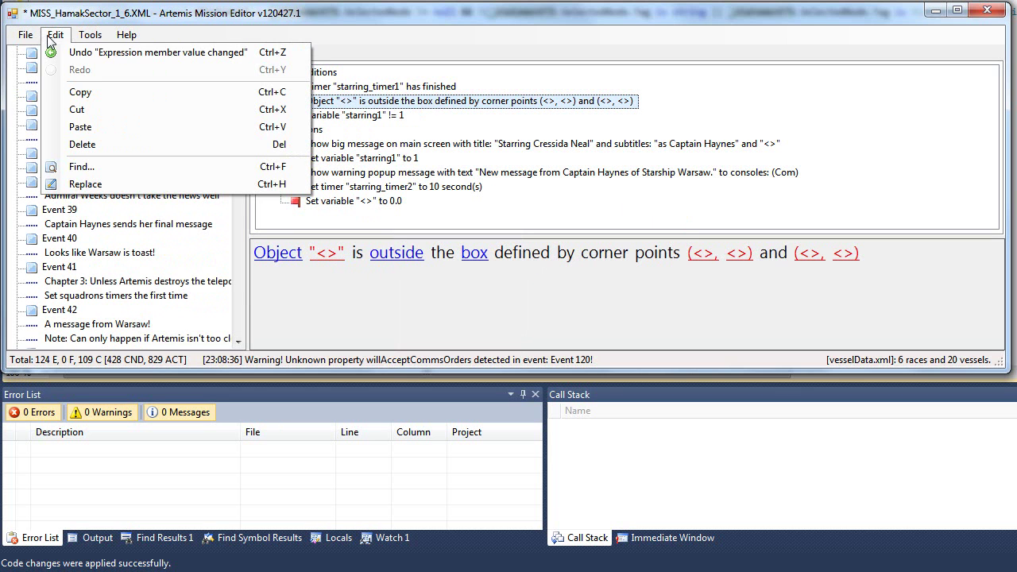
pyautogui.click(70, 20)
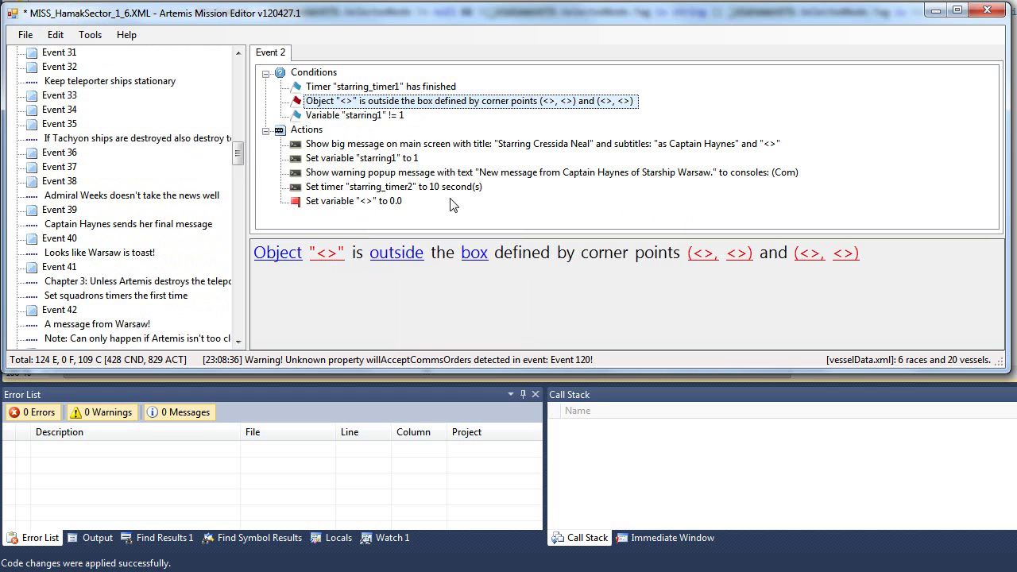